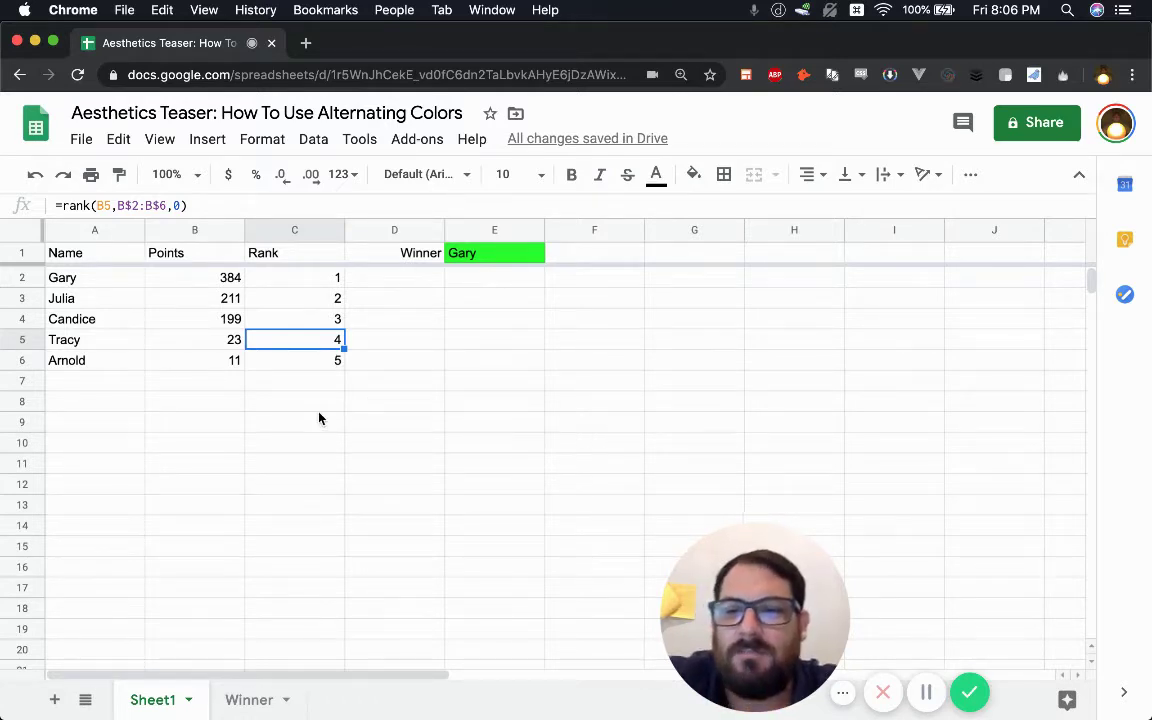
- Enter a sample e-mail address in C8, correct its ending, then clear the cell again
drag(318, 408, 318, 410)
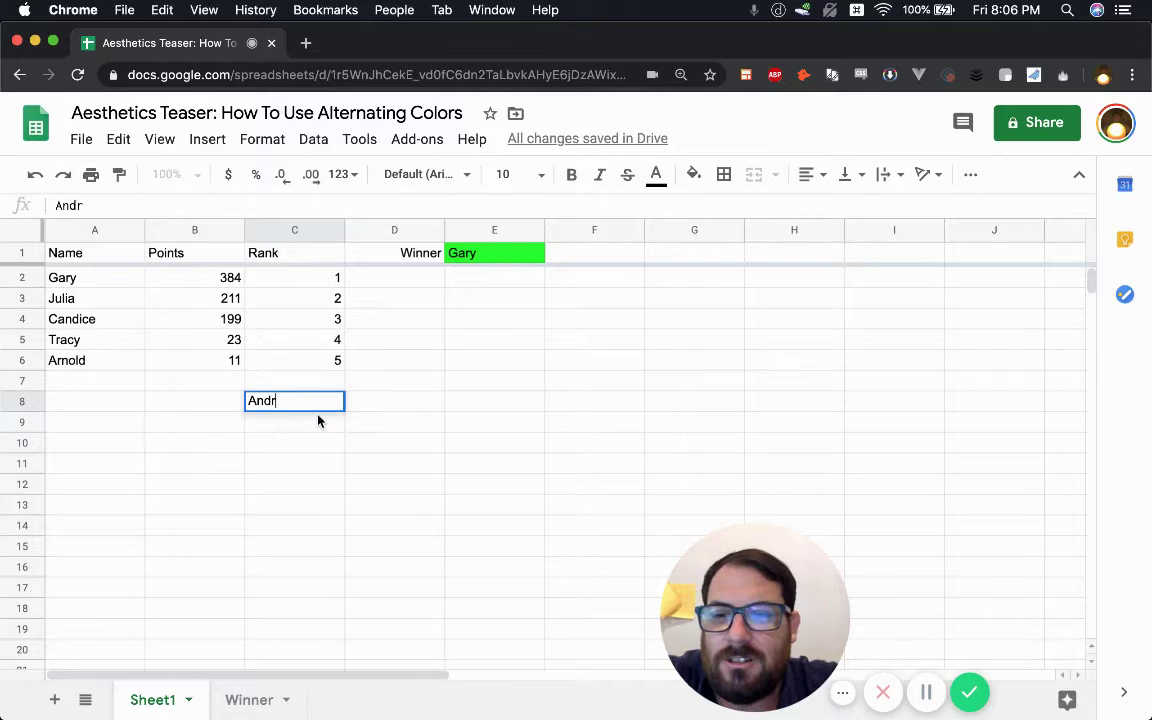
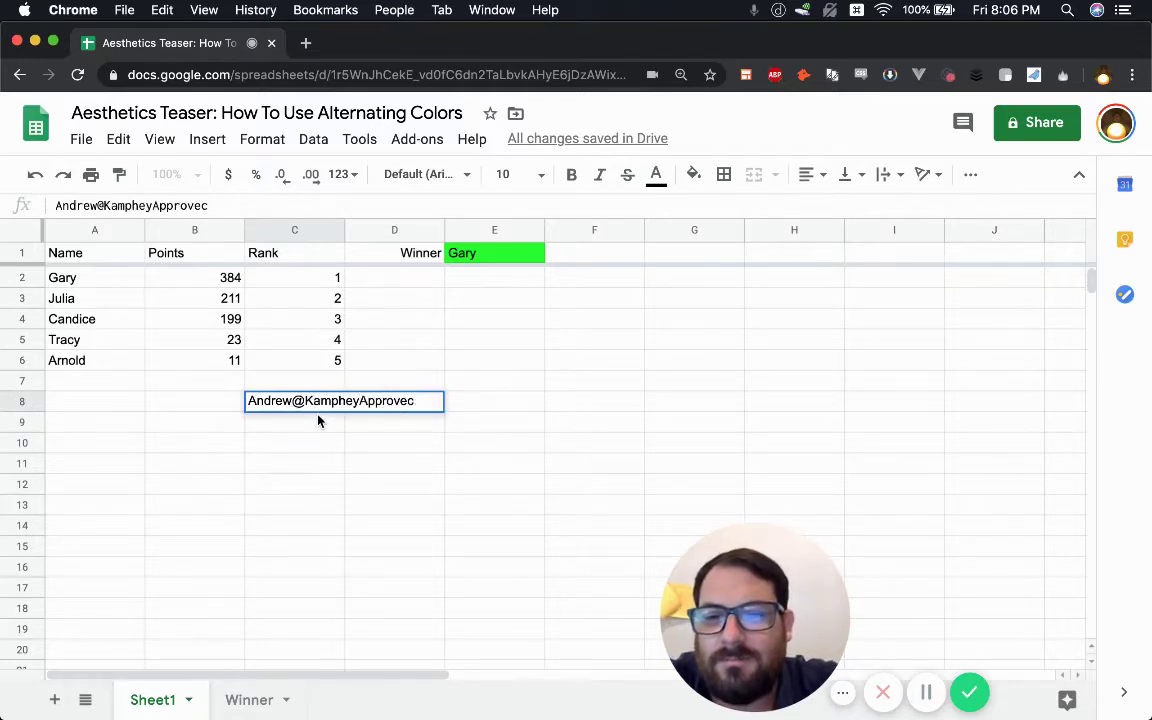
click(298, 421)
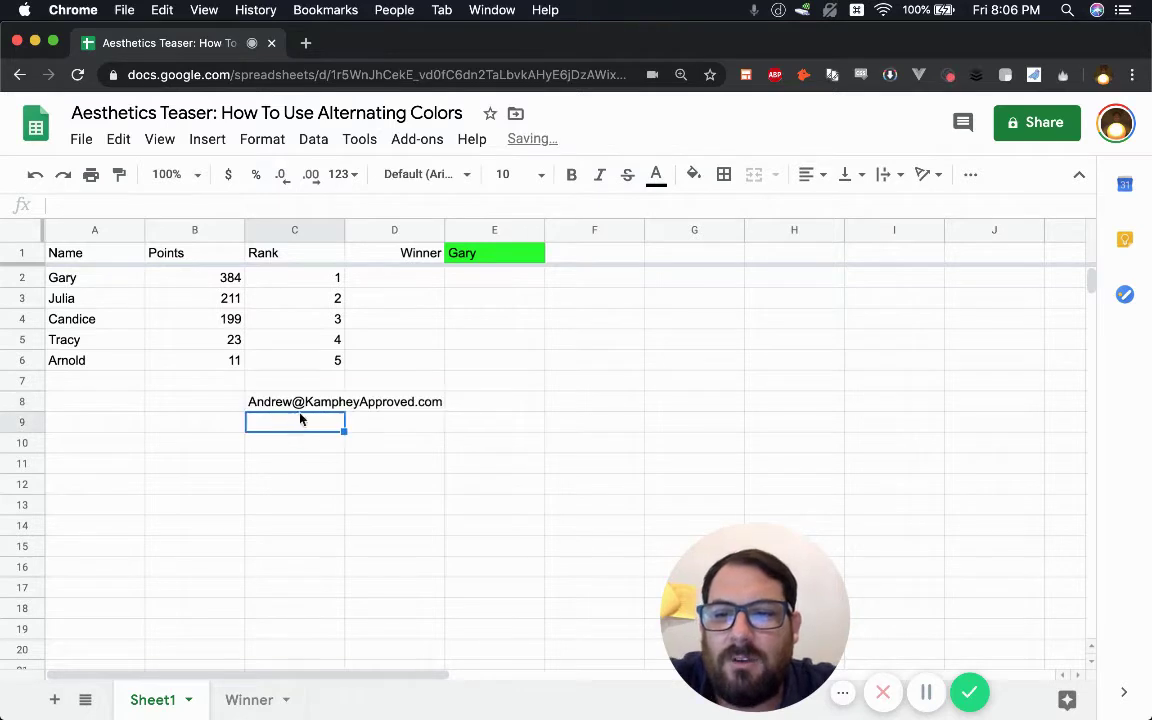
click(301, 386)
click(305, 403)
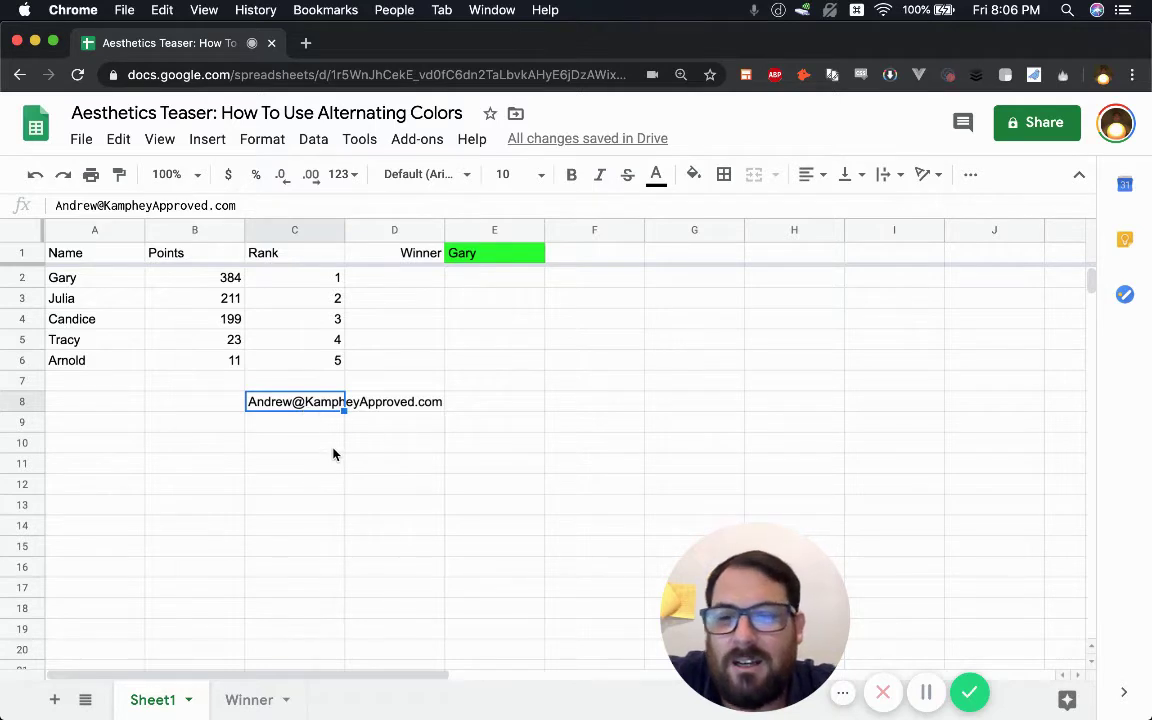
key(Delete)
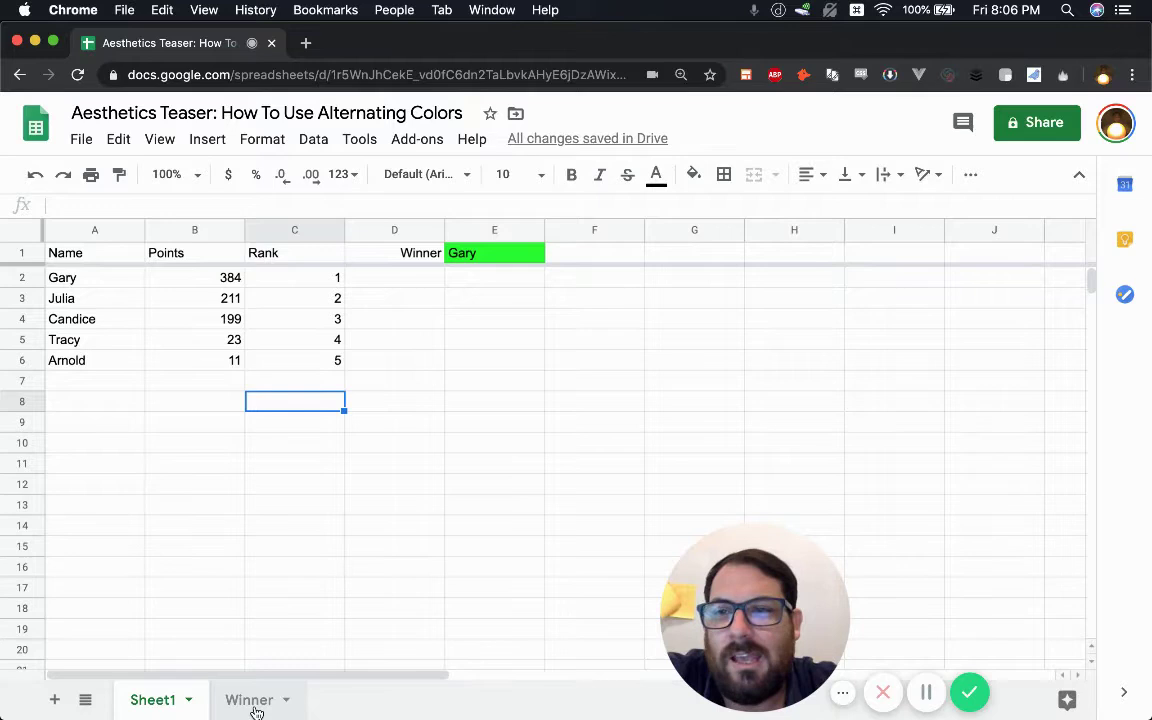
- Inspect Sheet1's names, Points values, E1 Winner formula and C2 rank formula without changes
click(125, 298)
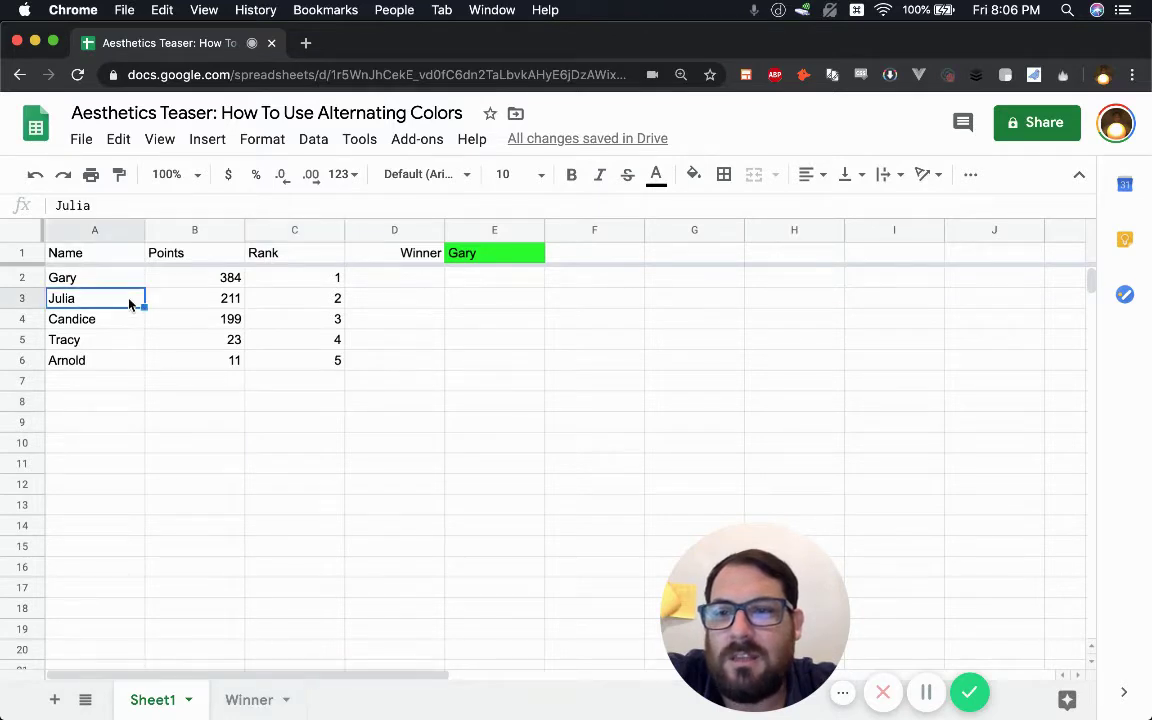
drag(206, 278, 238, 364)
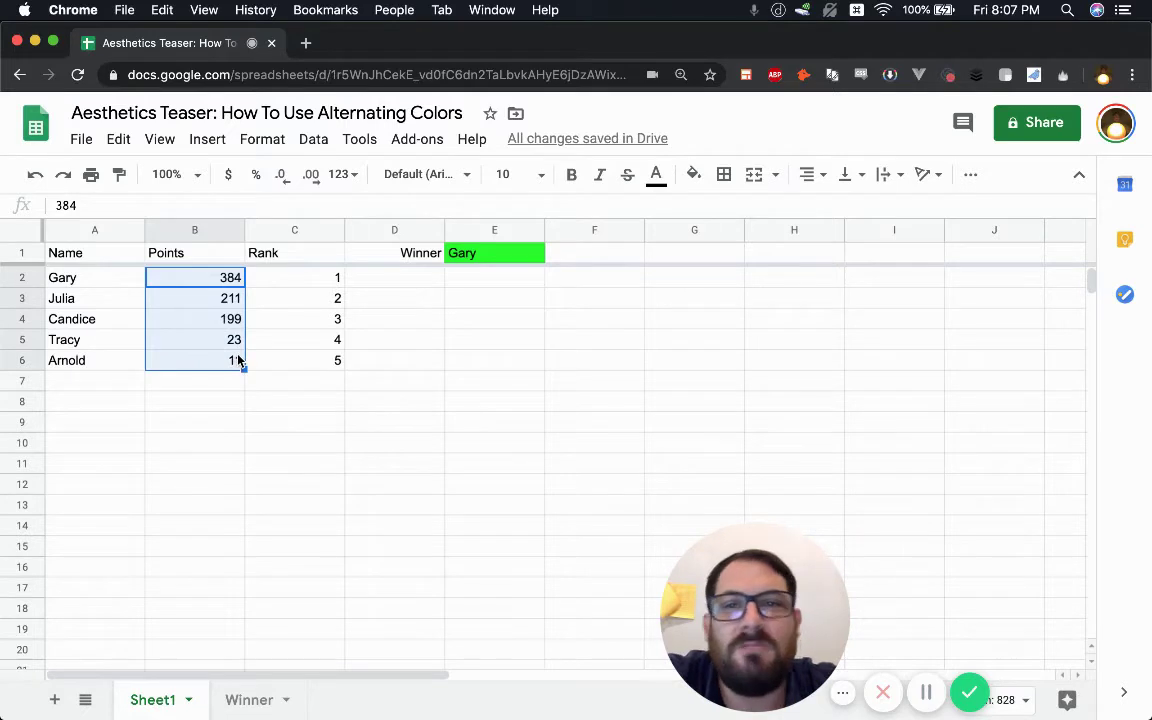
click(232, 283)
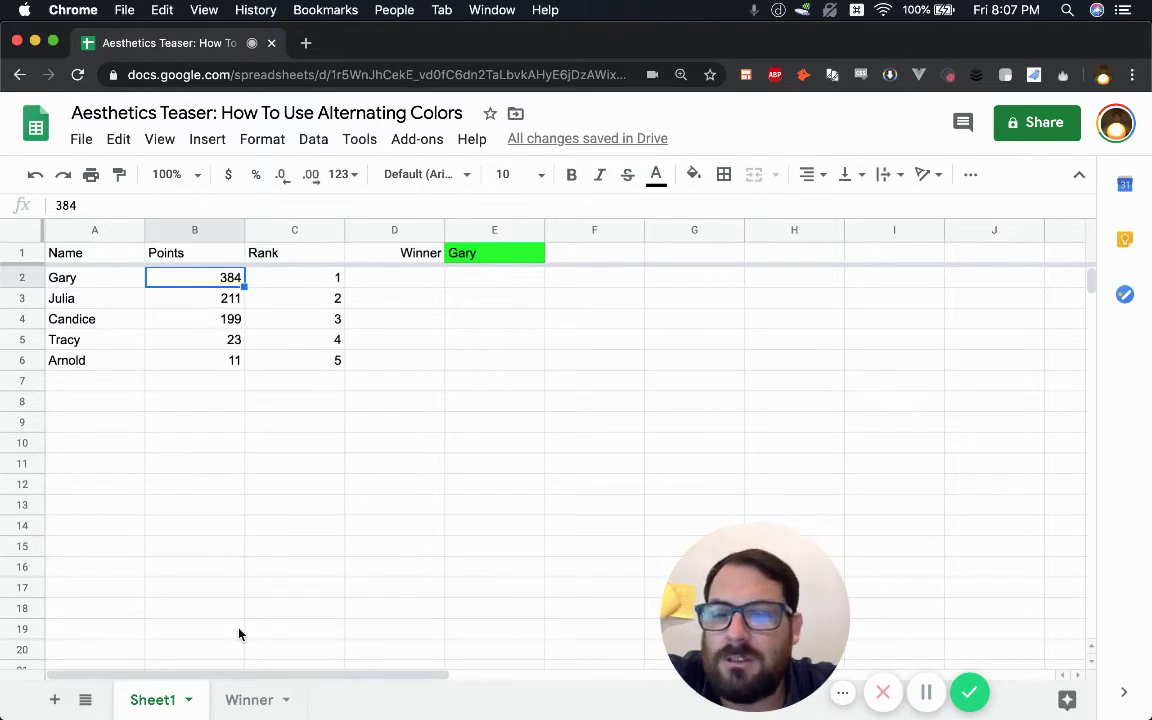
click(473, 260)
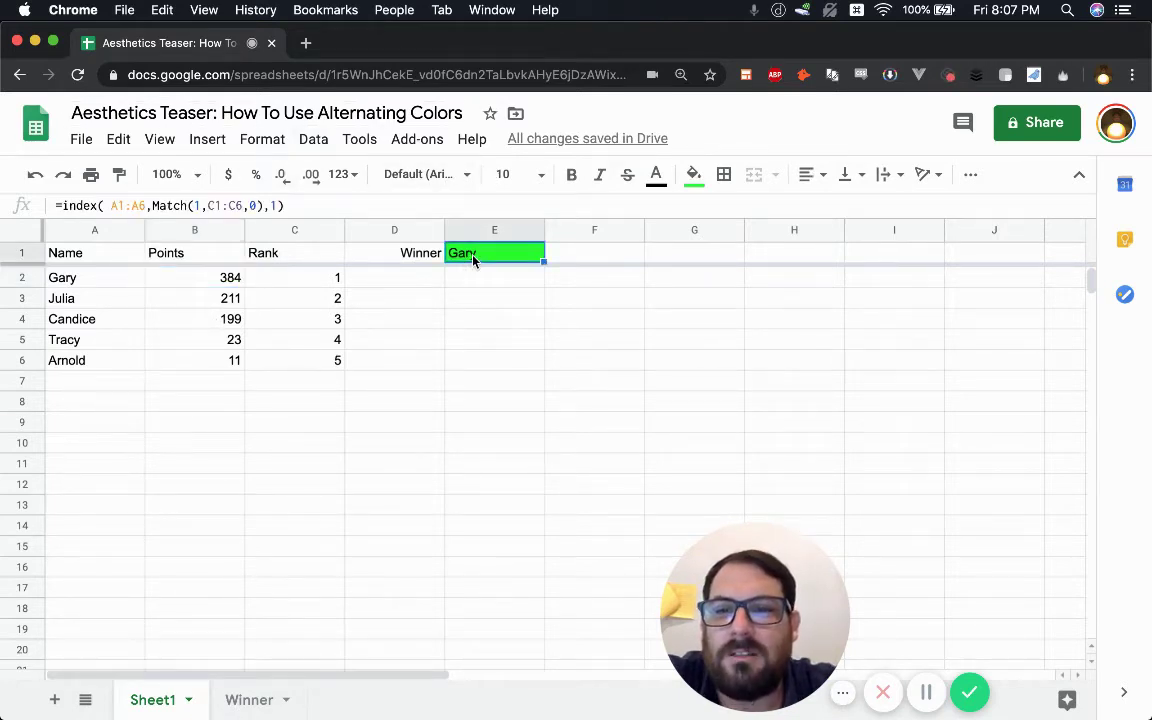
click(57, 205)
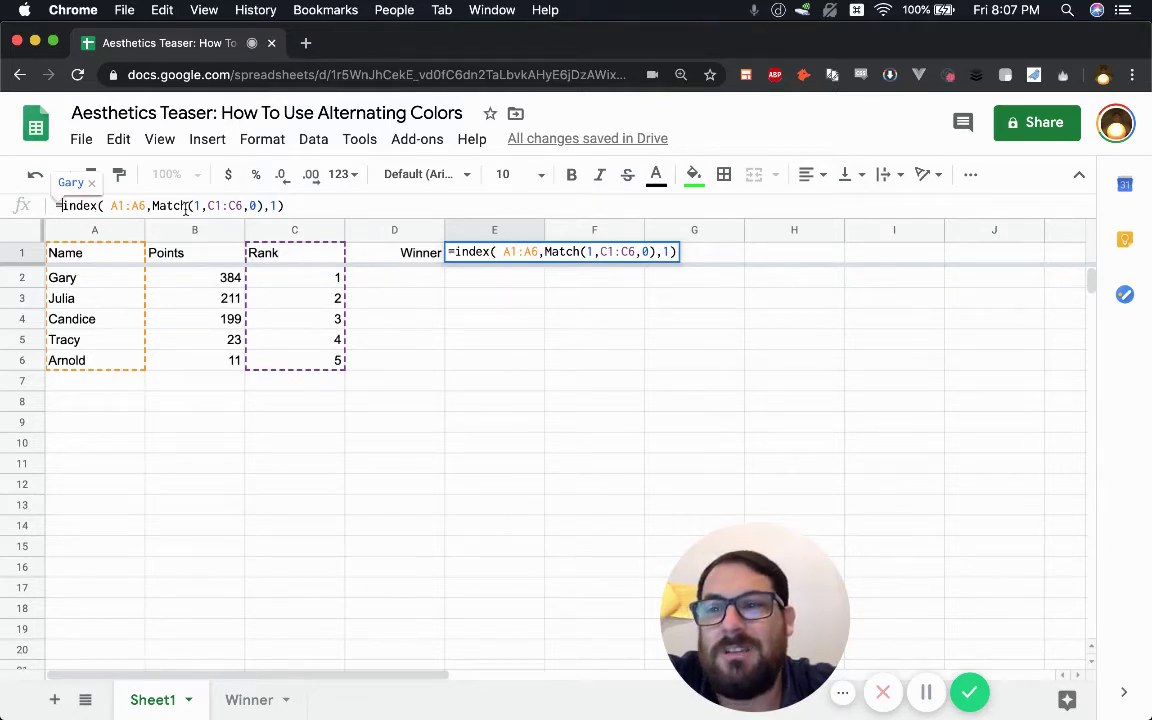
click(206, 297)
key(Escape)
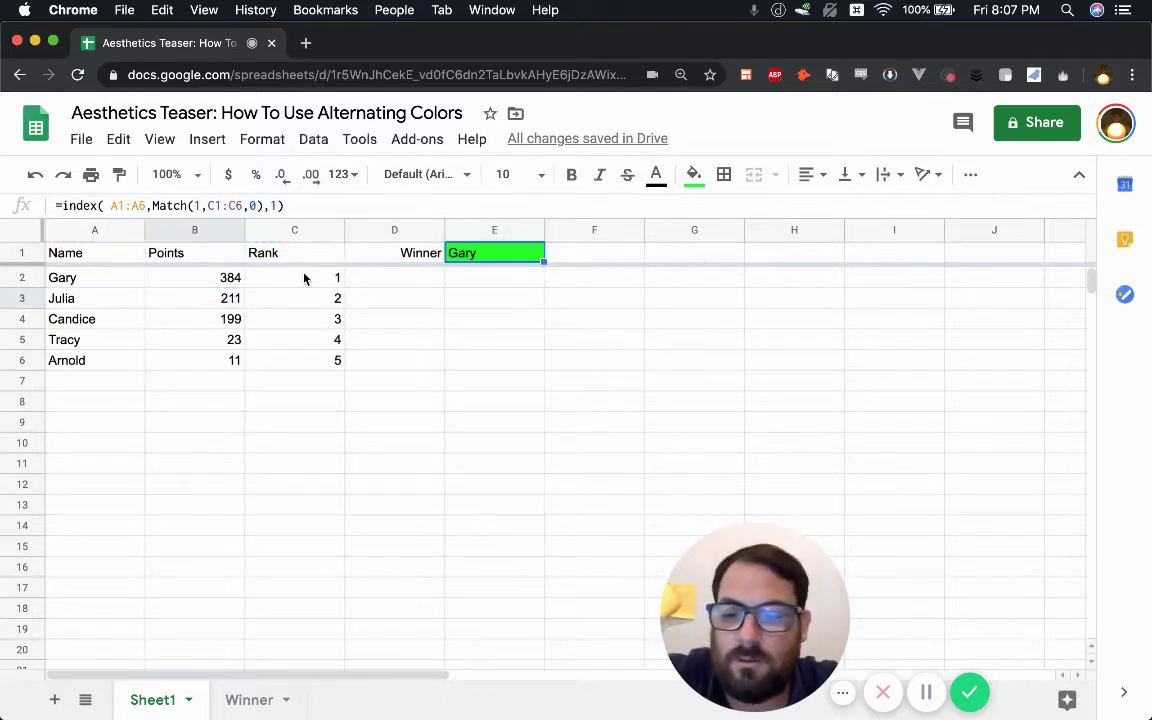
click(304, 278)
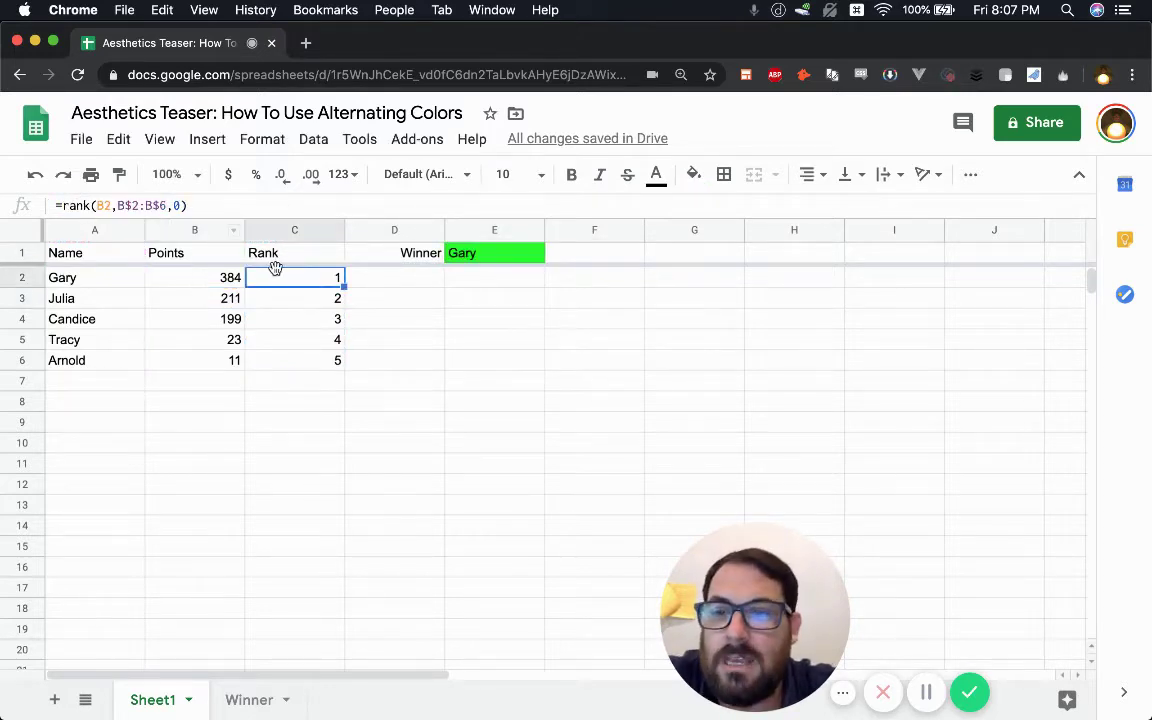
- Show the Winner sheet, check its Winner/Gary cells and Rank formula, and deselect at B3
click(249, 699)
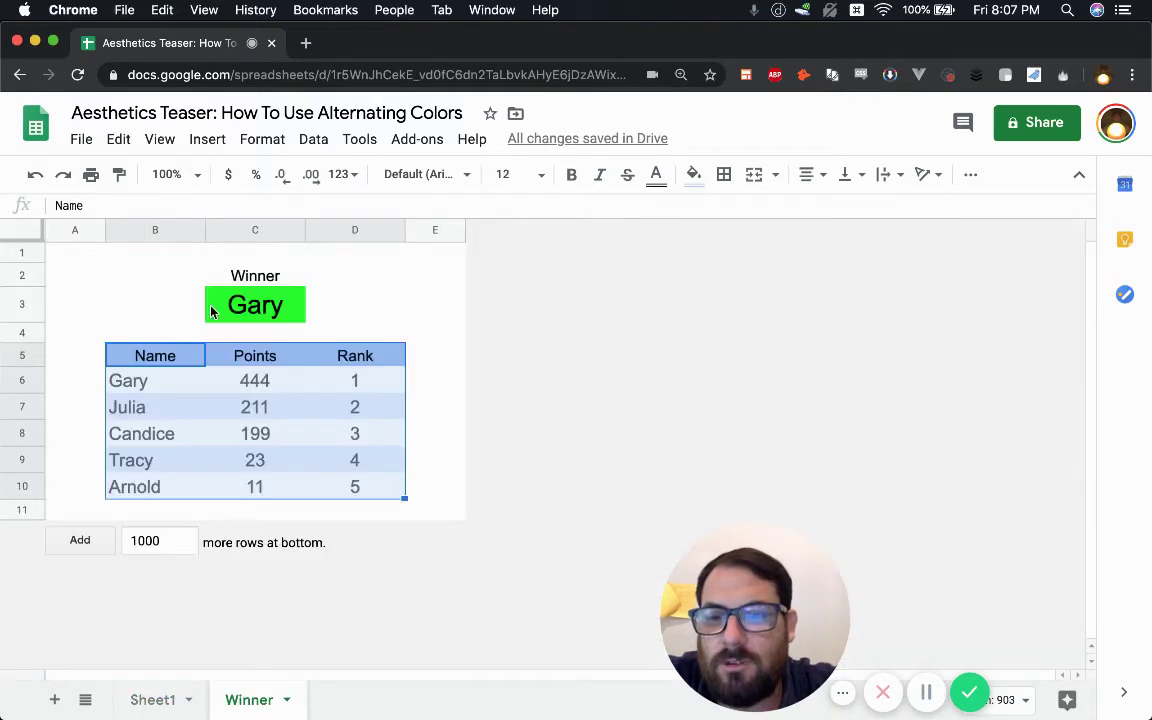
click(174, 316)
click(79, 275)
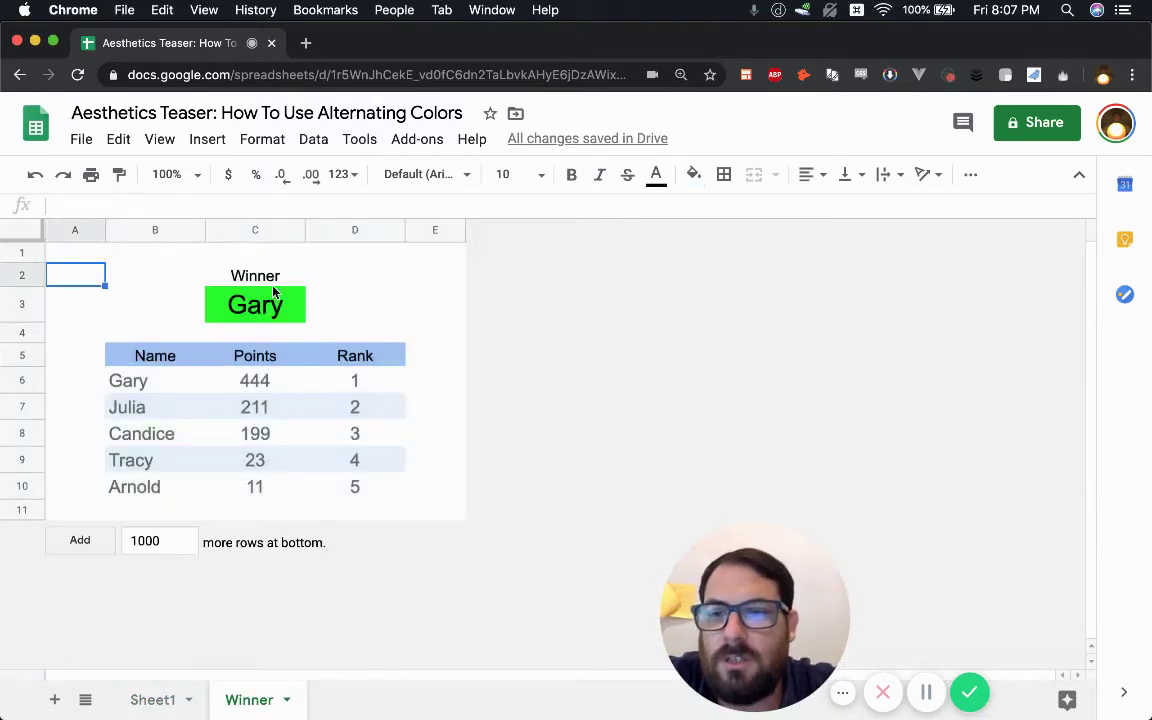
drag(233, 276, 234, 303)
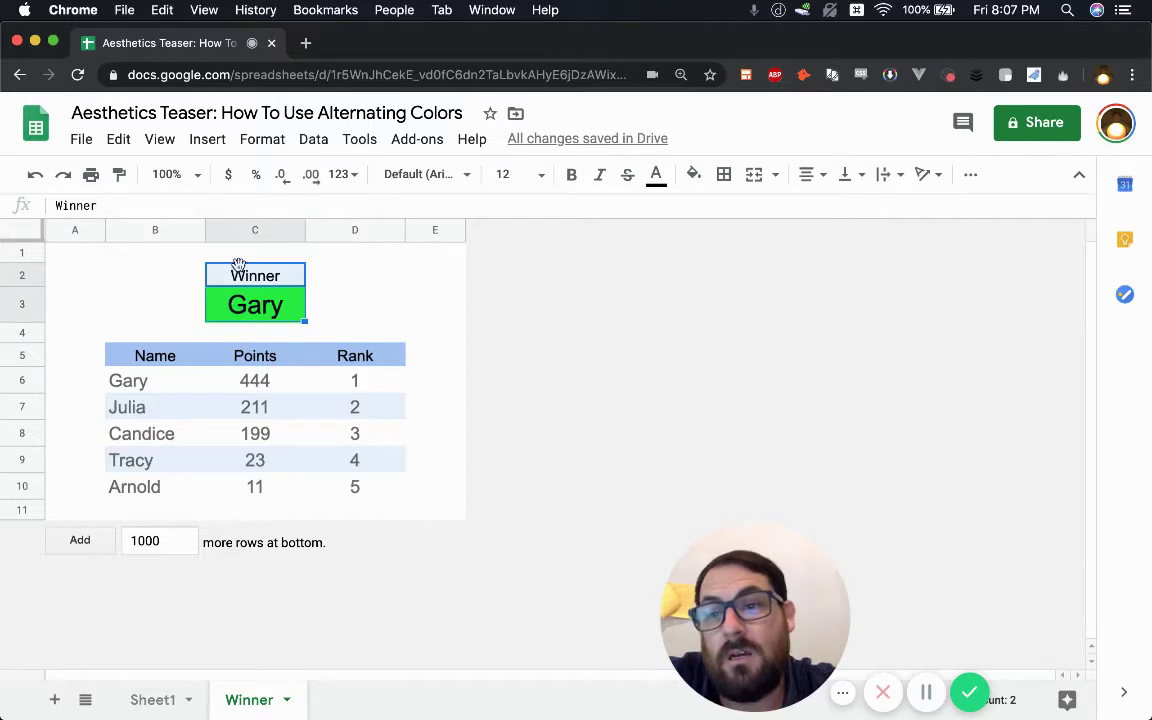
click(347, 381)
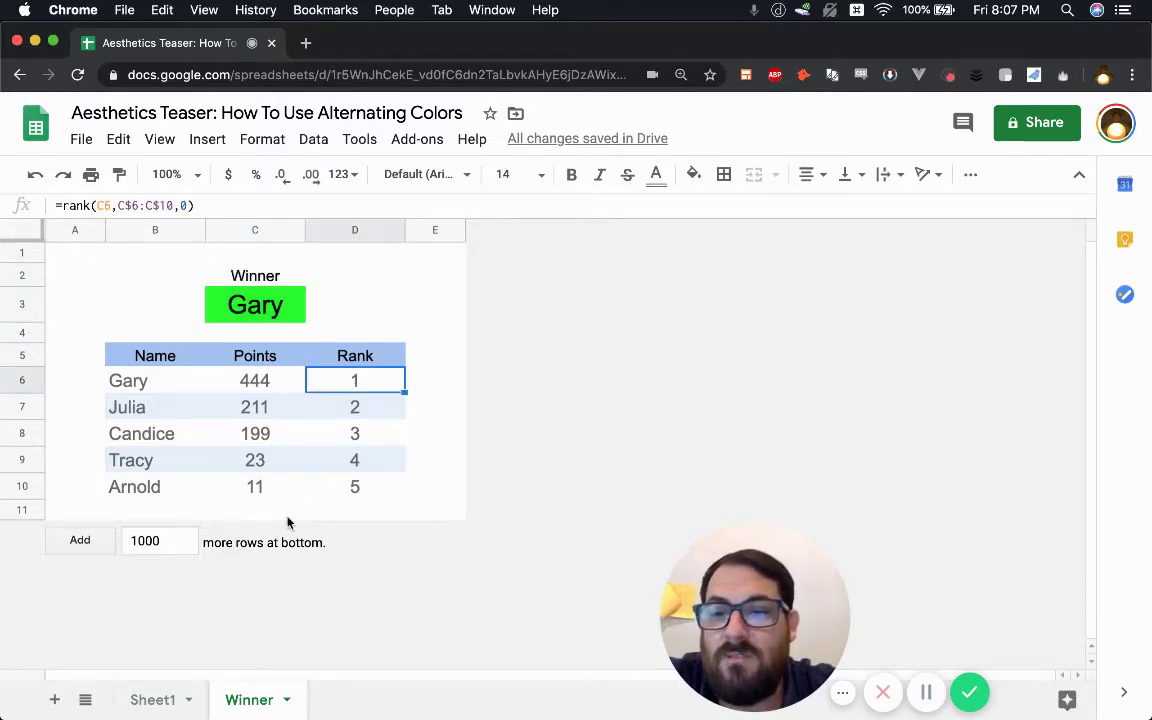
click(158, 699)
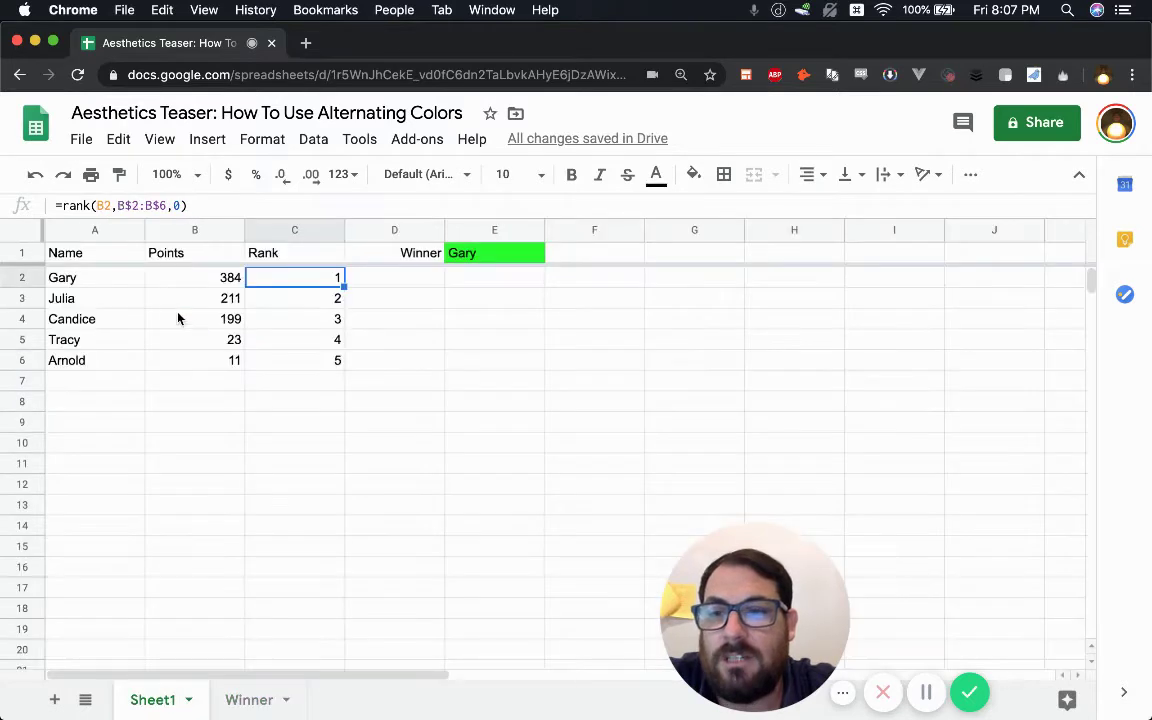
click(278, 702)
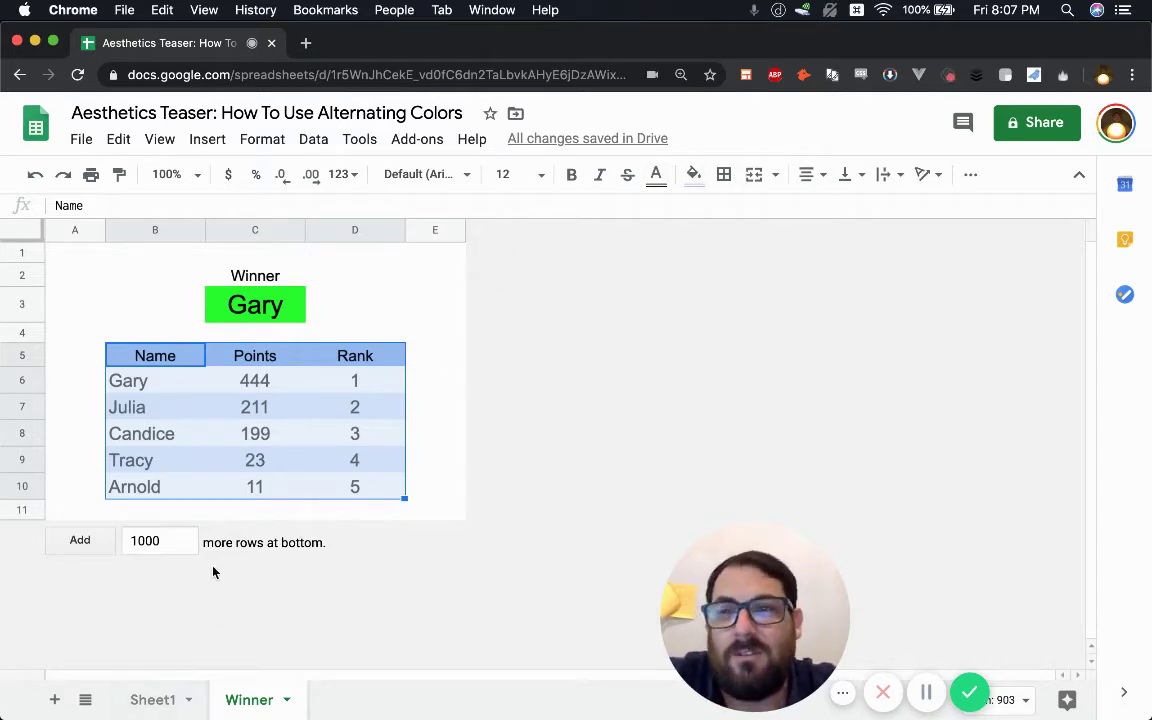
click(151, 312)
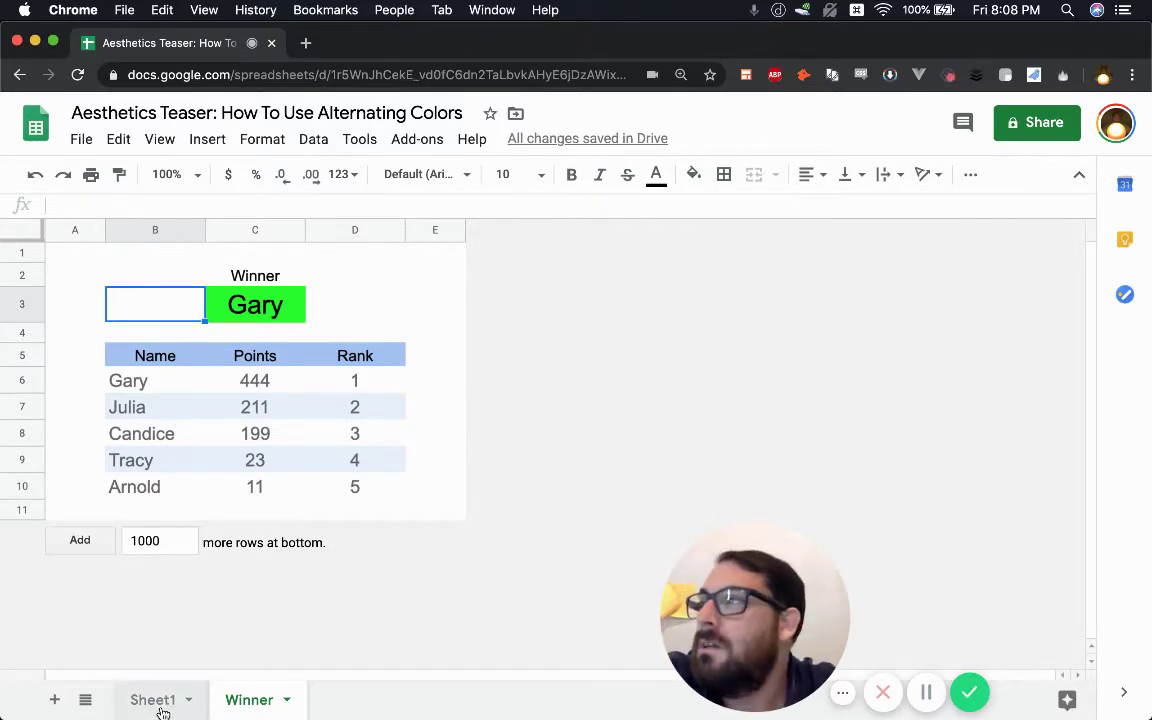
- Duplicate Sheet1 into a new Copy of Sheet1 tab
click(162, 700)
click(188, 700)
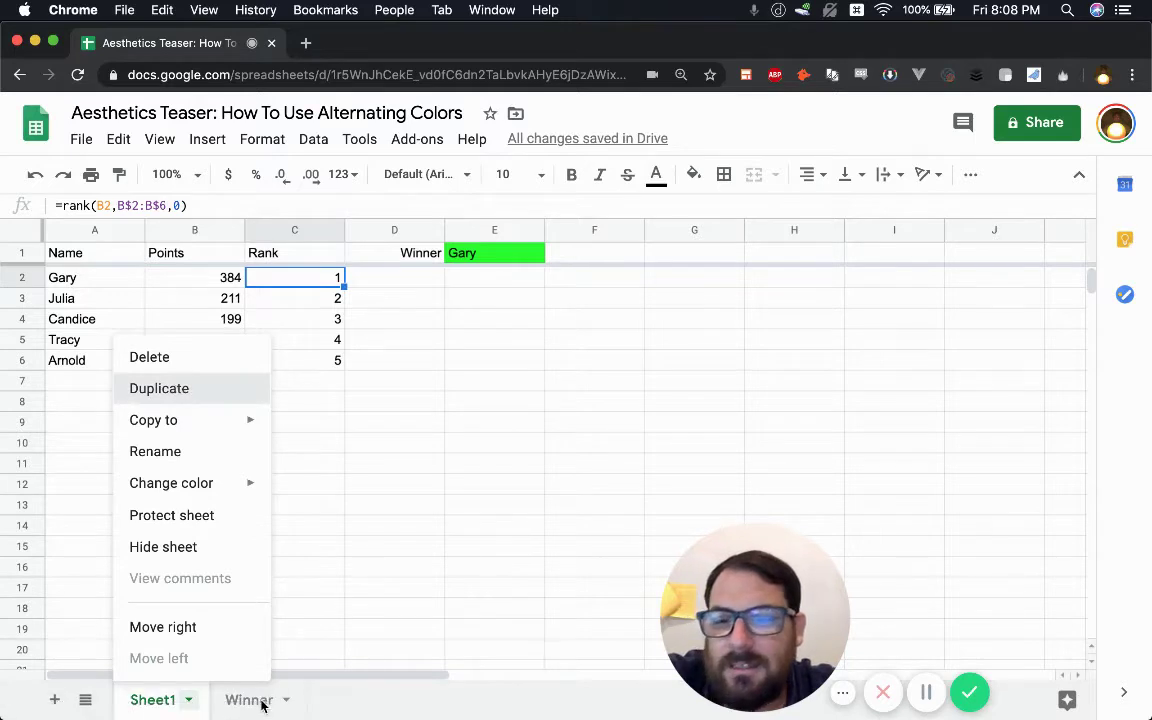
click(329, 422)
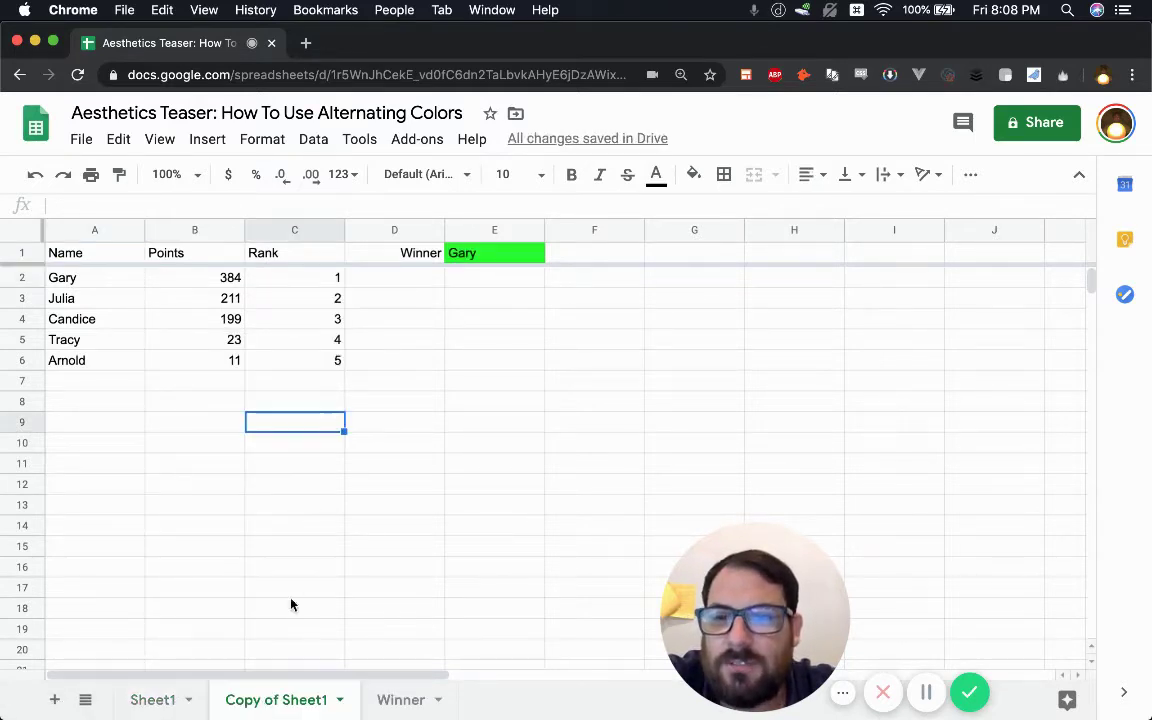
click(295, 282)
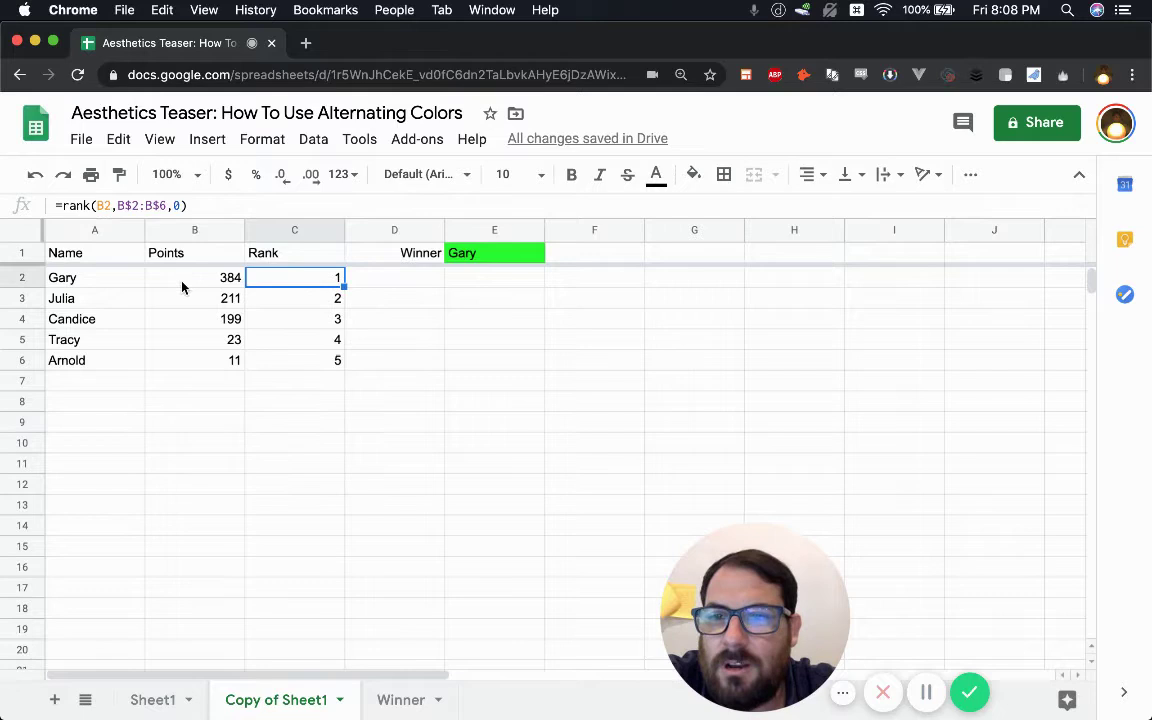
- Move Gary's row below Candice and Candice's row below Tracy, then check the ranks
click(21, 278)
drag(20, 318, 215, 334)
click(28, 298)
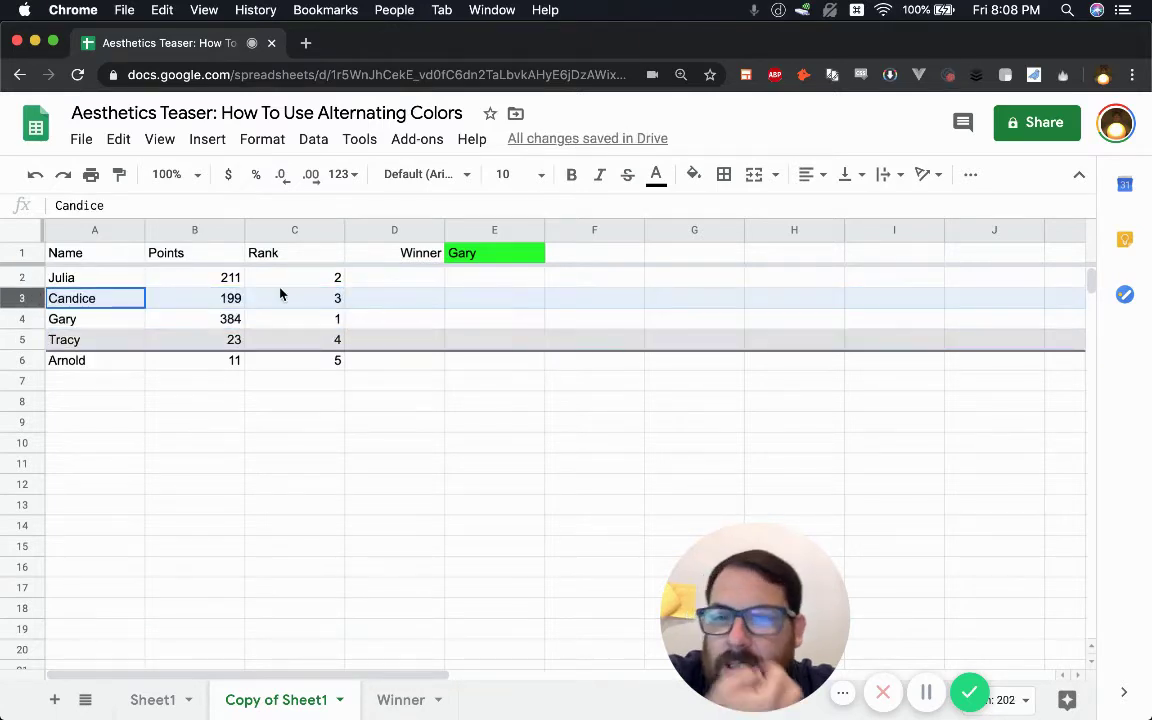
click(200, 282)
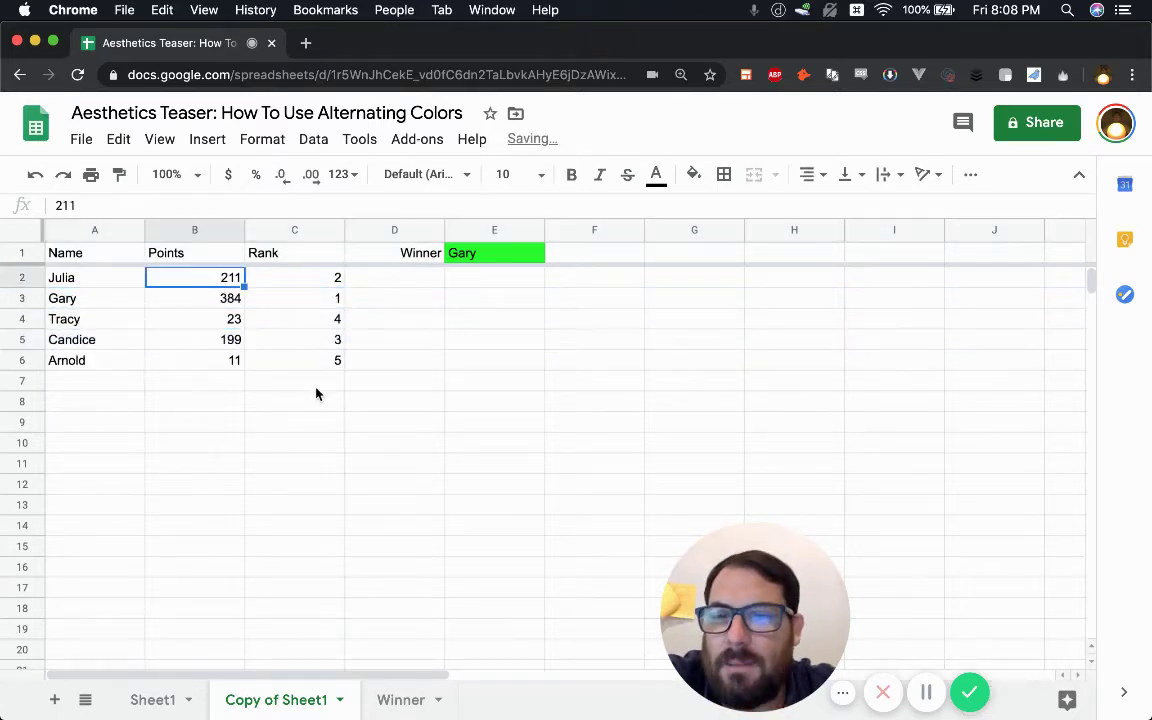
click(282, 340)
drag(420, 256, 460, 254)
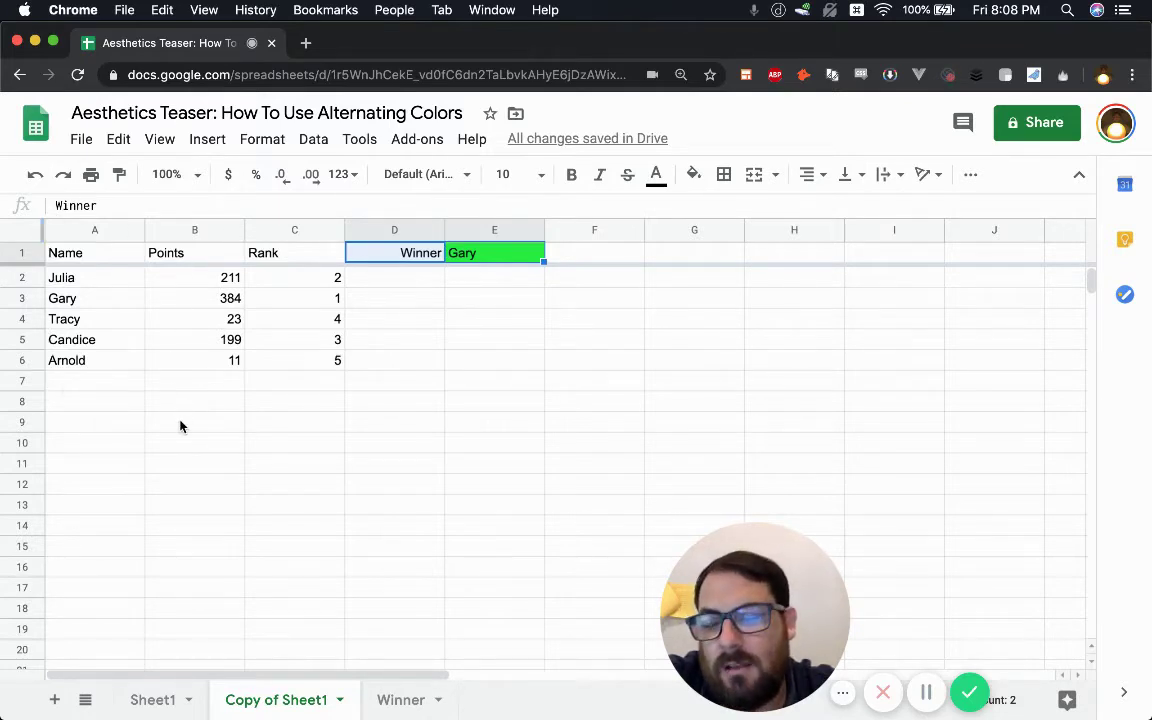
click(440, 281)
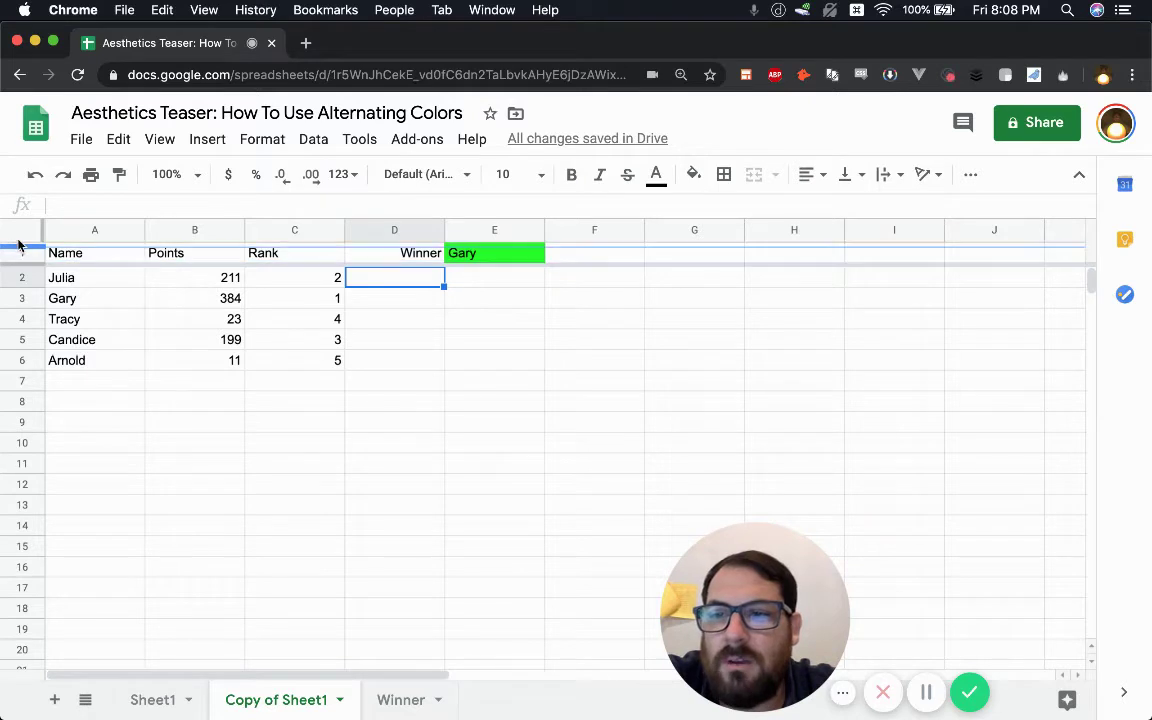
- Unfreeze the top header row of Copy of Sheet1
drag(15, 262, 98, 267)
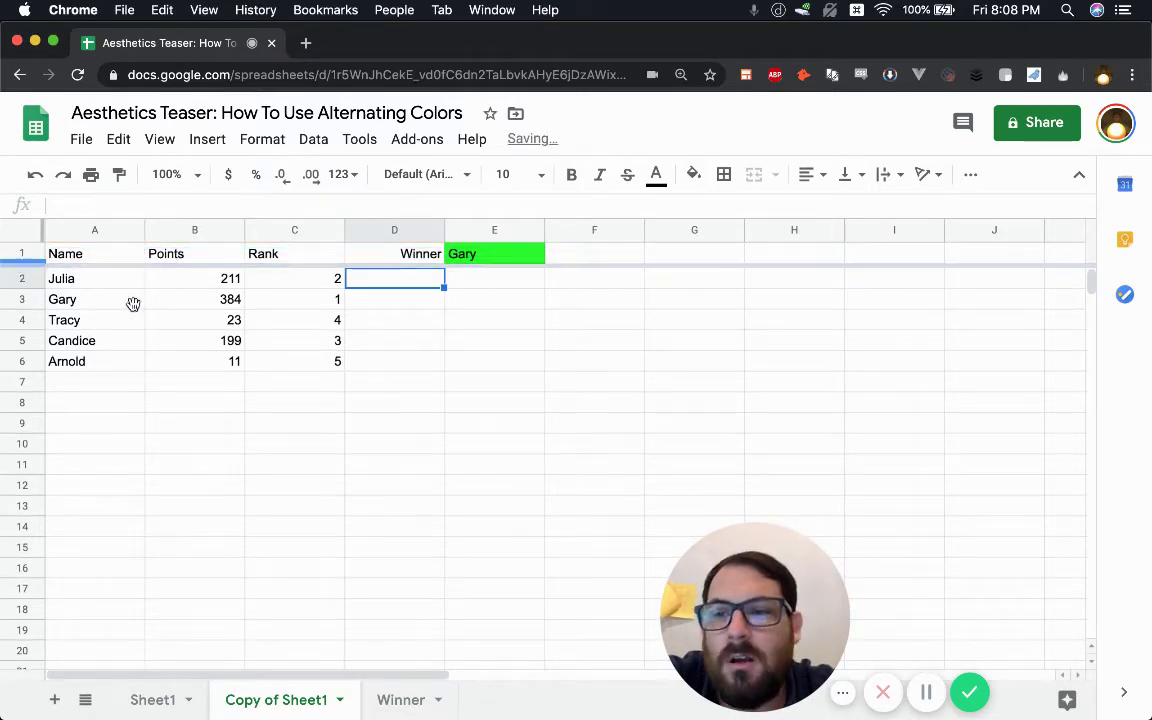
scroll(67, 322, down, 2)
scroll(67, 322, up, 2)
click(75, 303)
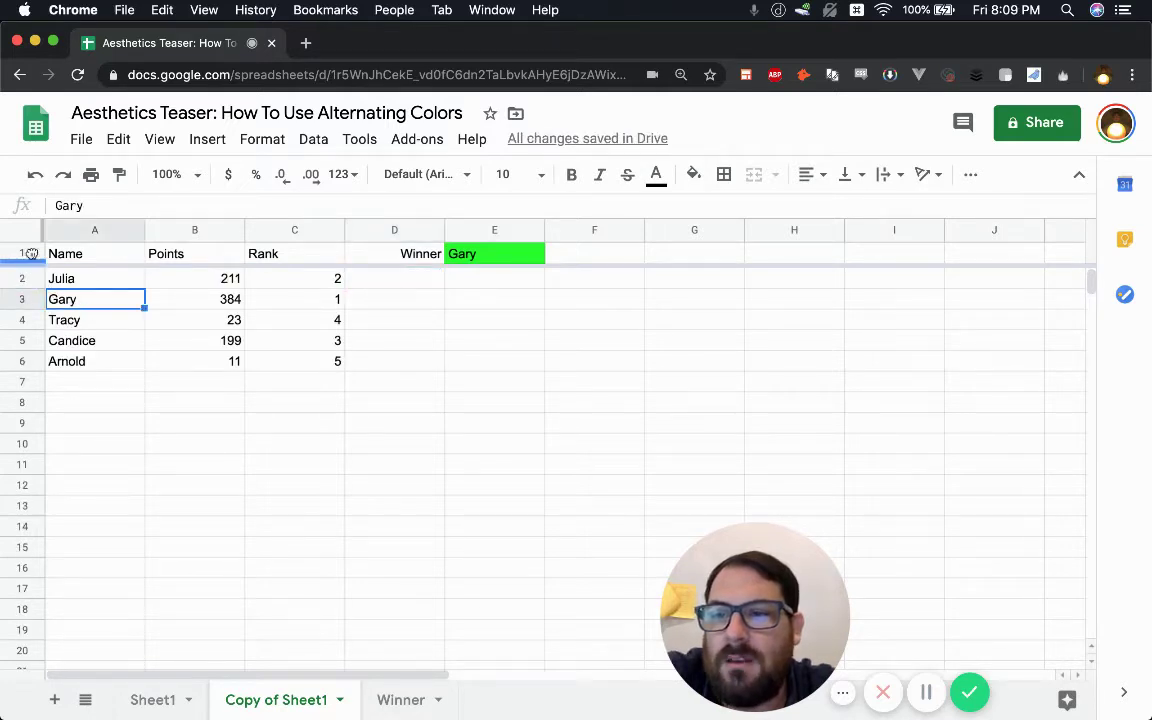
drag(32, 242, 32, 242)
click(430, 279)
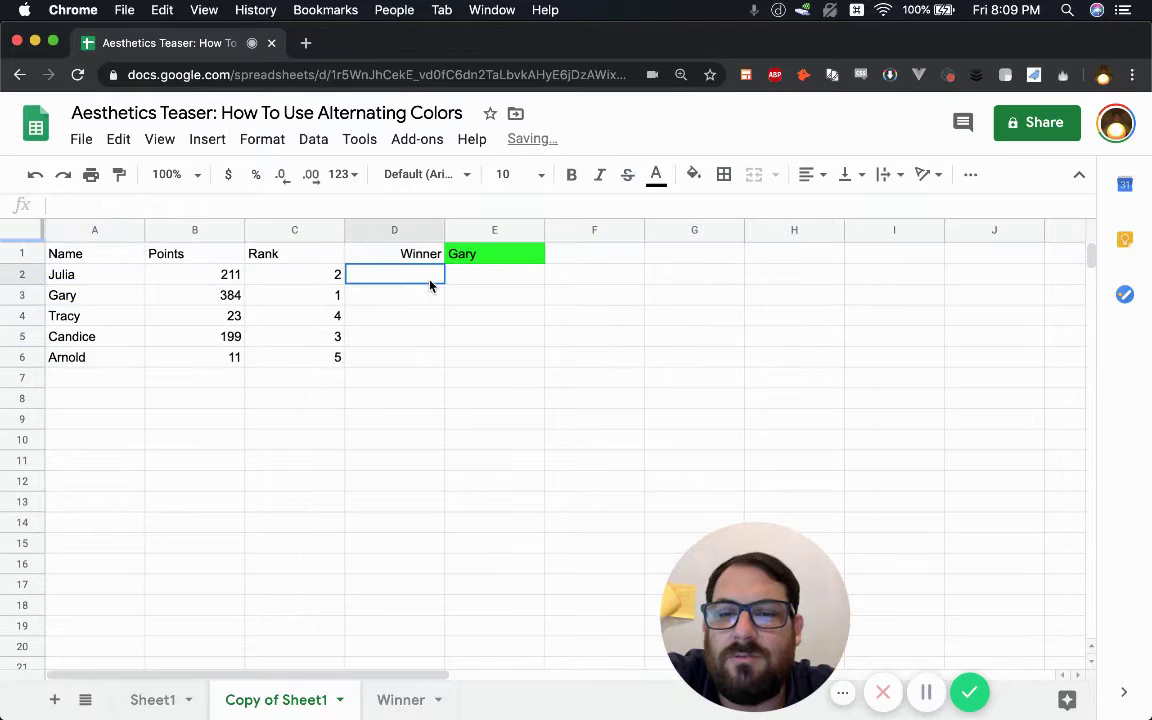
- Move the results table A1:C6 so it starts at B4
click(90, 258)
shift+click(332, 366)
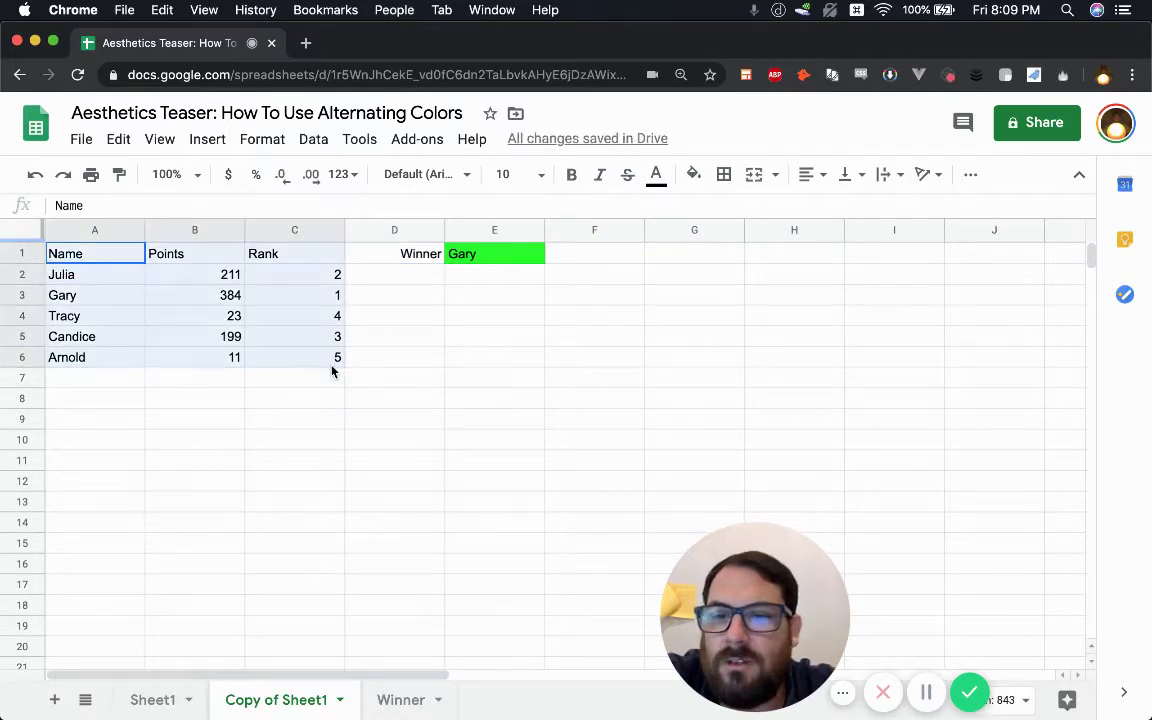
key(super+c)
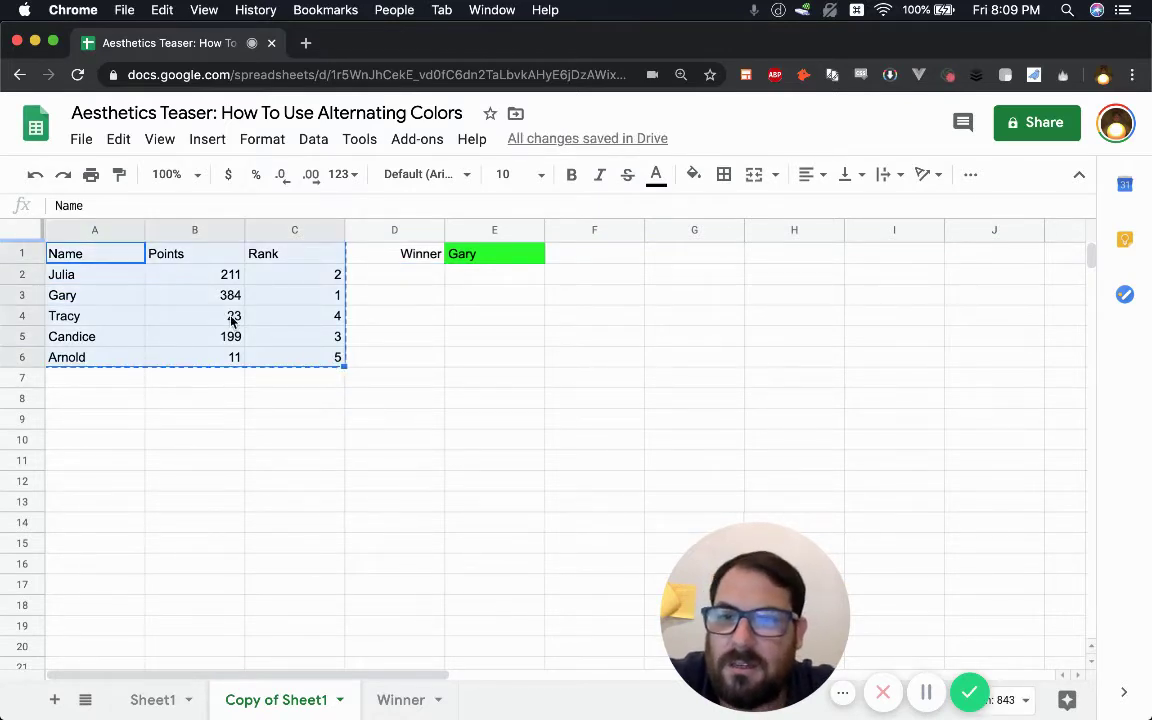
click(212, 315)
key(super+v)
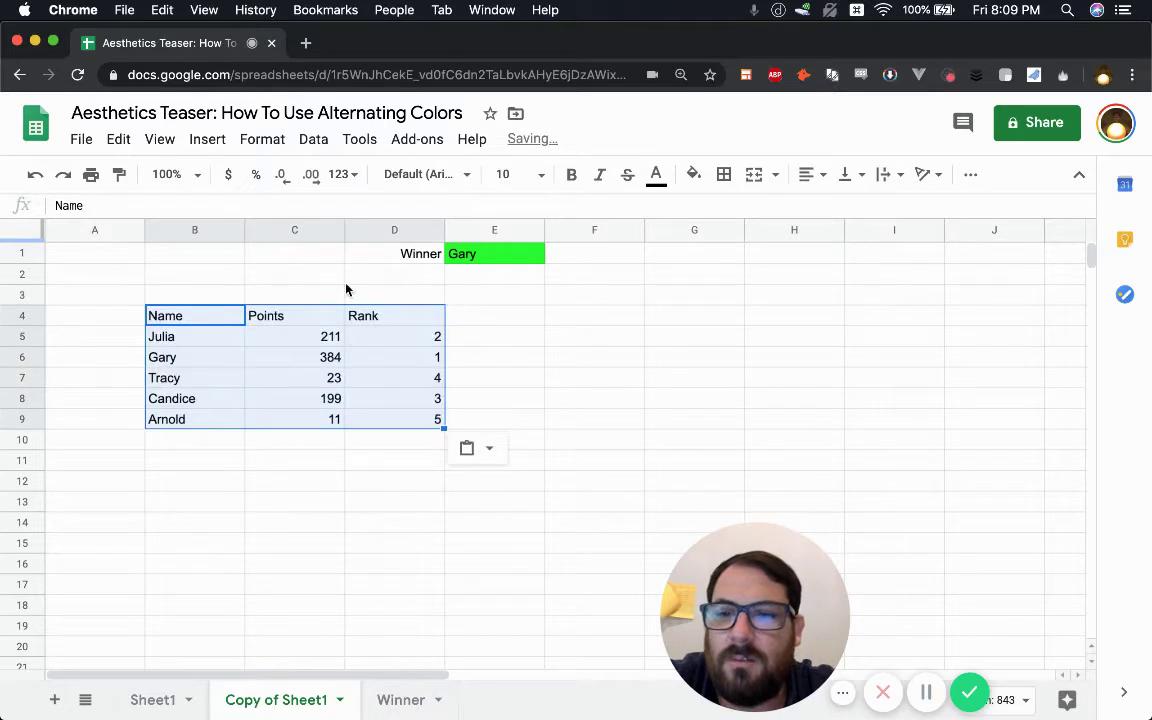
- Place the Winner label in C1 with the green Gary cell directly below in C2
drag(427, 261, 481, 260)
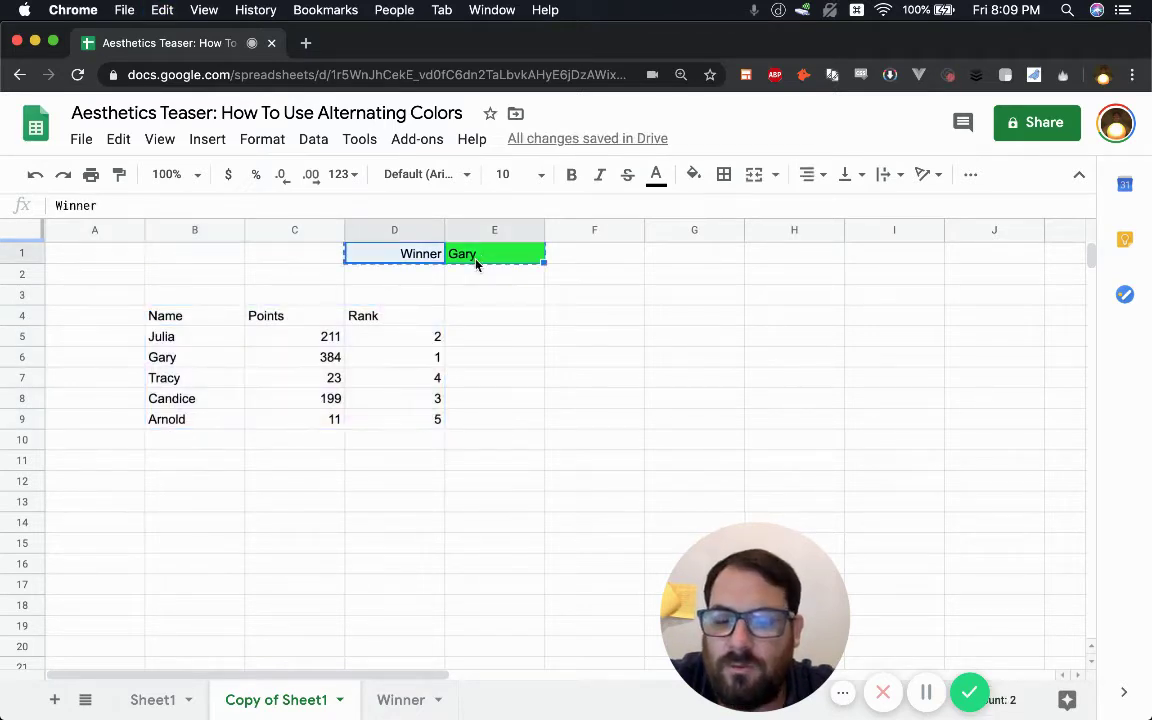
key(super+c)
click(267, 281)
click(278, 251)
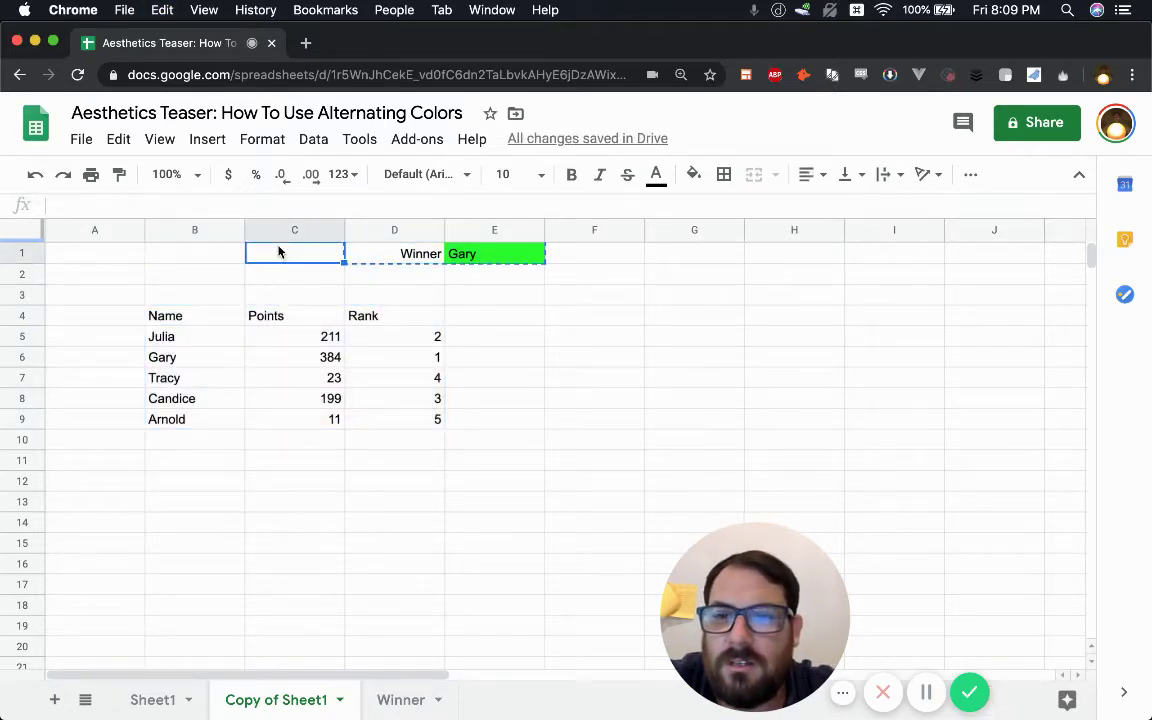
key(super+v)
click(397, 260)
drag(397, 260, 302, 276)
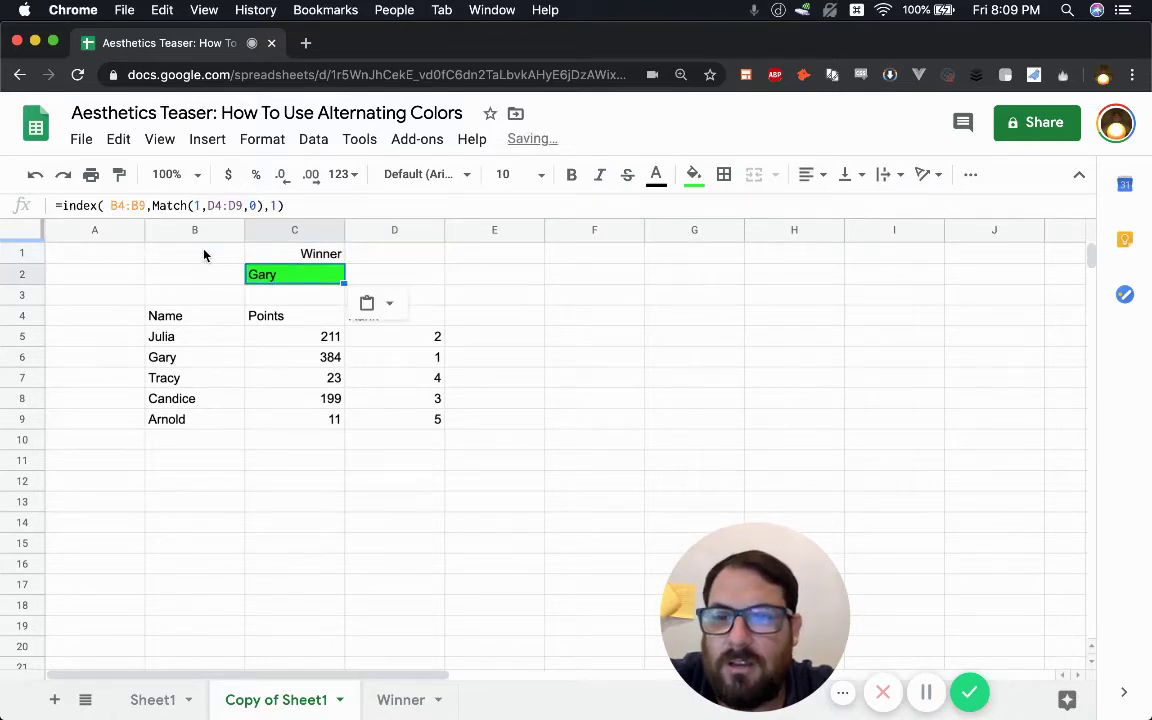
- Shift the winner block and table down one row so the table occupies B5:D10
drag(186, 260, 391, 424)
key(ctrl+x)
click(198, 275)
key(ctrl+v)
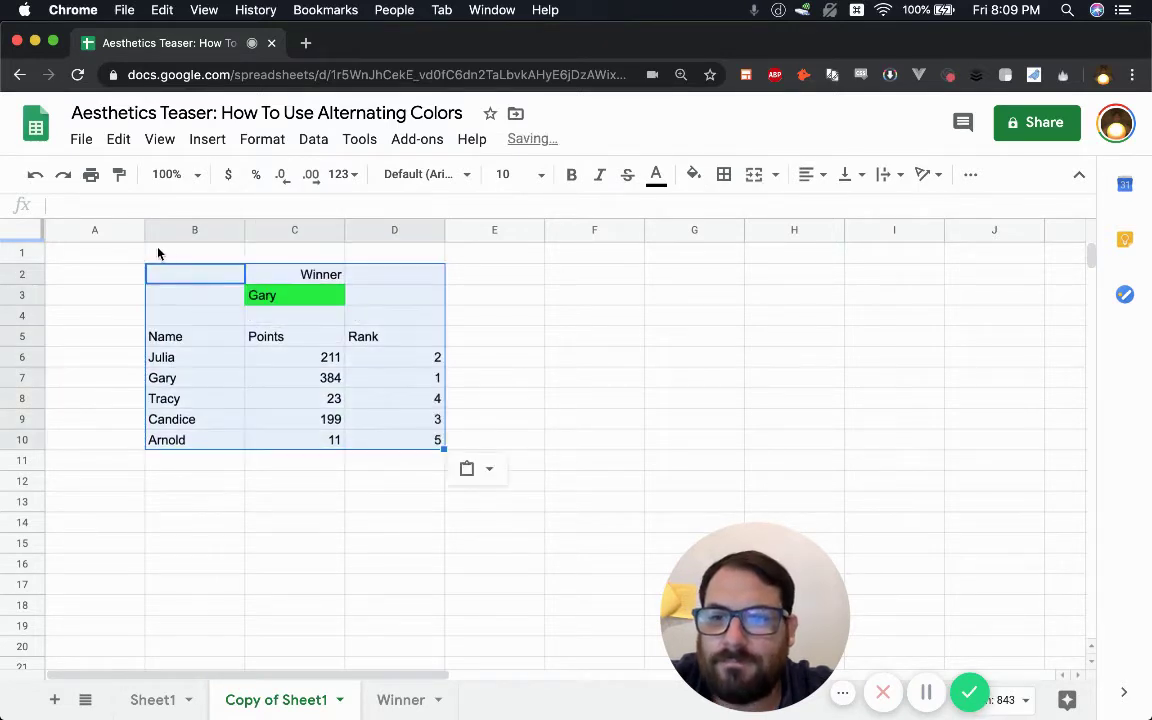
click(157, 252)
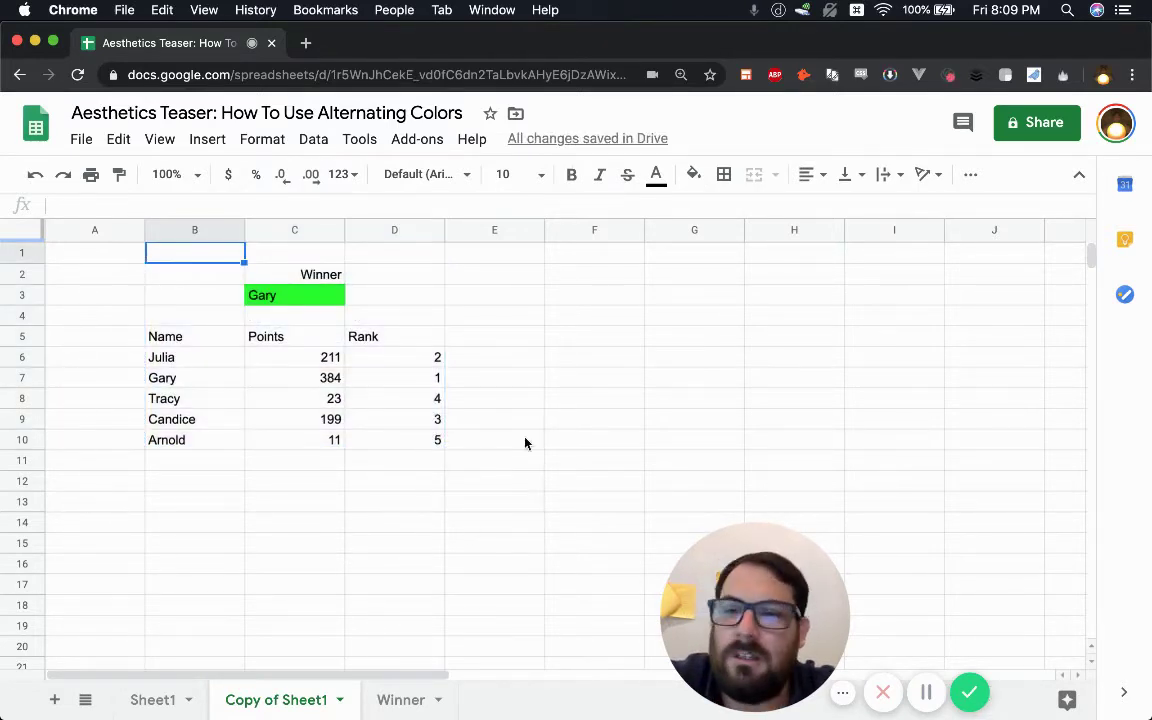
drag(155, 314, 378, 256)
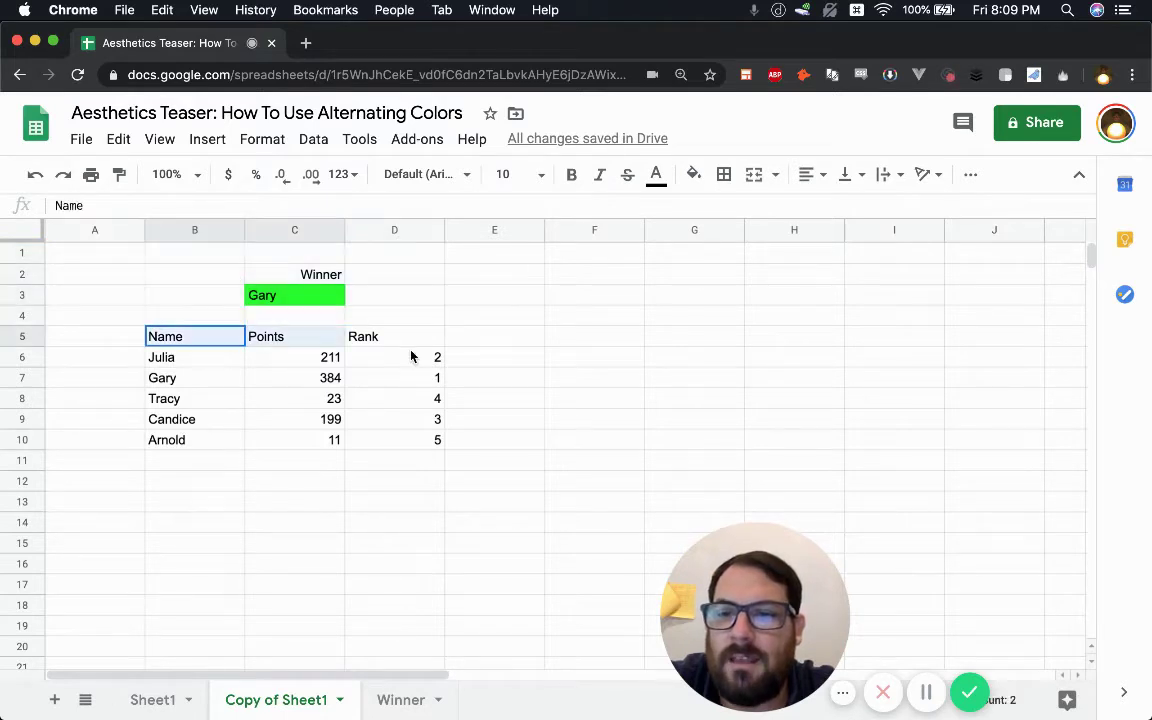
drag(410, 356, 420, 446)
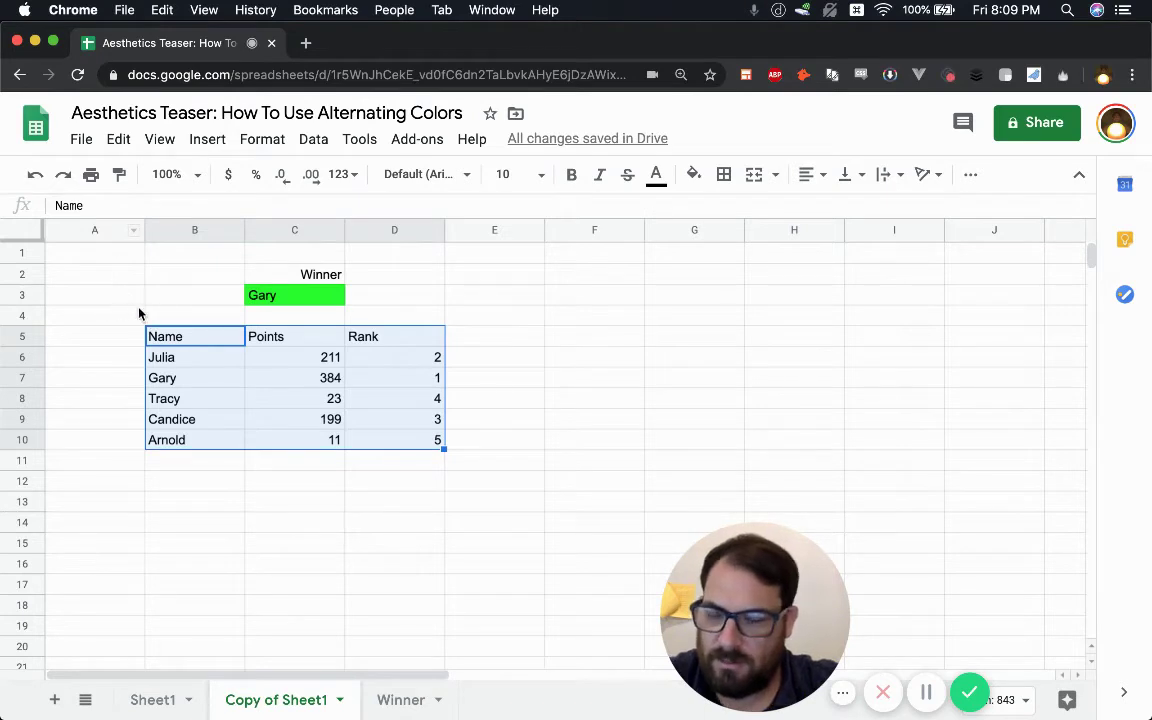
click(116, 250)
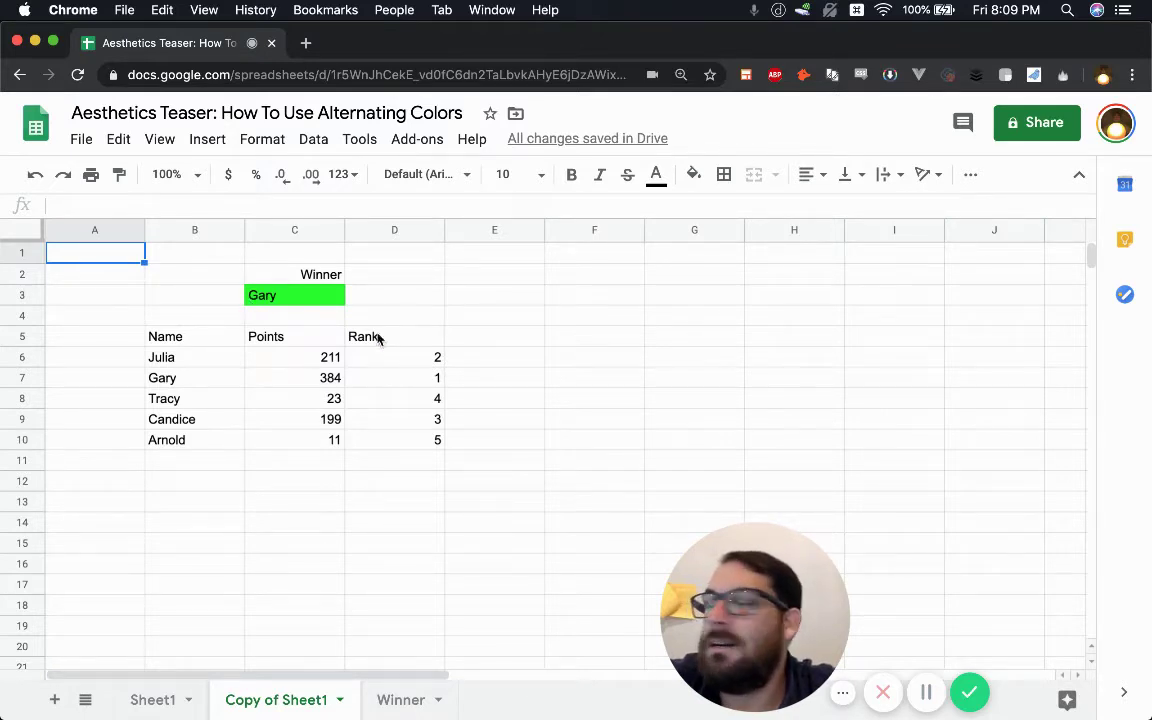
- Centre the Name, Points and Rank headers in B5:D5
drag(208, 345, 386, 342)
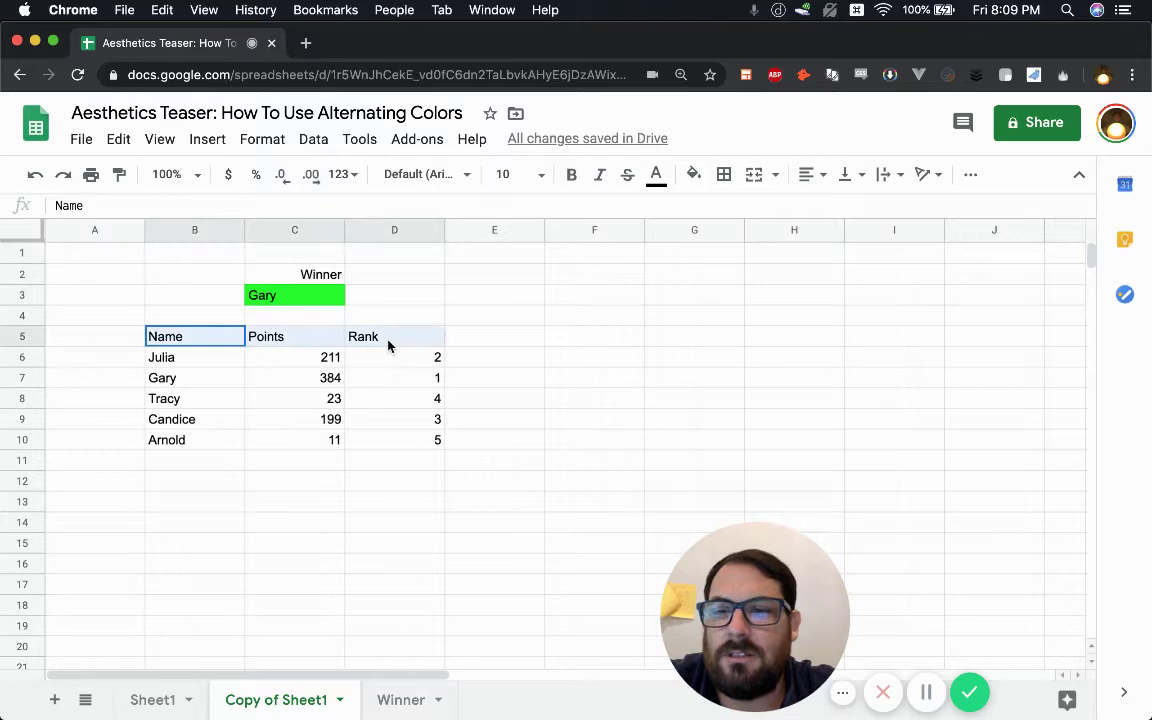
click(805, 175)
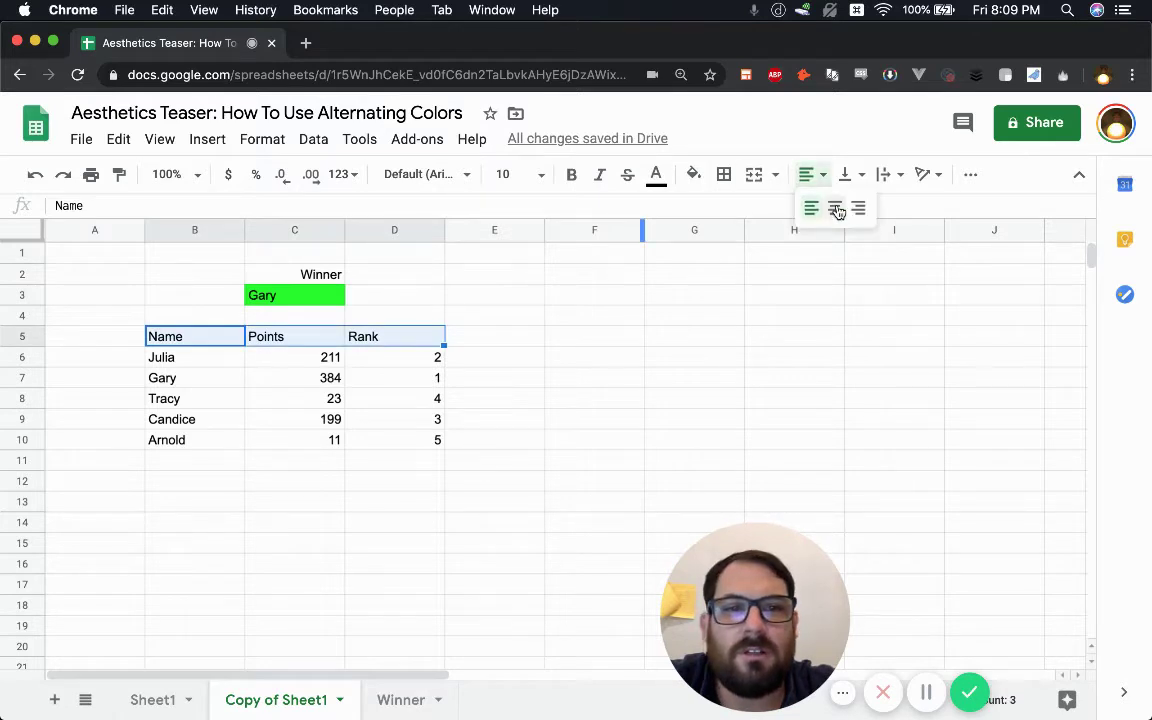
click(835, 209)
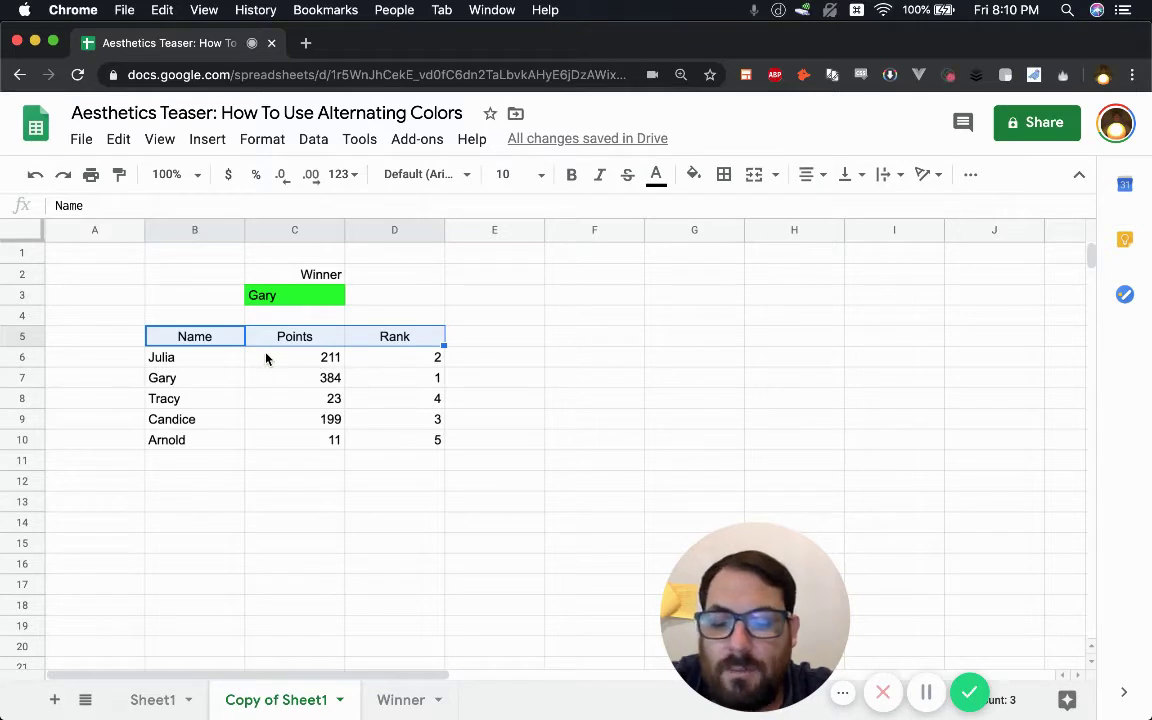
- Centre the Points and Rank values C6:D10 and the Winner and Gary cells C2:C3
drag(298, 360, 417, 446)
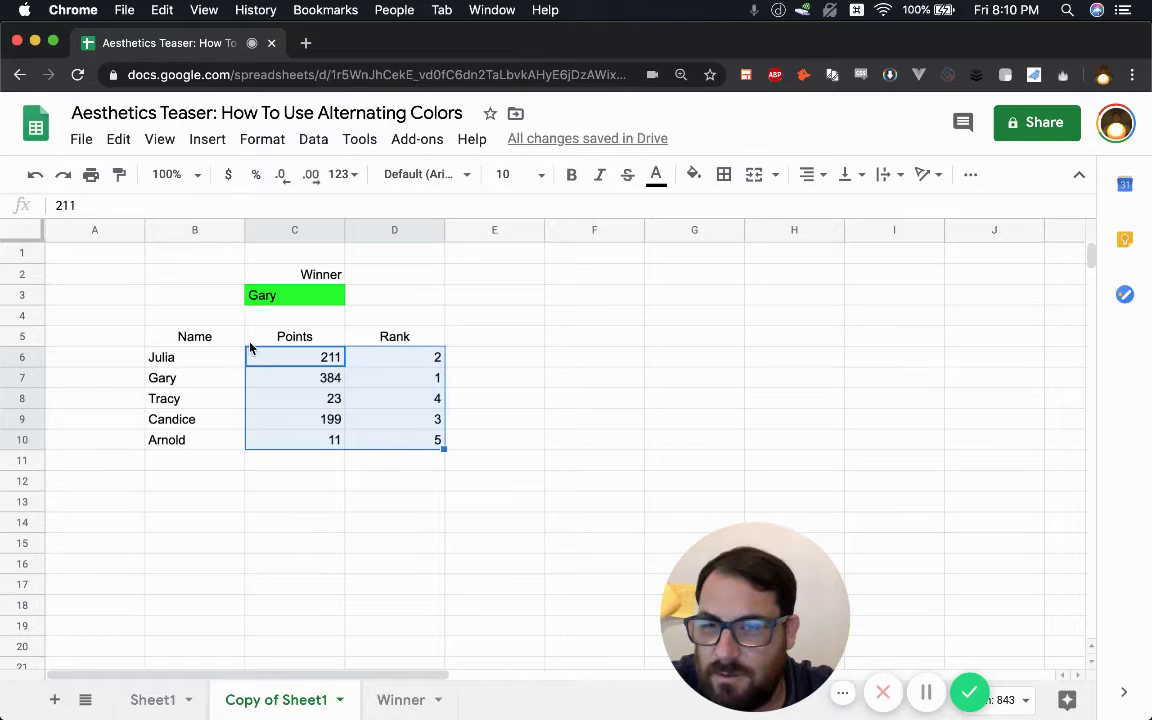
key(super+shift+e)
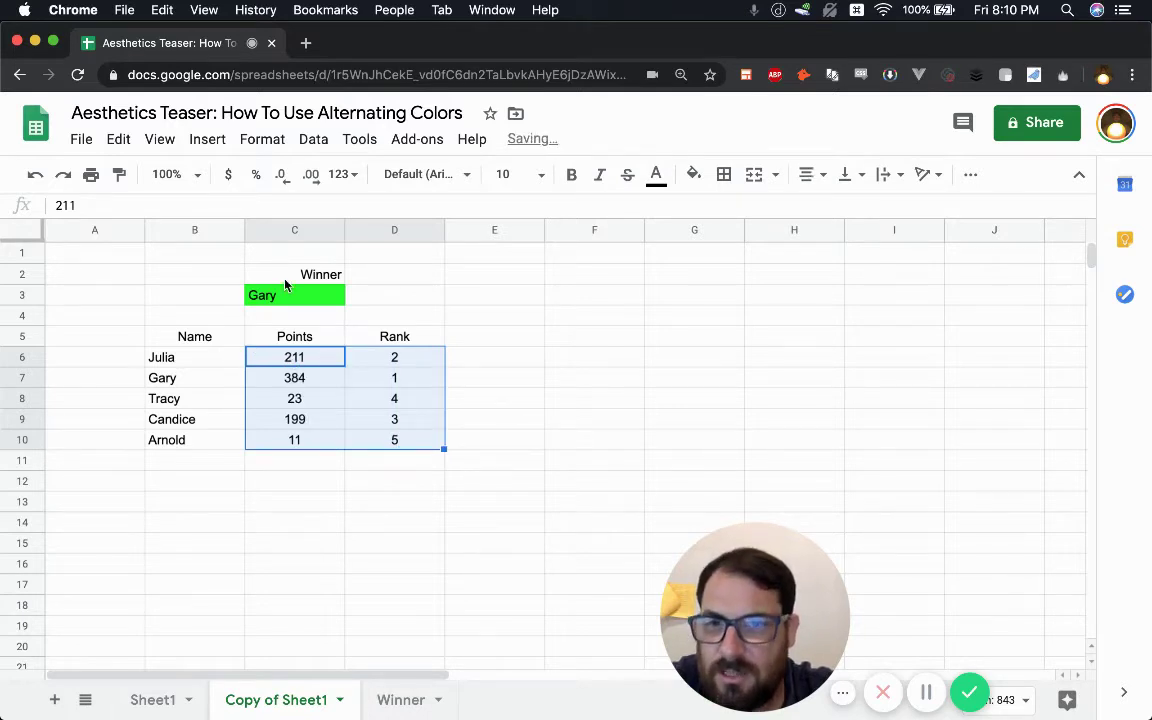
drag(290, 277, 286, 300)
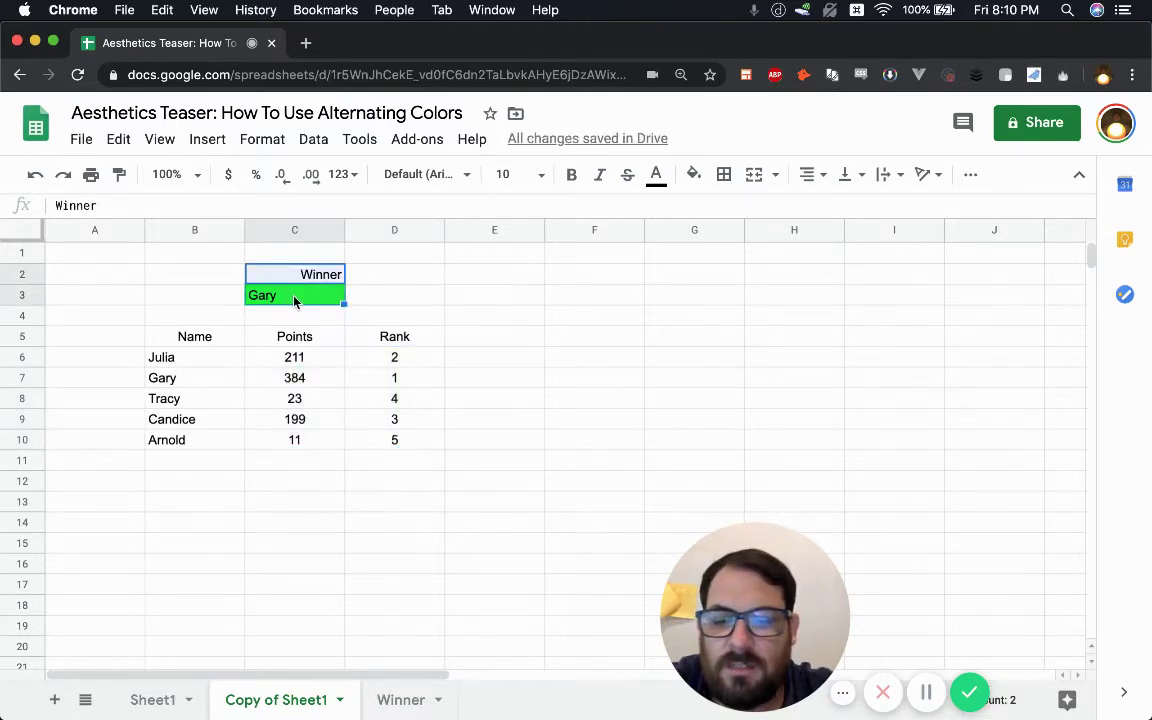
key(super+shift+e)
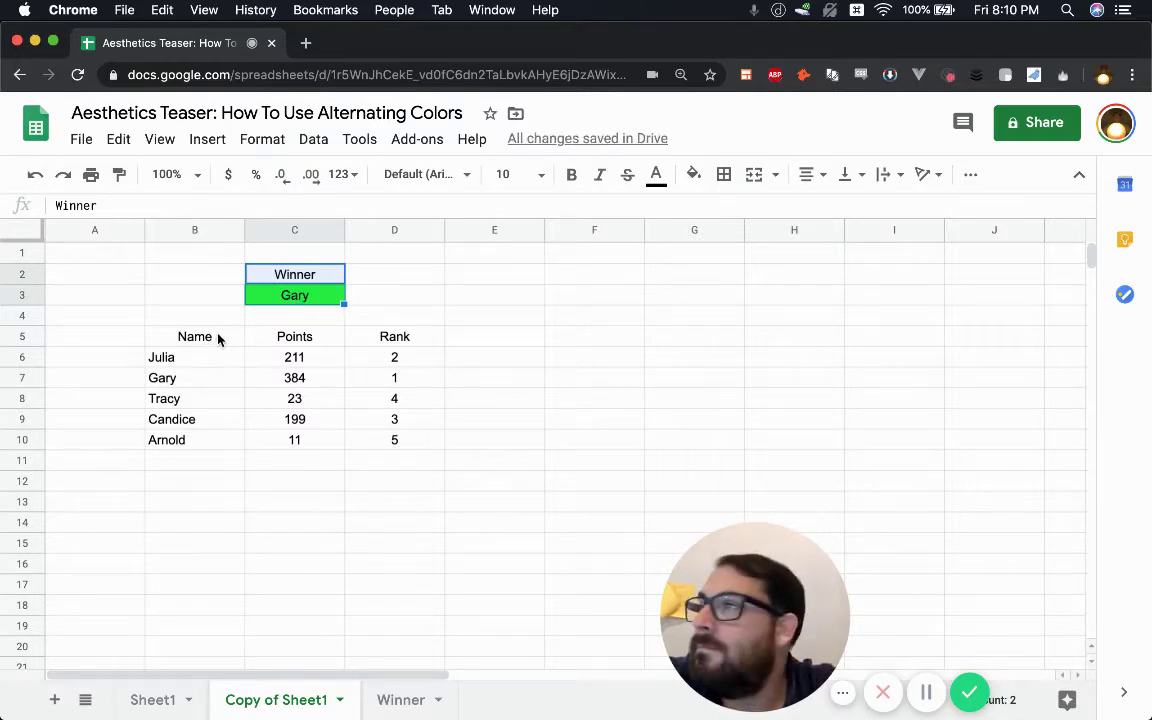
click(215, 272)
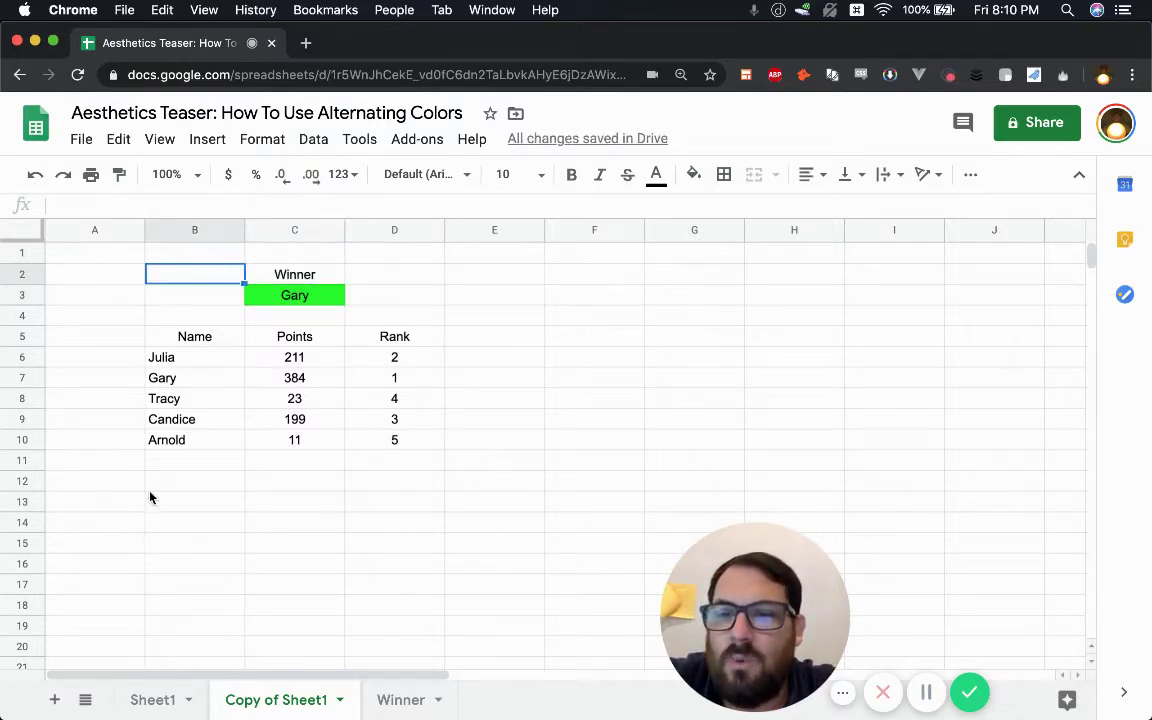
key(alt+Up)
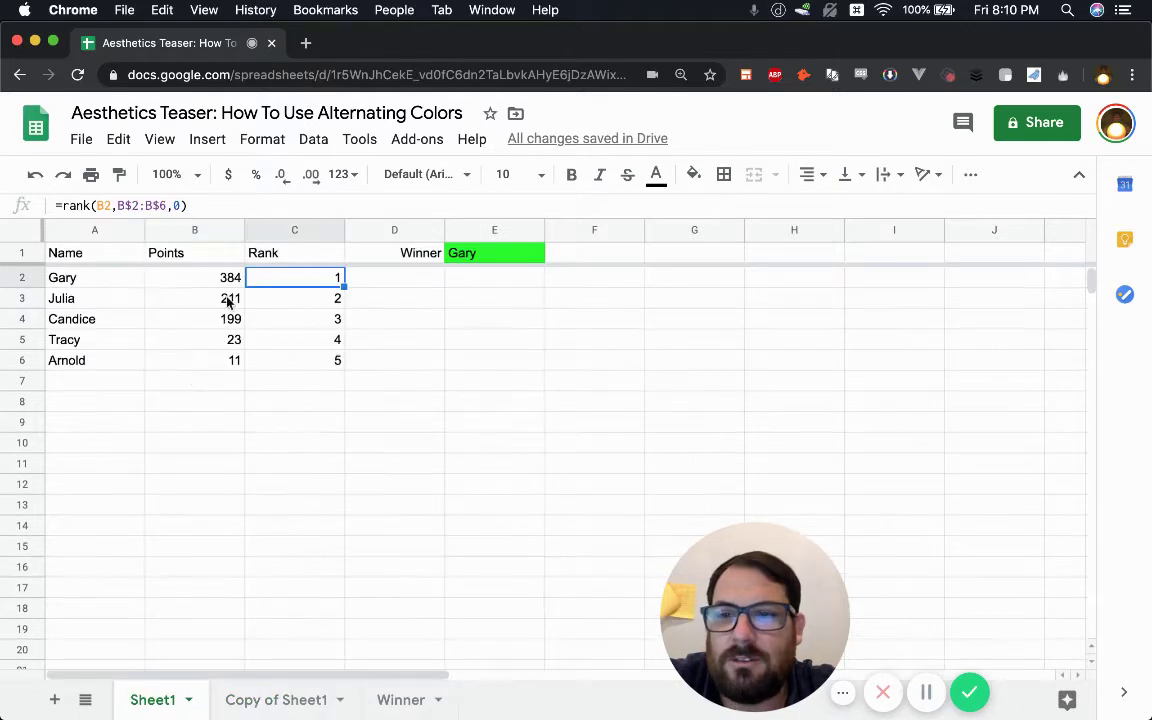
key(alt+Down)
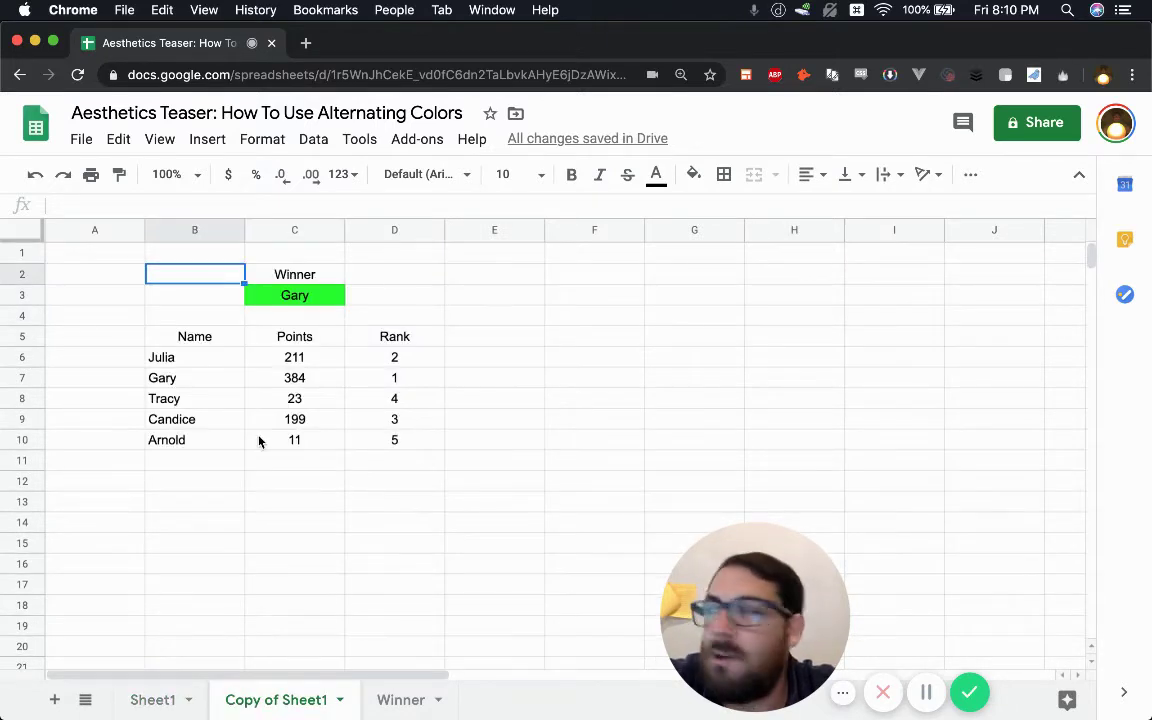
- Set the Winner and Gary cells C2:C3 to font size 20
click(363, 419)
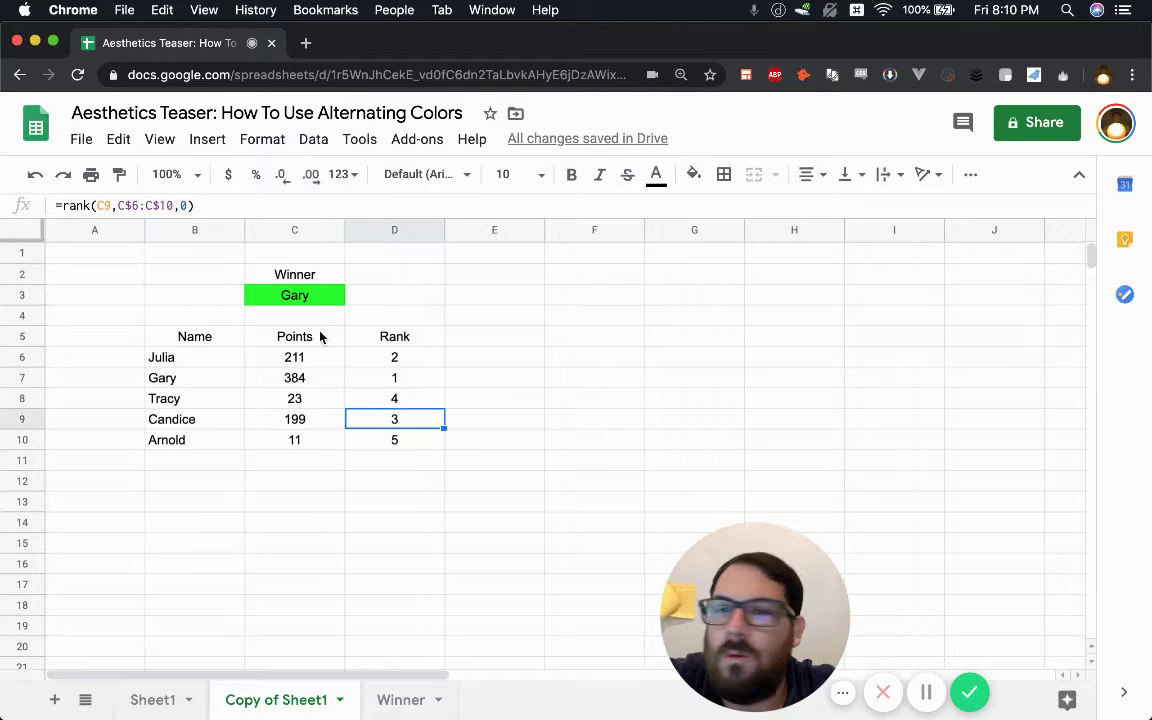
drag(293, 280, 291, 300)
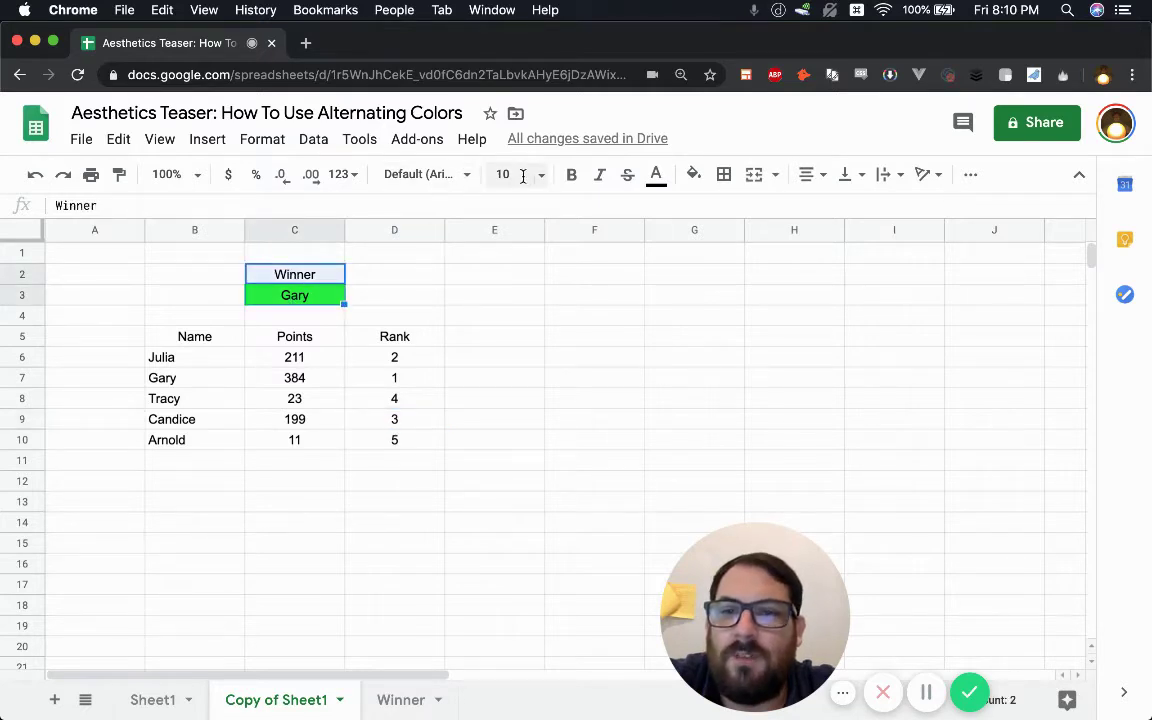
click(522, 176)
click(335, 316)
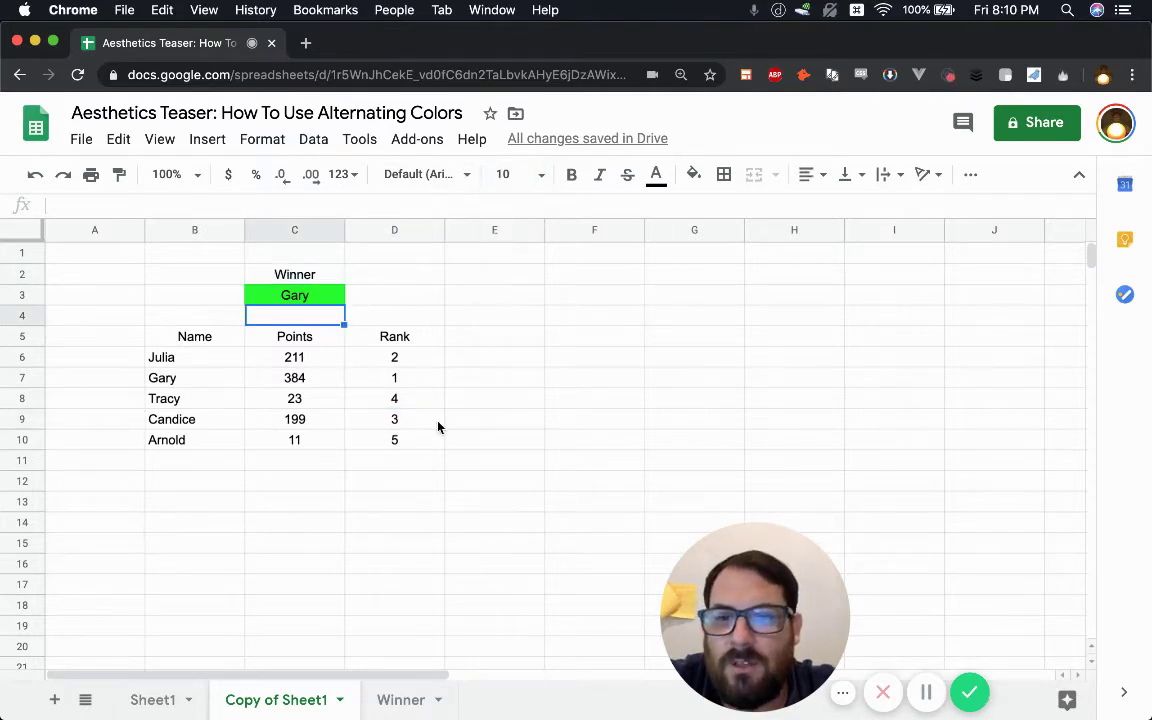
drag(306, 278, 303, 296)
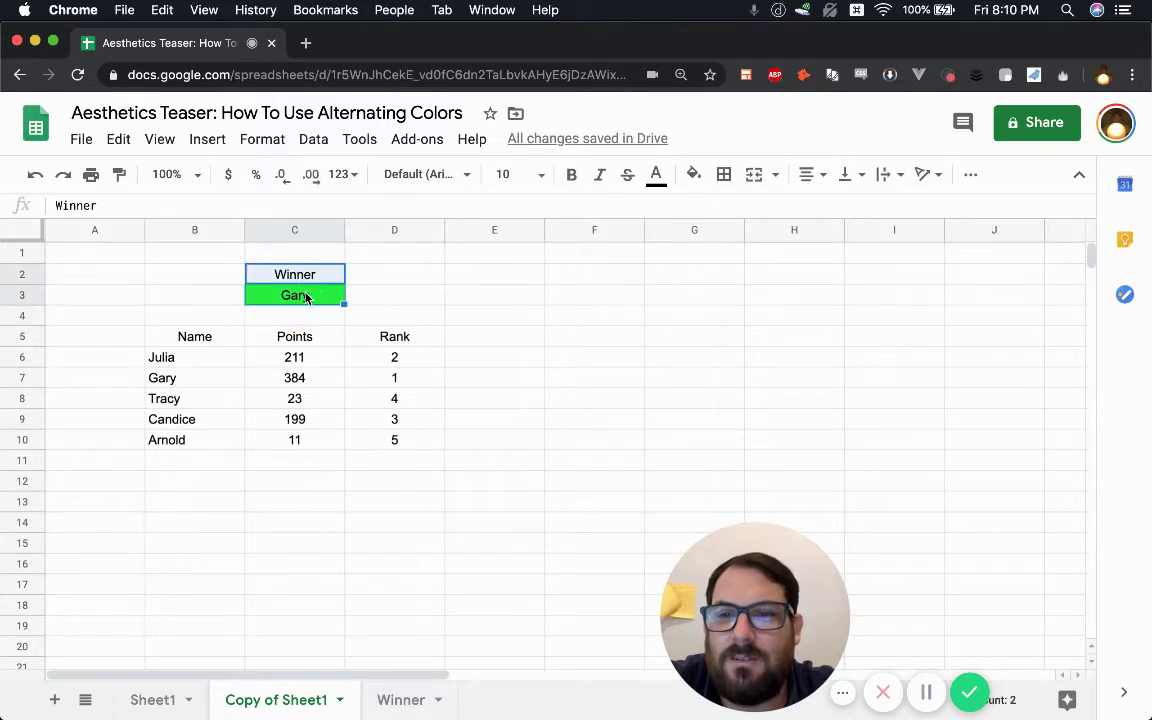
click(520, 174)
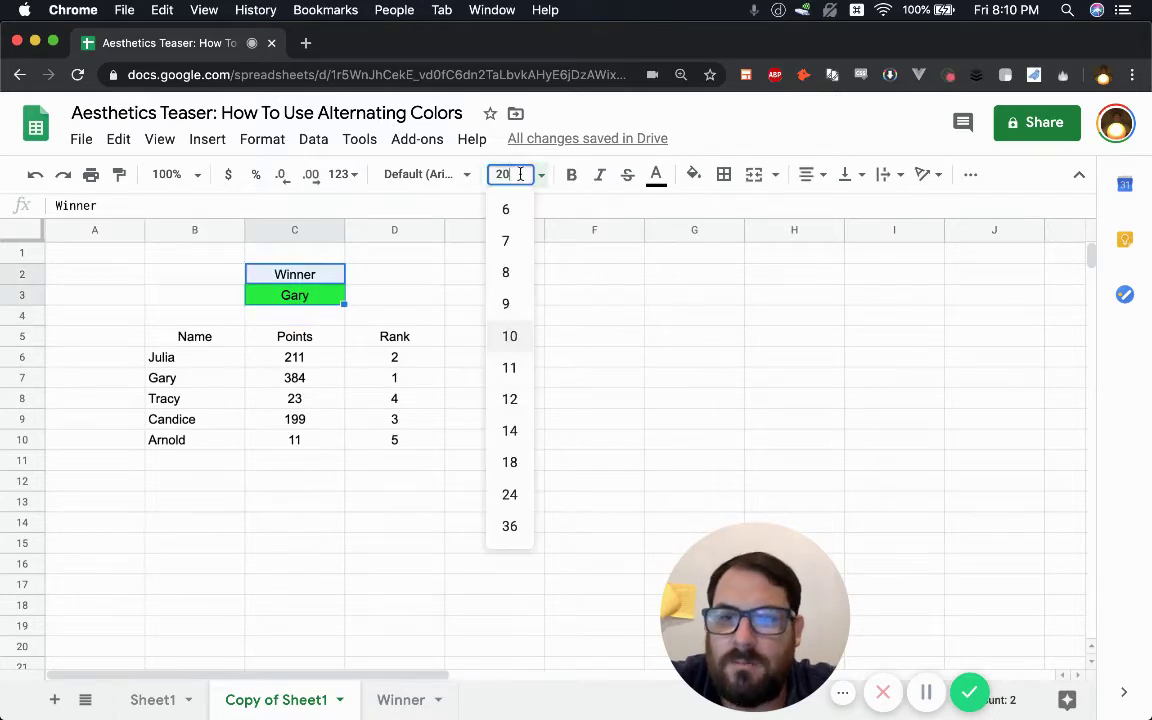
text(20)
key(Return)
- Reduce the Winner label in C2 to font size 18
click(300, 318)
click(296, 287)
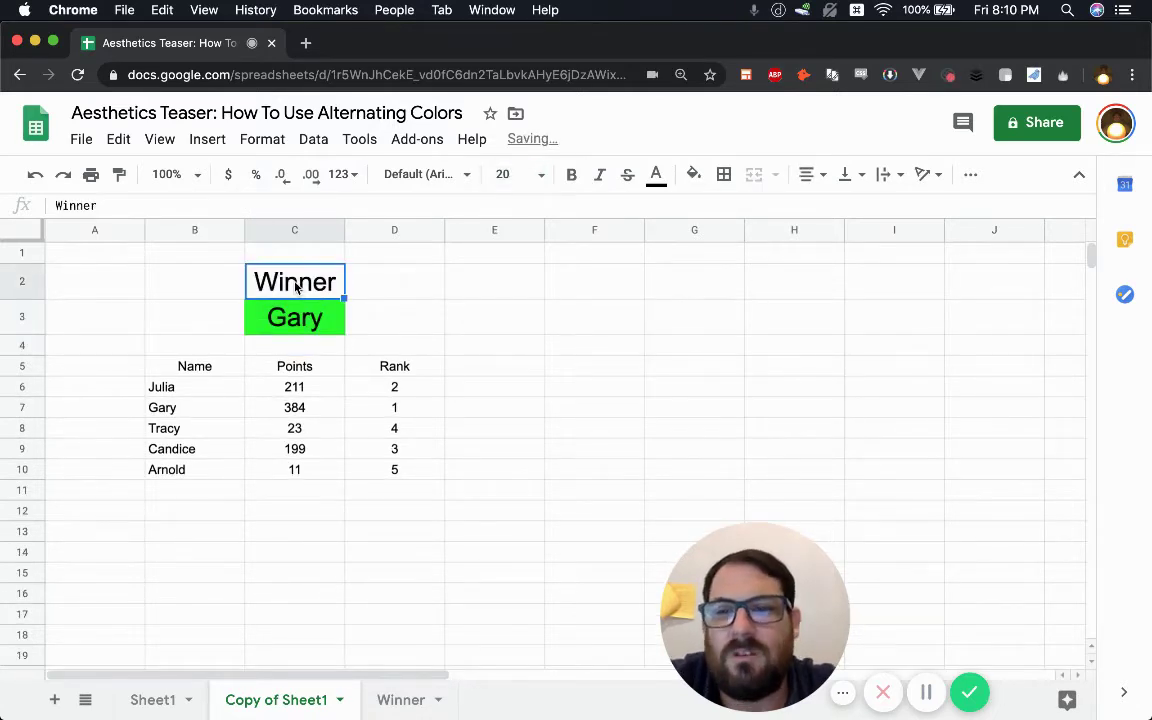
click(520, 177)
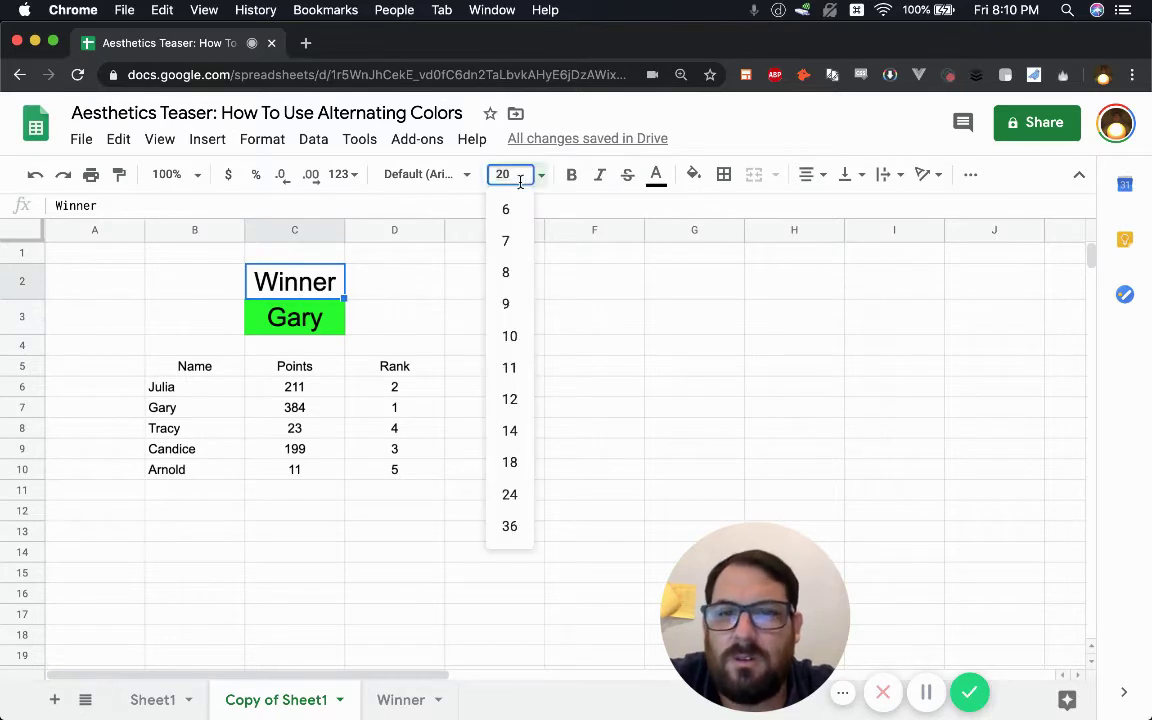
text(18)
key(Return)
click(280, 340)
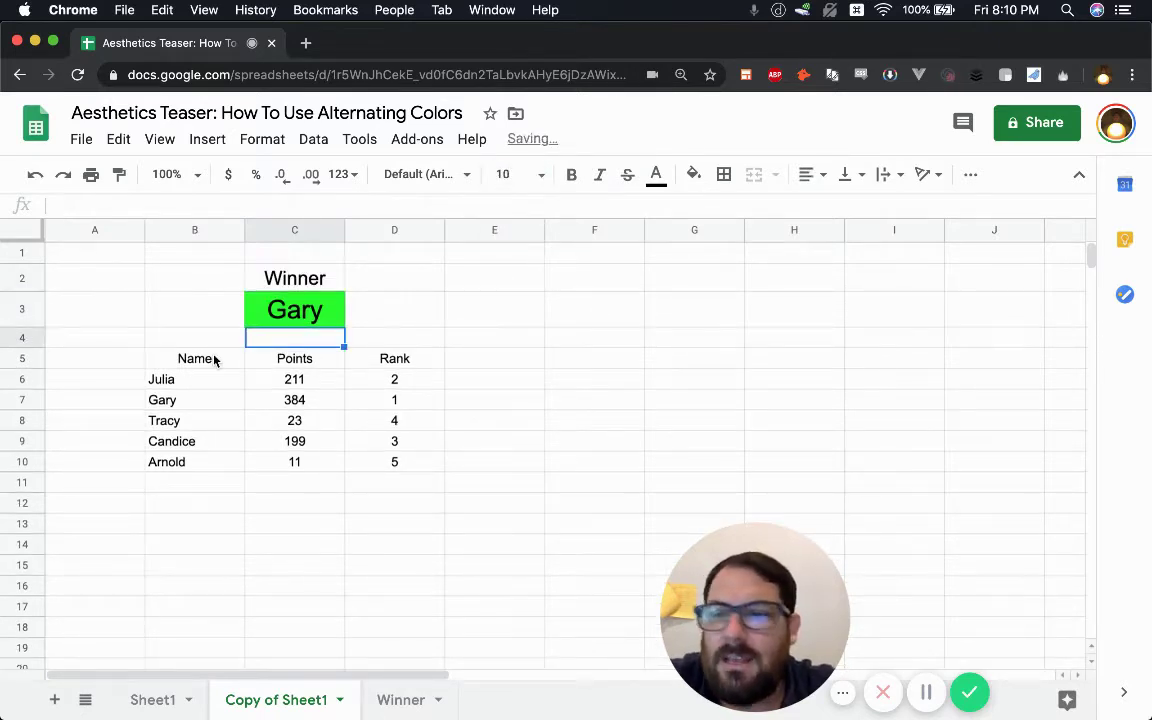
- Turn off Gridlines in the View menu for Copy of Sheet1
click(120, 278)
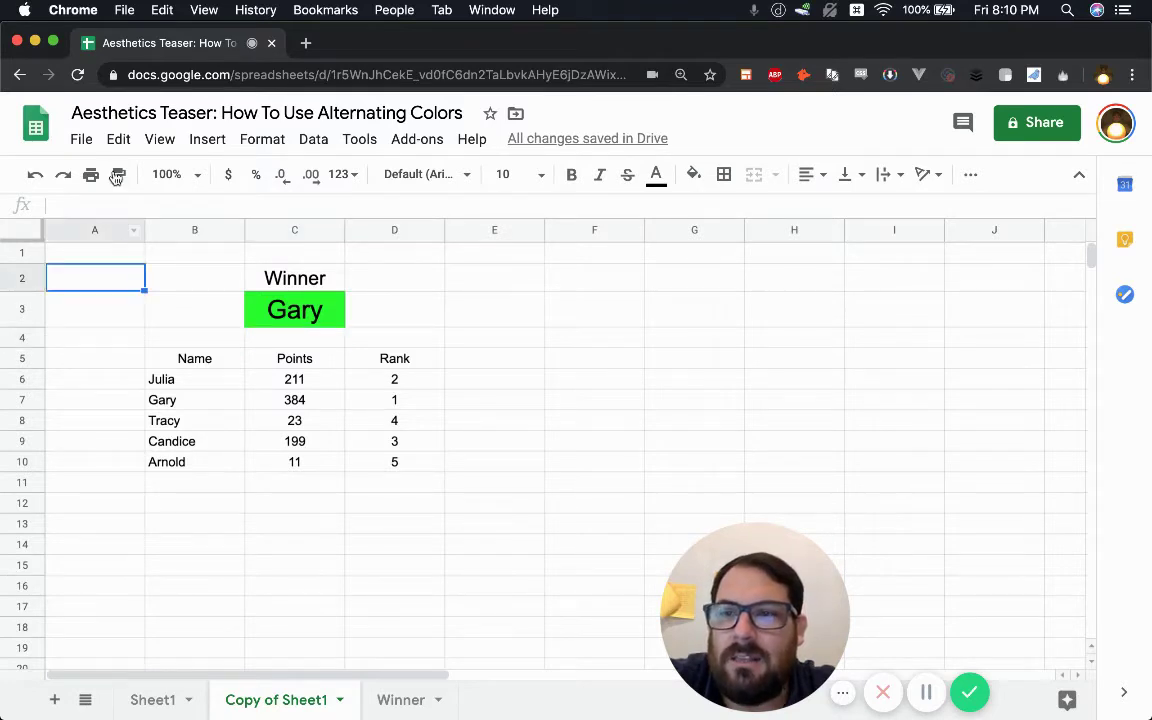
click(160, 139)
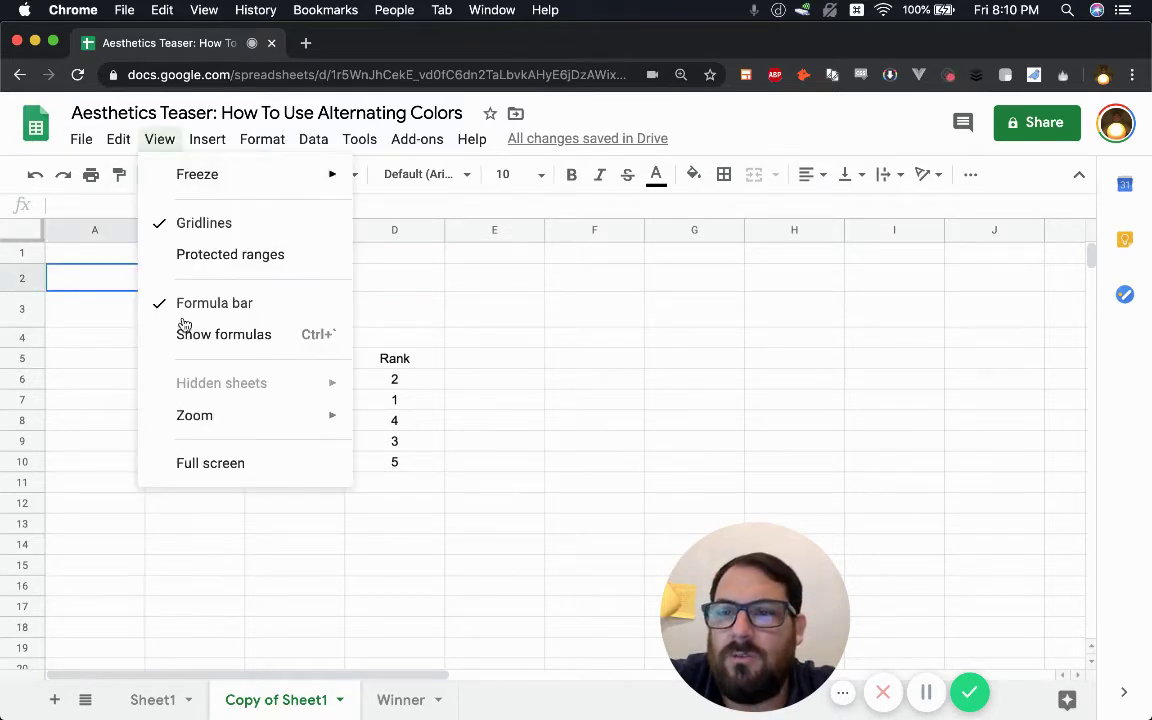
click(168, 230)
click(151, 336)
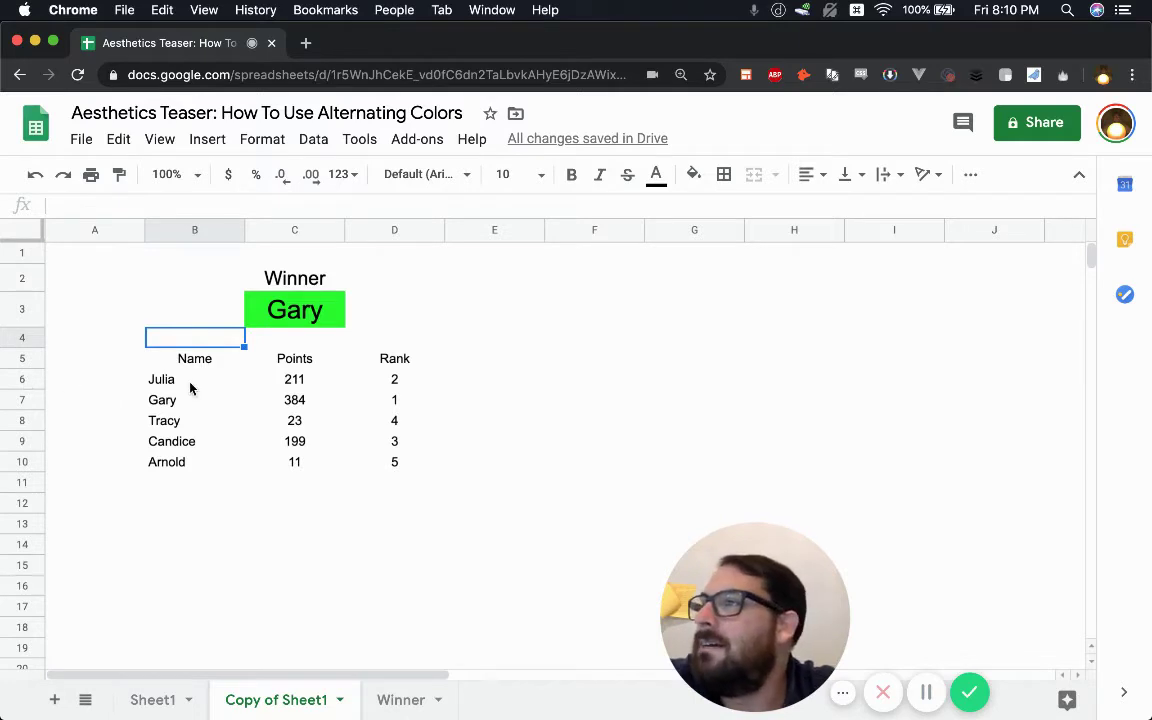
click(300, 358)
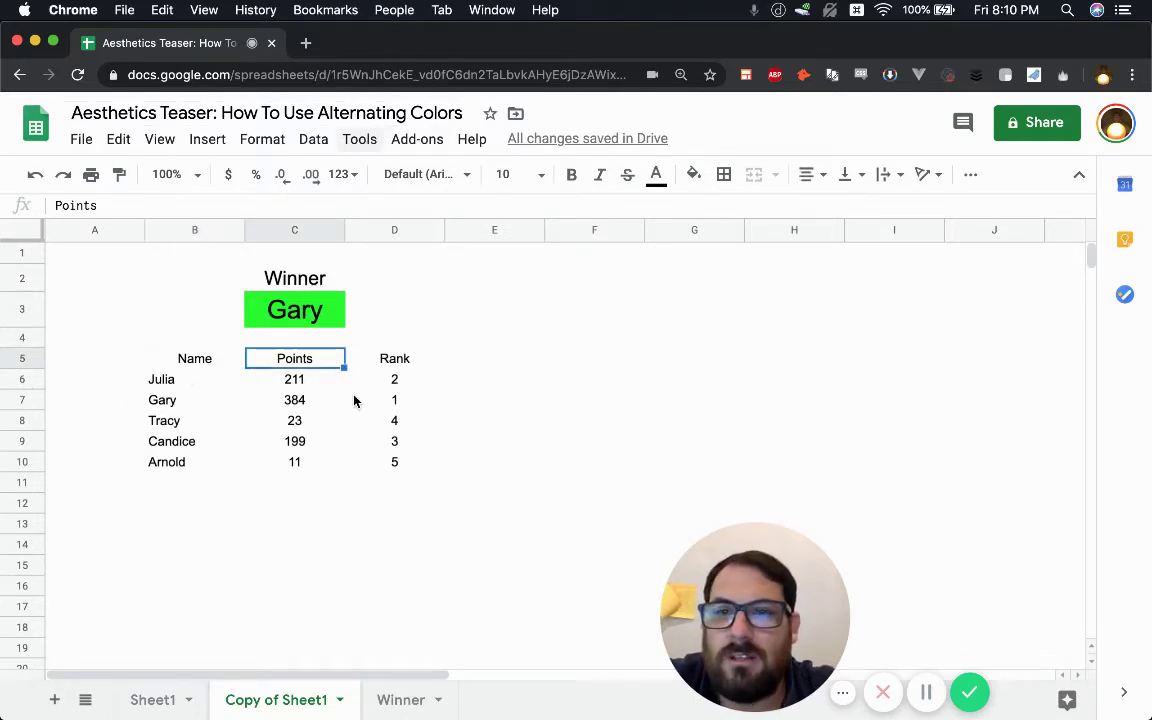
click(173, 364)
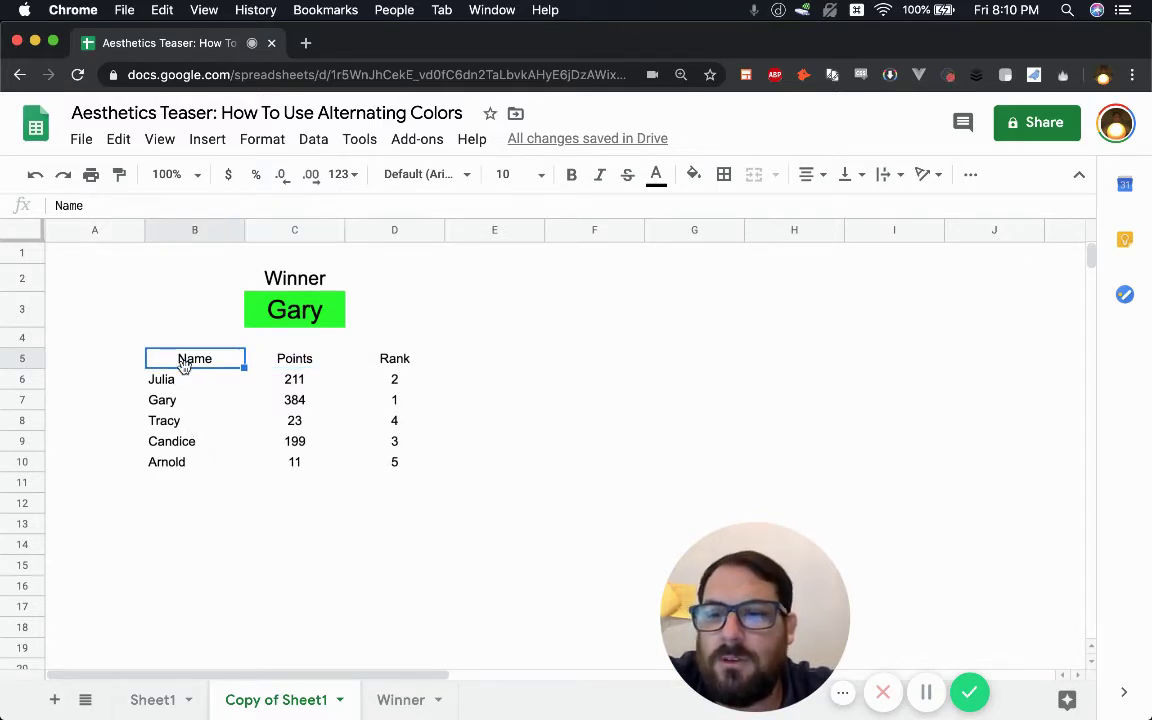
- Select the table B5:D10 and show the Fill color options
drag(172, 357, 398, 362)
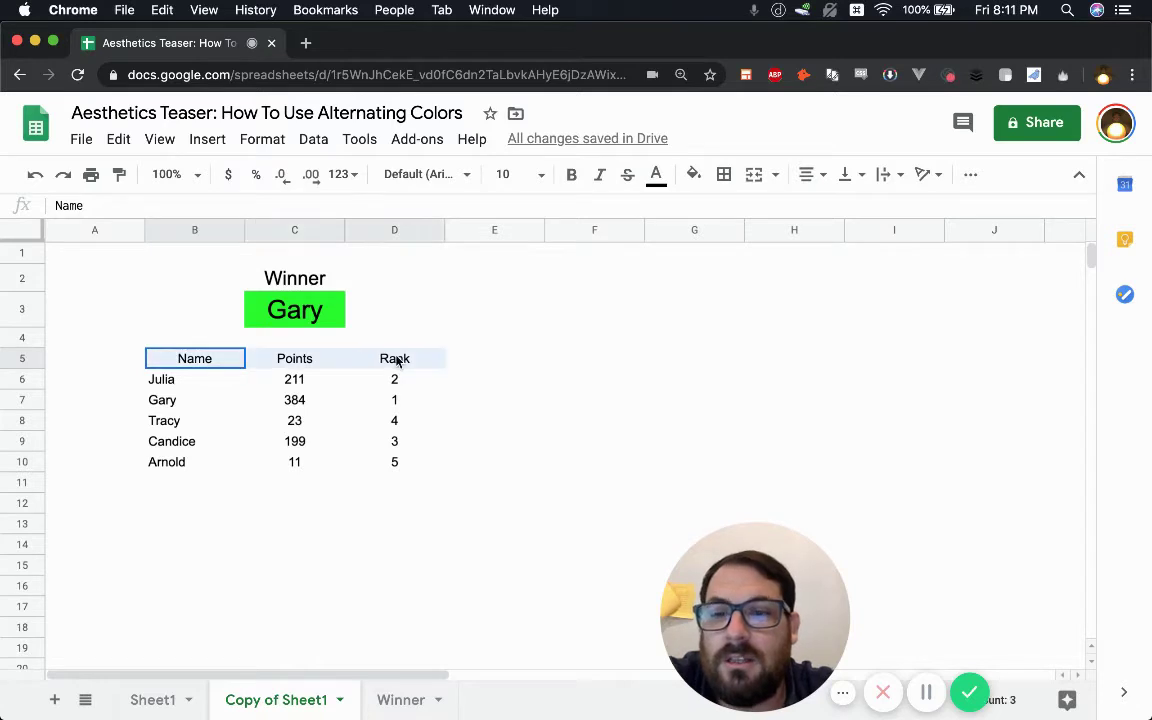
click(239, 366)
drag(206, 360, 398, 468)
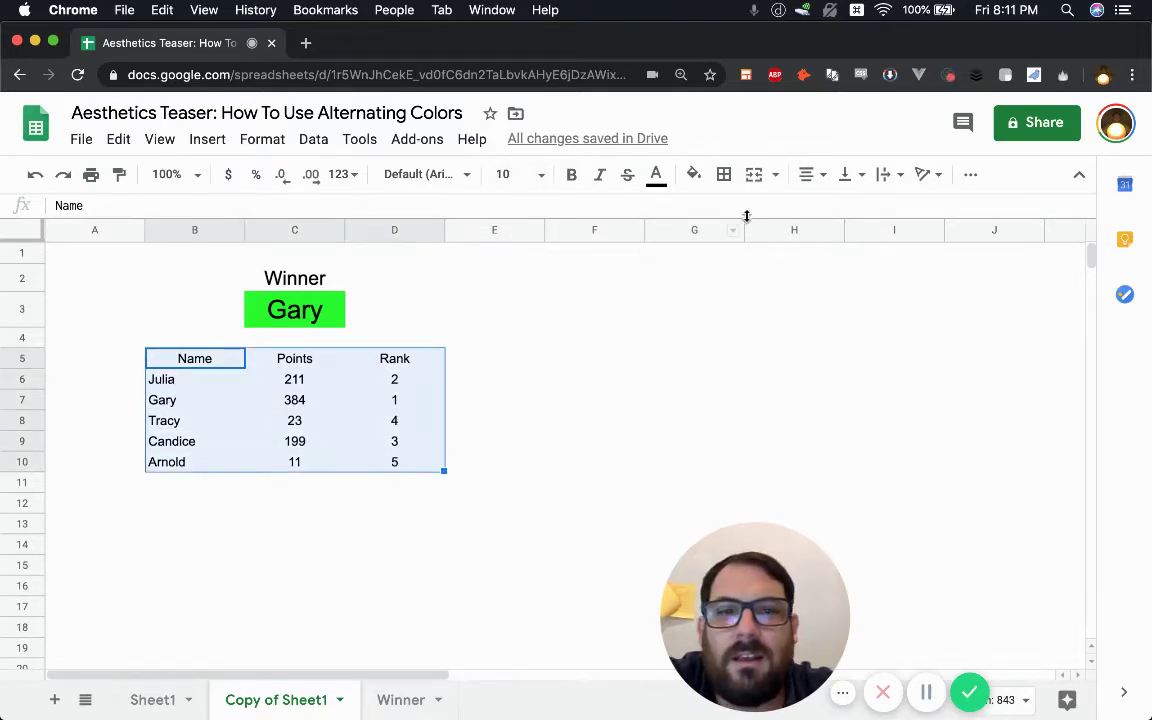
click(694, 175)
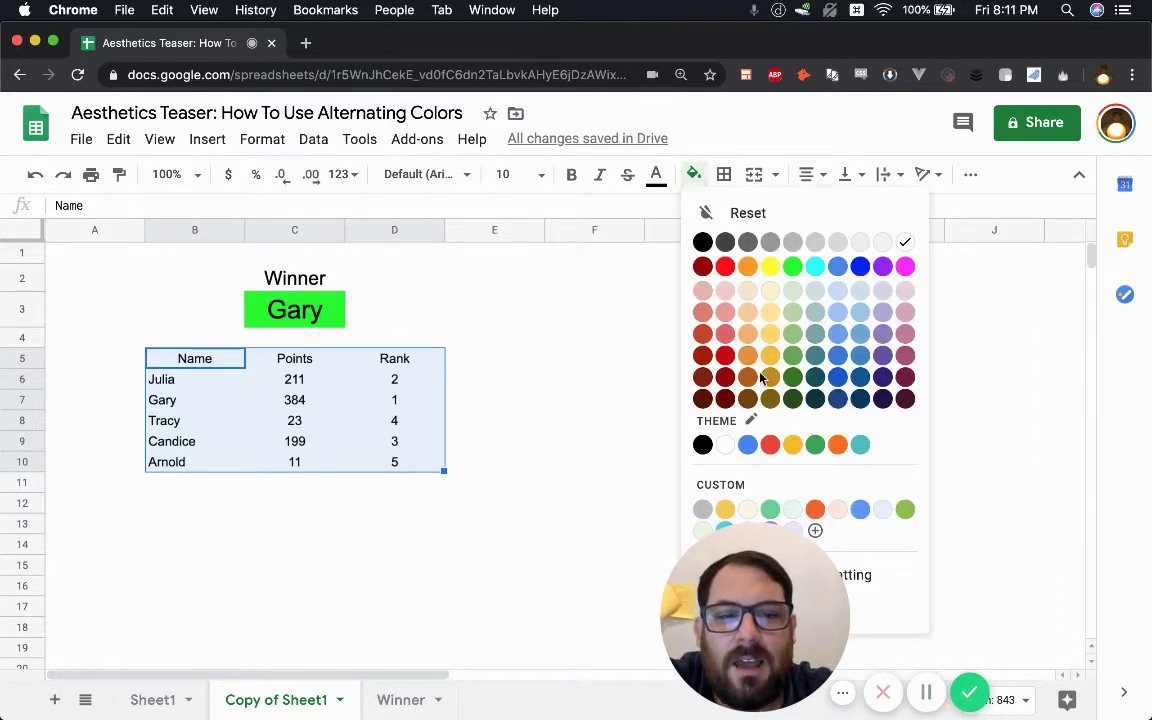
drag(753, 556, 947, 557)
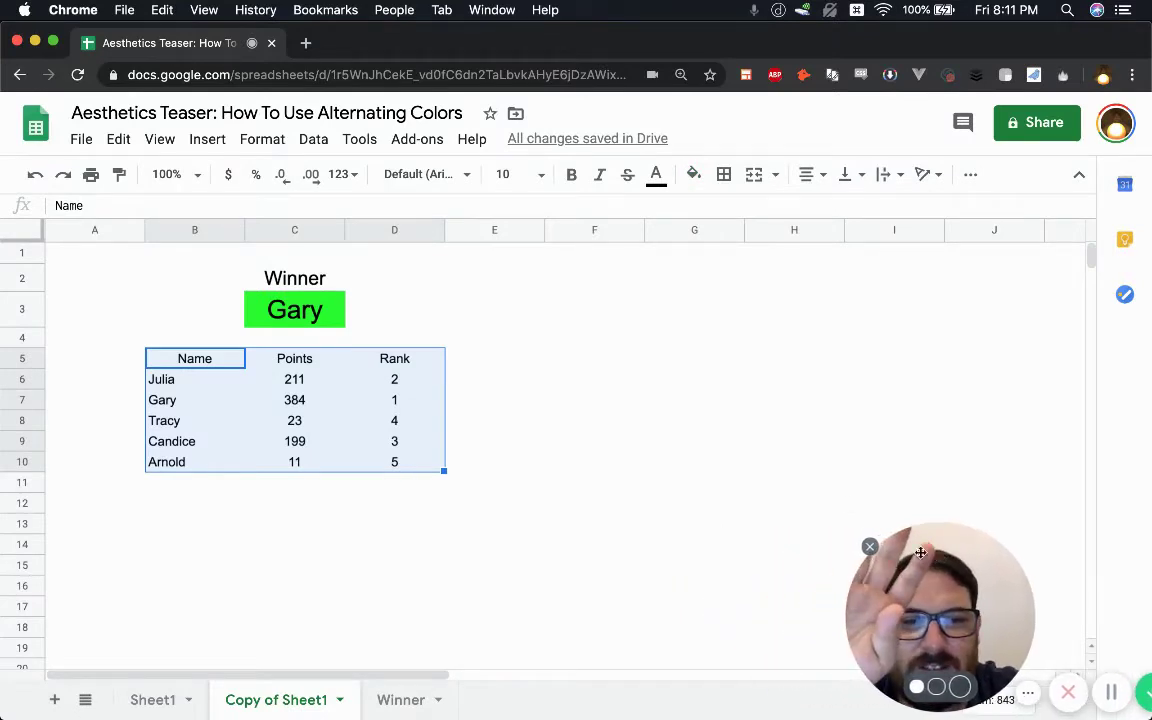
click(694, 176)
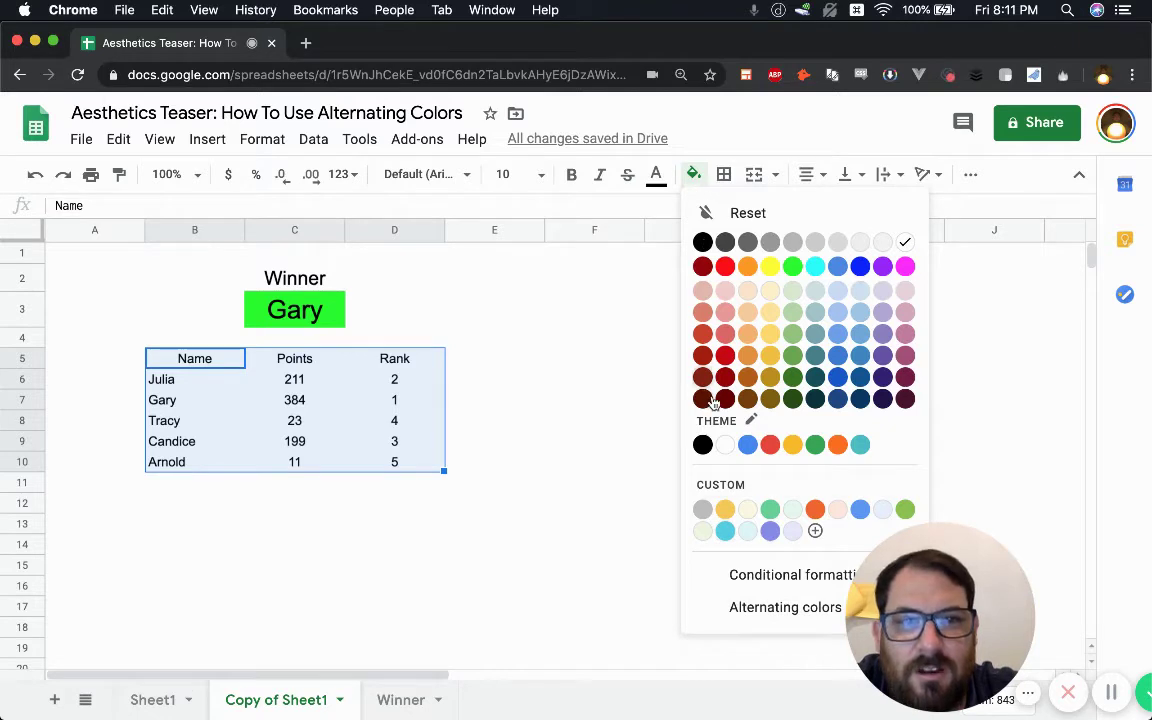
- Apply Alternating colors to B5:D10 with the blue banded style instead of yellow
click(785, 609)
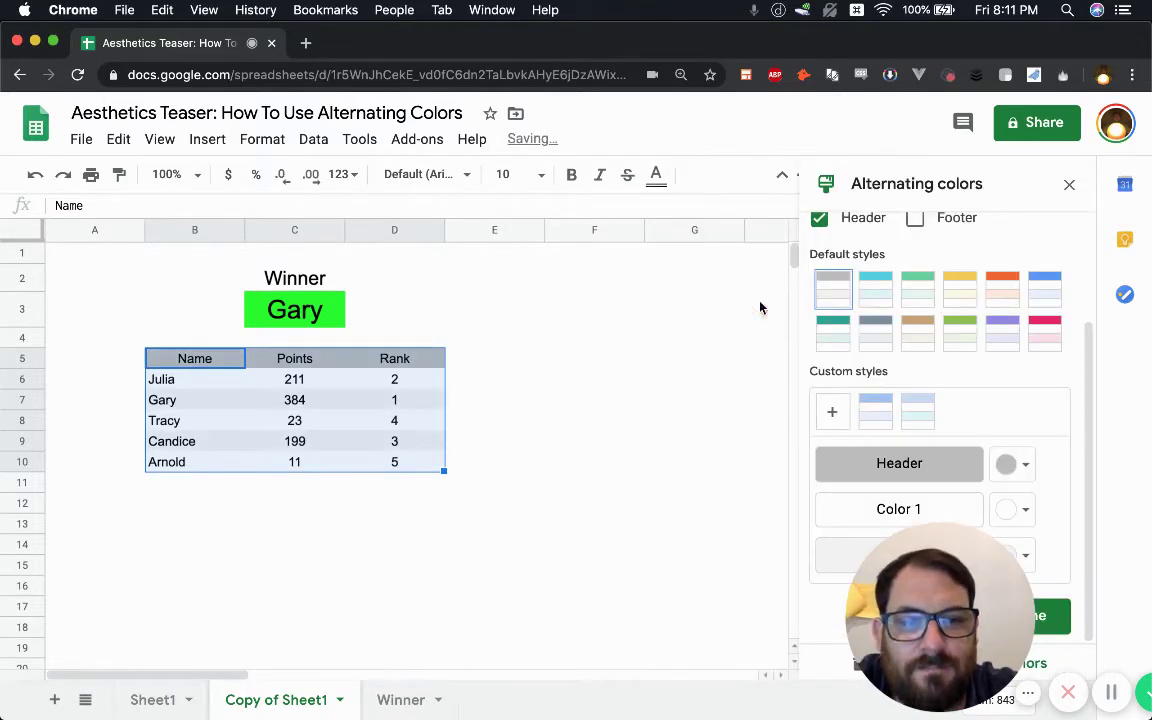
drag(893, 620, 438, 617)
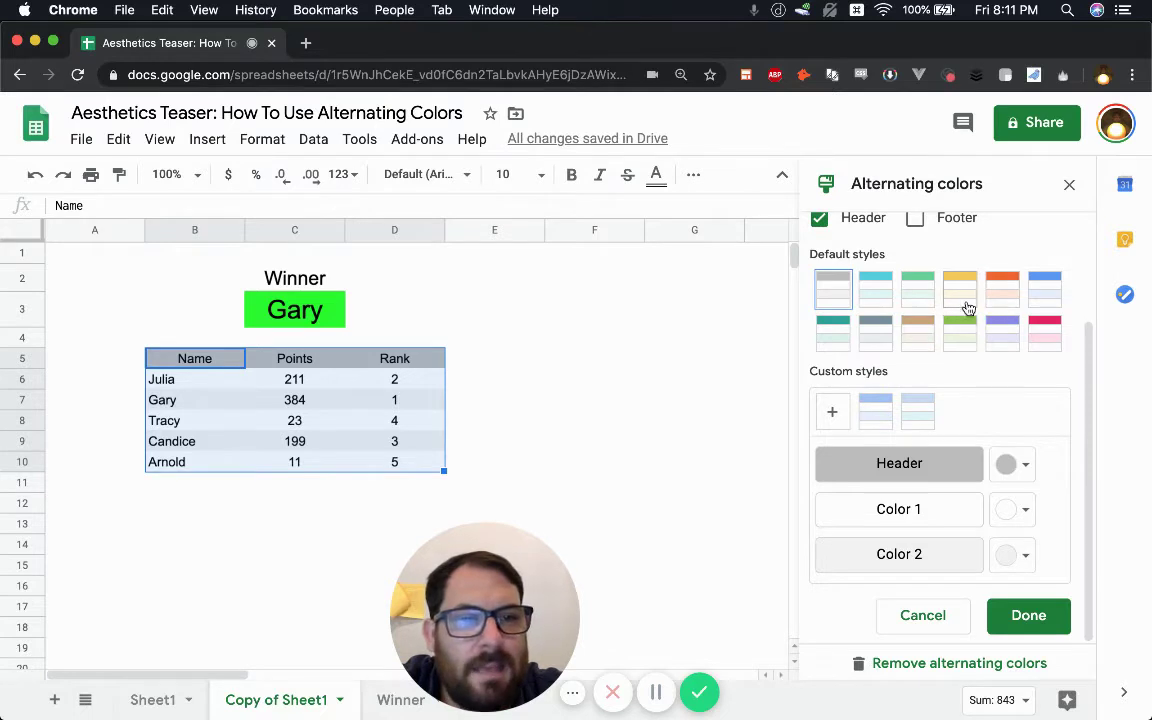
click(958, 296)
click(1045, 292)
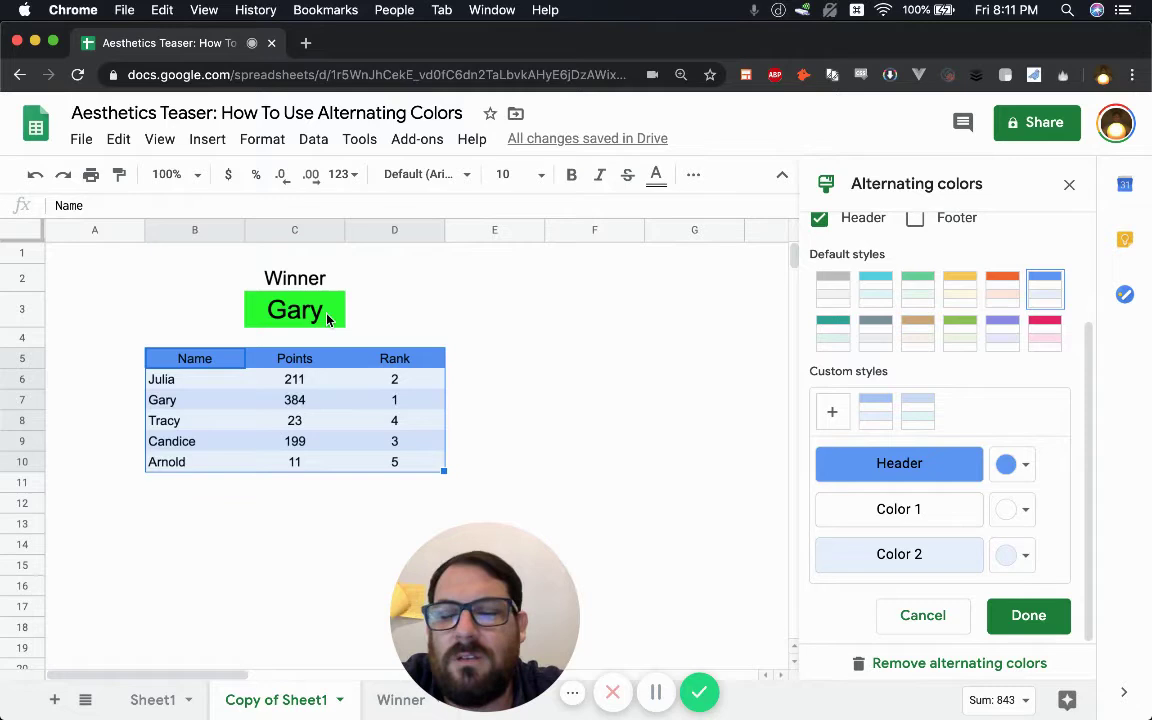
click(127, 284)
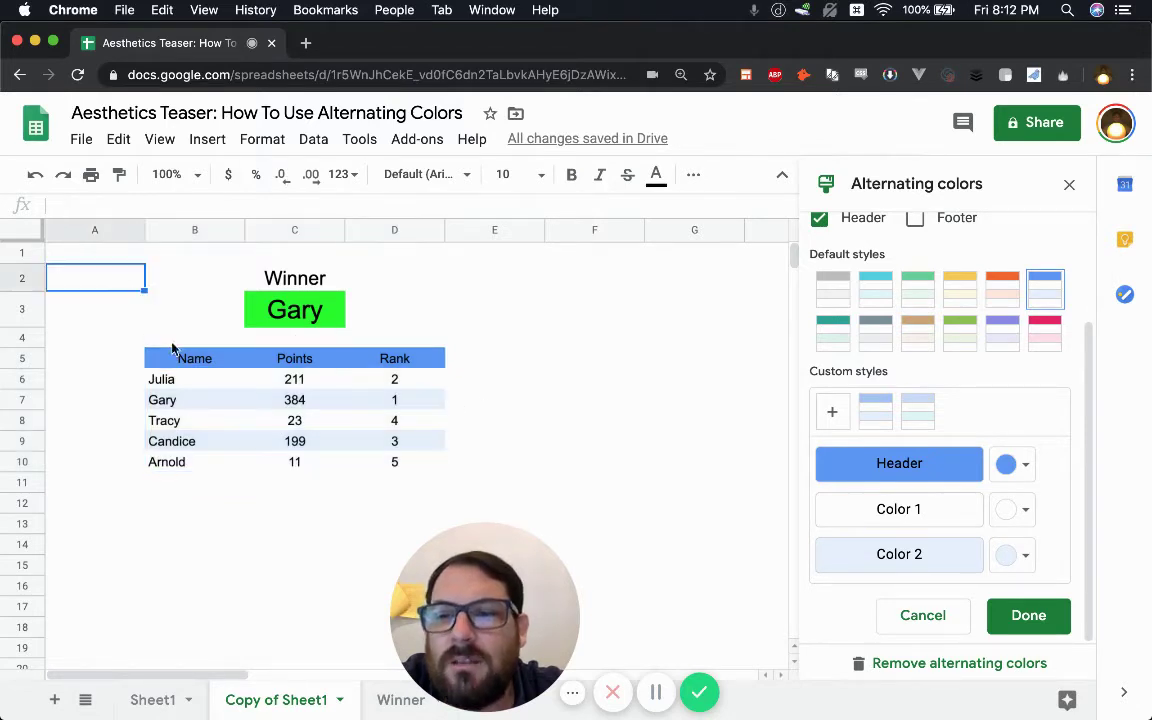
drag(190, 364, 422, 368)
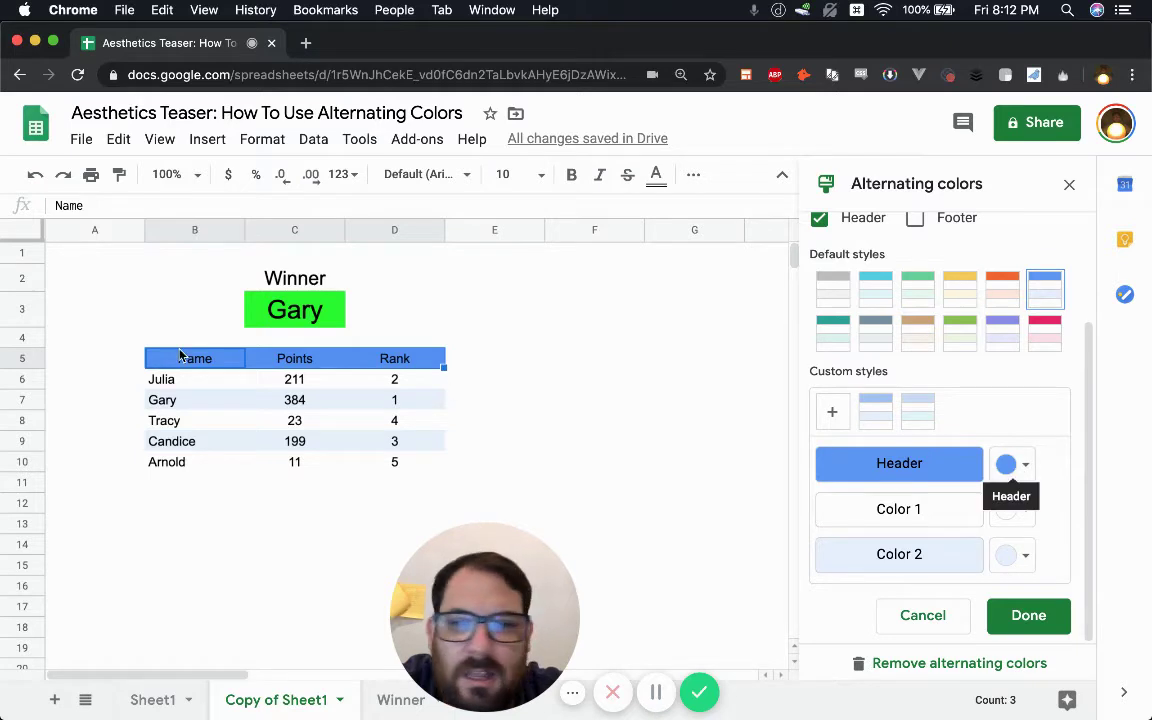
- Change the B5:D10 header band colour to a light cornflower blue
drag(180, 358, 397, 471)
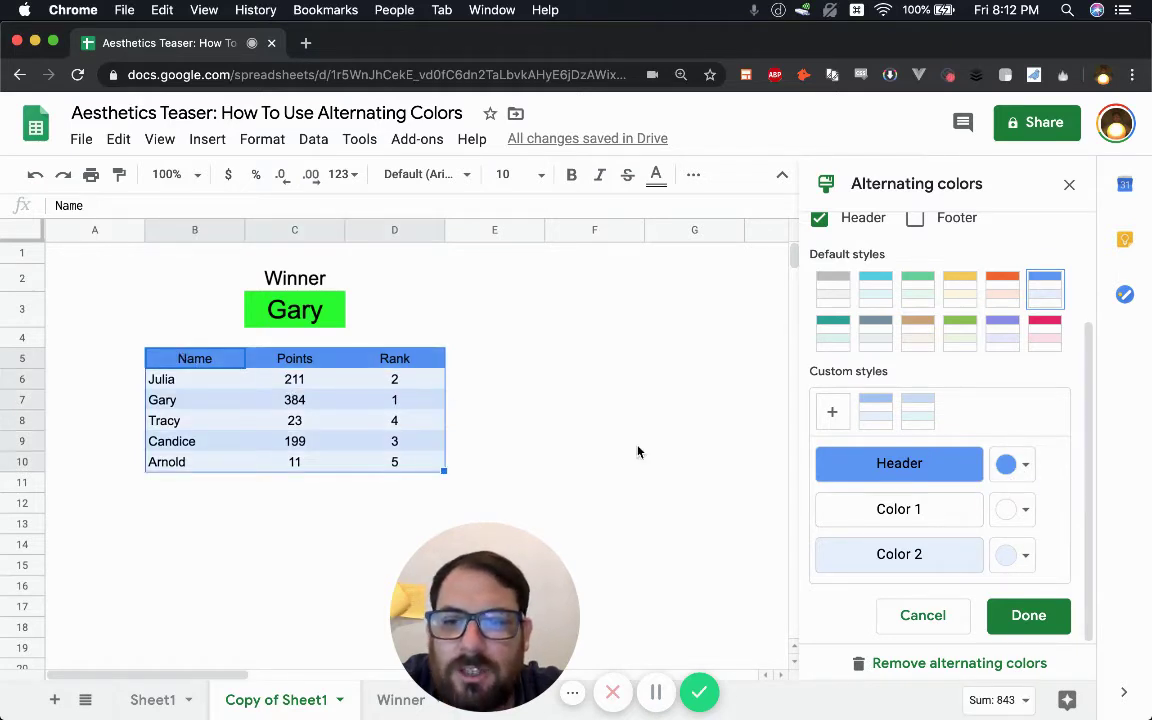
click(1012, 470)
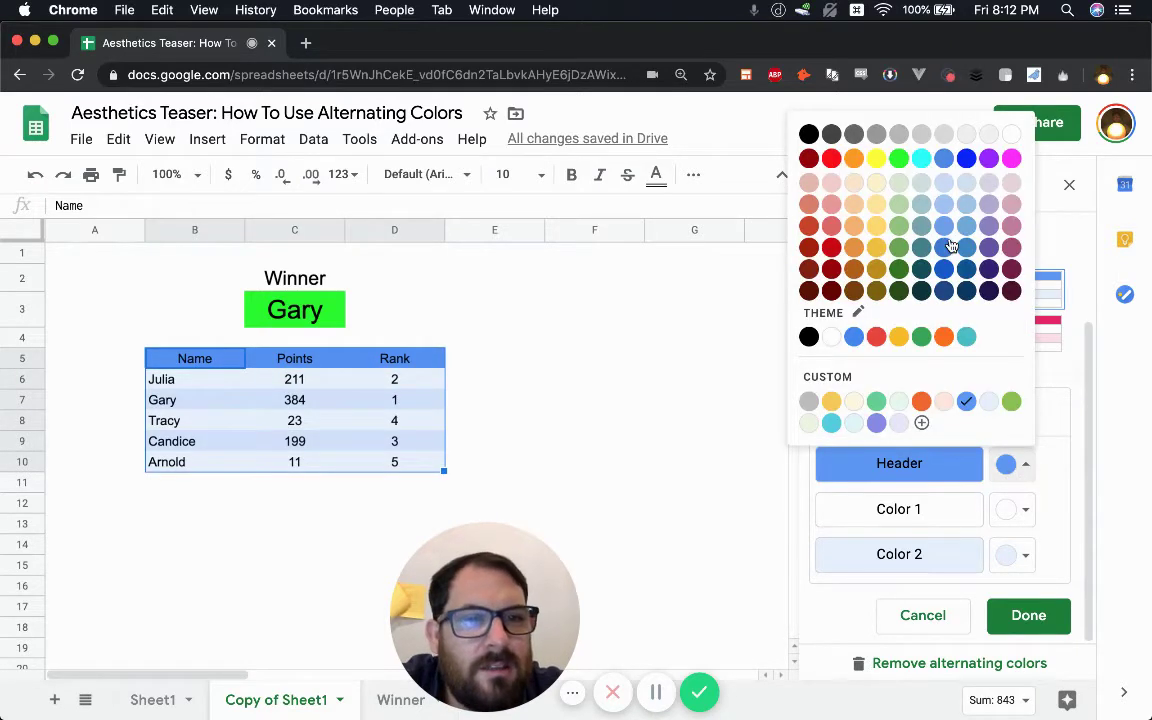
click(943, 206)
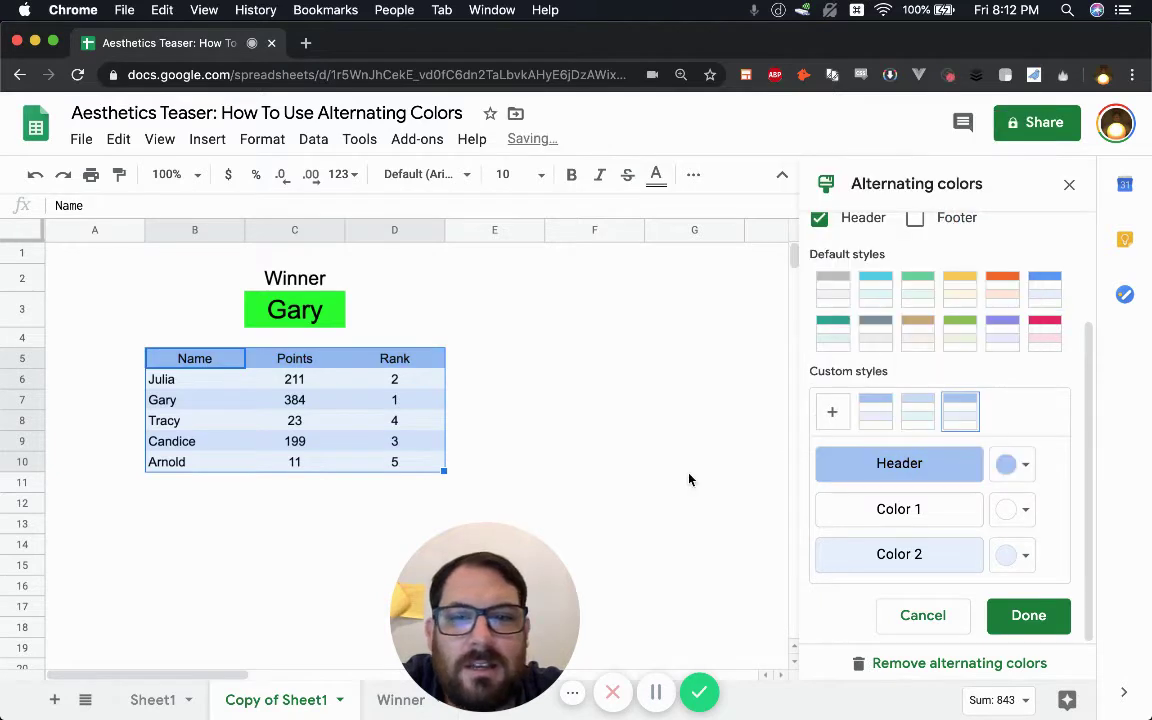
click(519, 425)
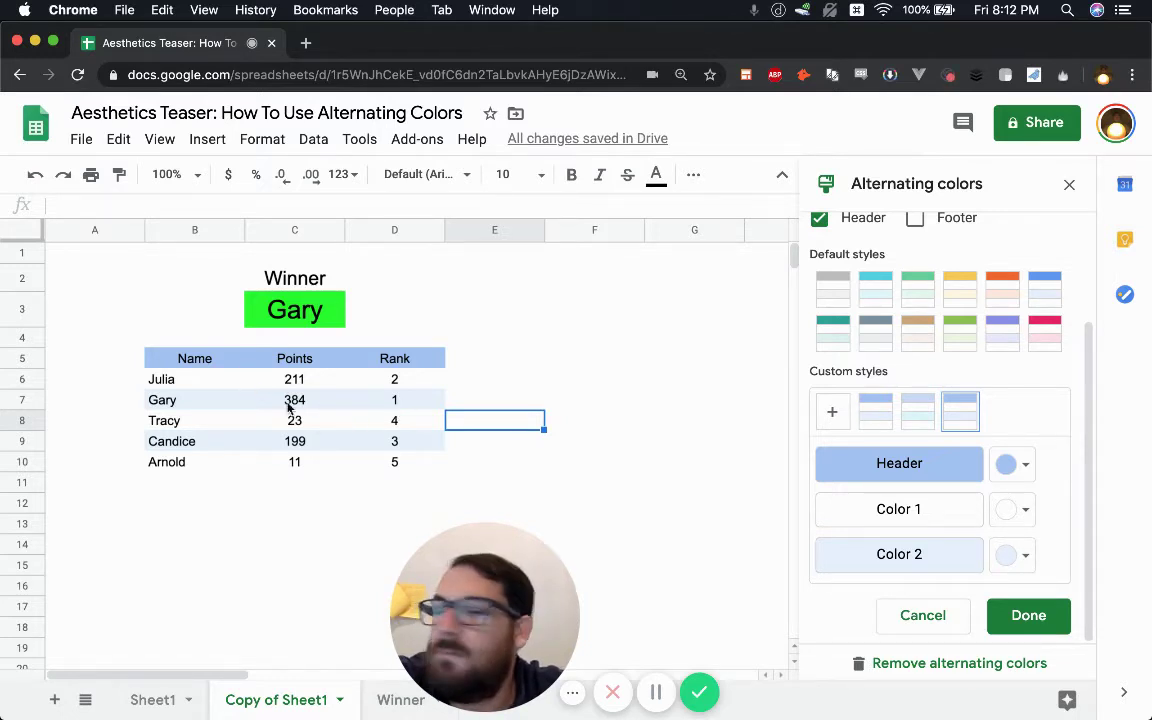
drag(194, 365, 422, 465)
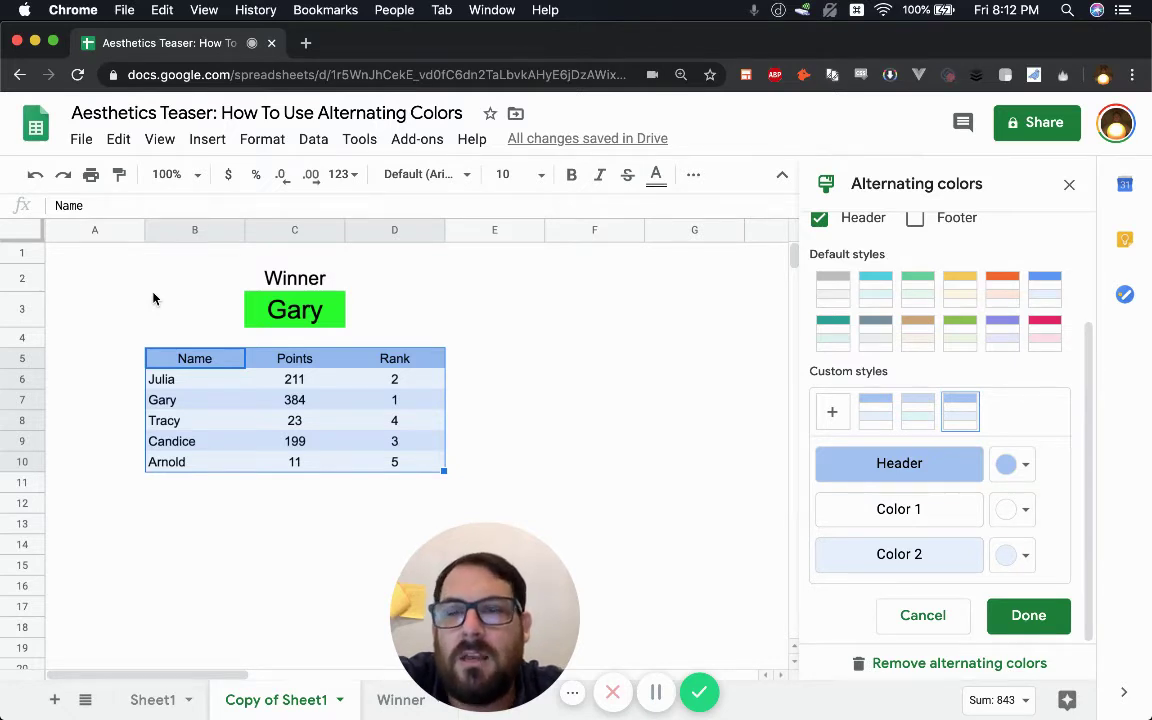
- Close the Alternating colors panel and make the table B5:D10 text dark grey
click(1050, 616)
drag(476, 546, 849, 515)
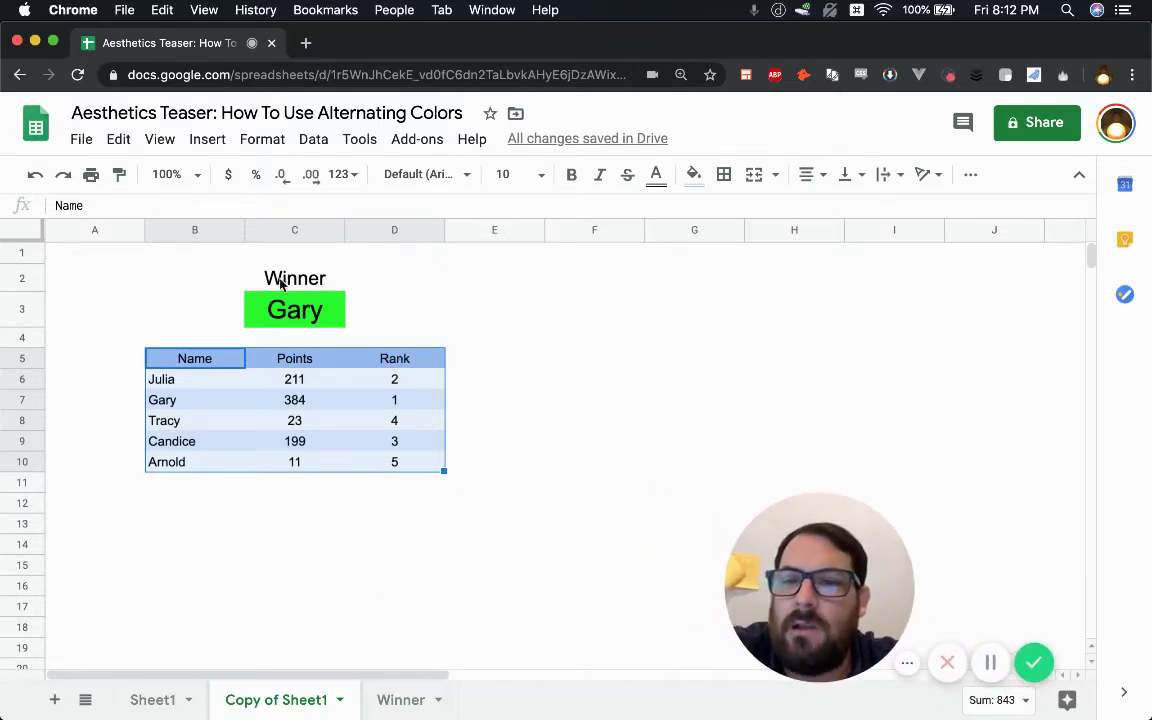
drag(268, 276, 292, 310)
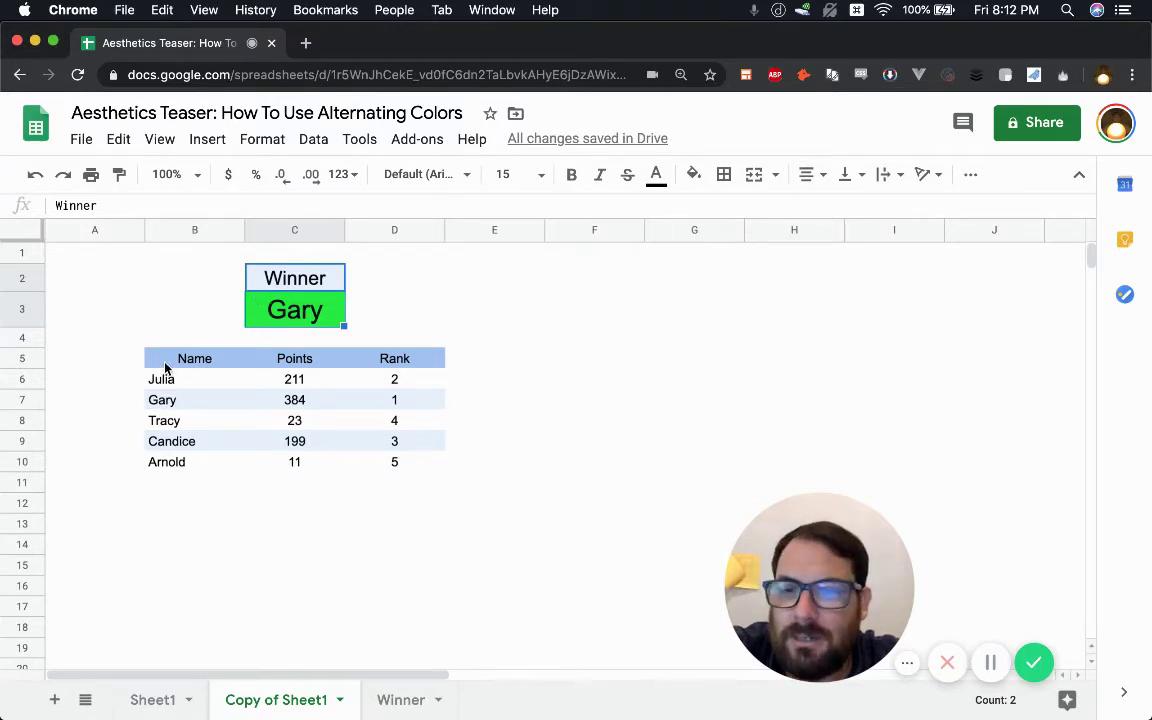
drag(166, 368, 415, 473)
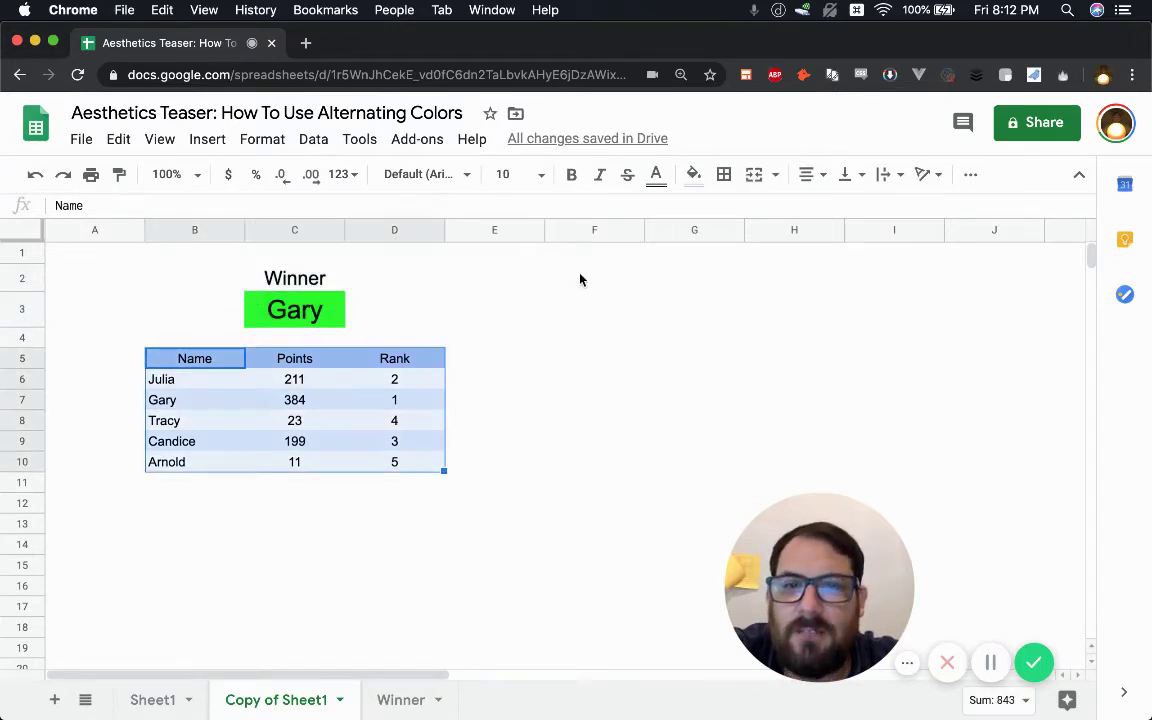
click(656, 177)
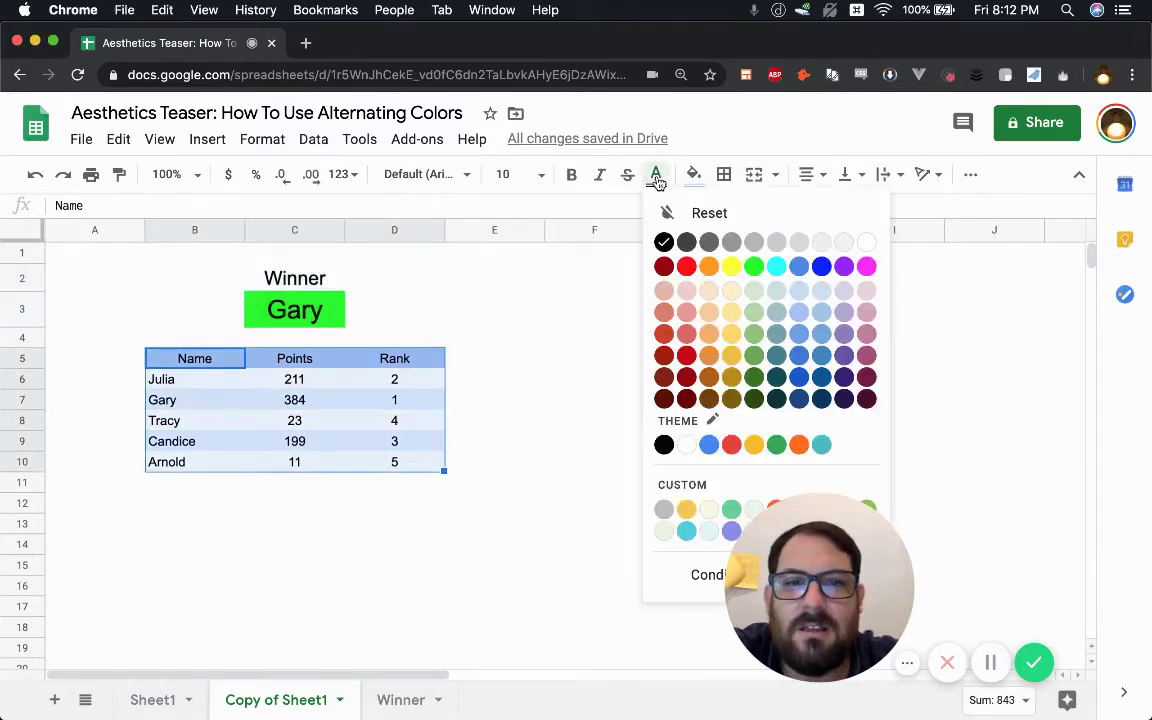
click(733, 244)
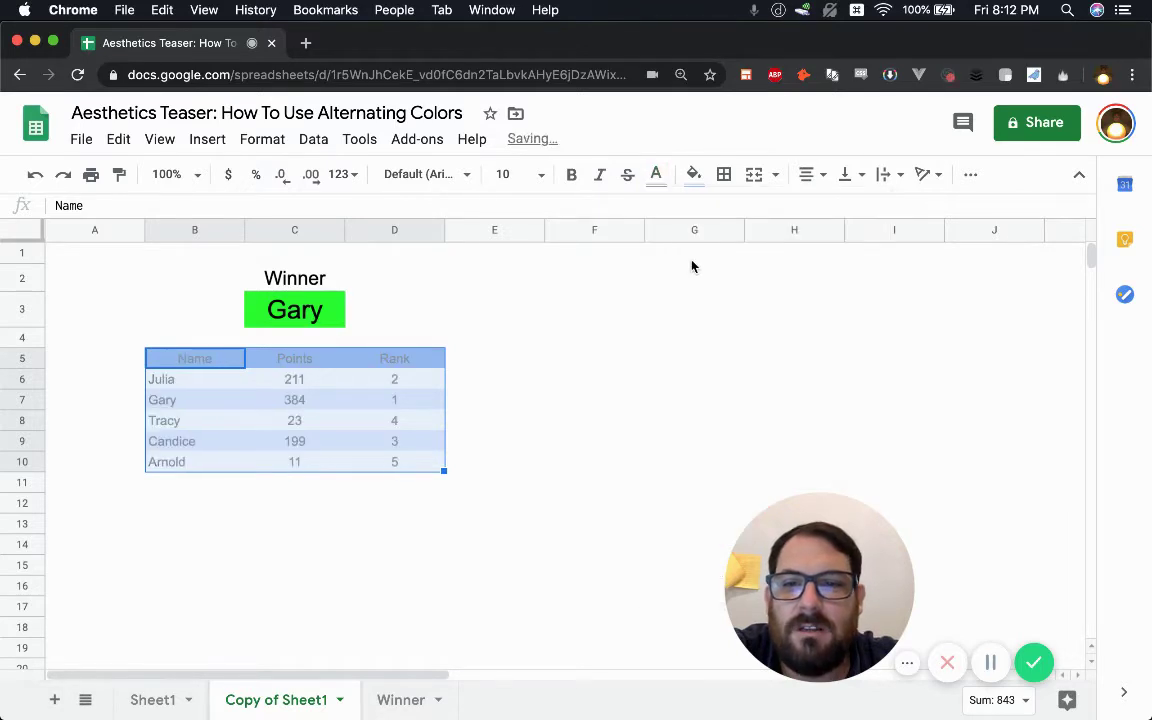
click(656, 176)
click(708, 243)
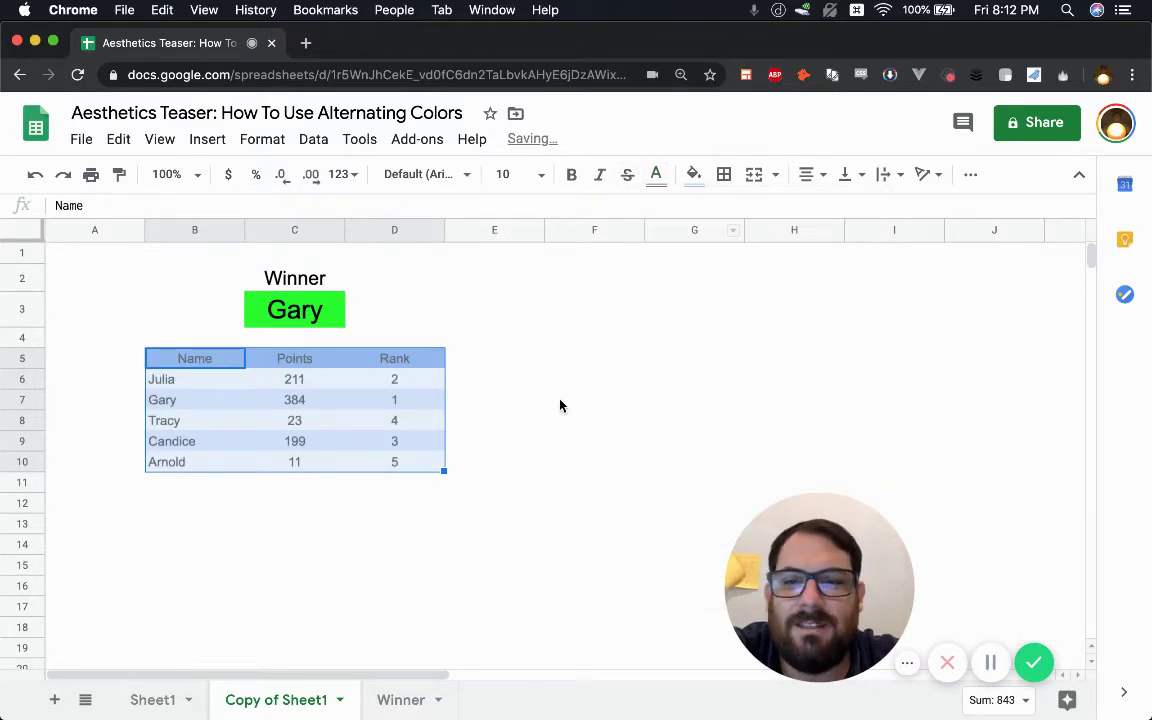
click(550, 400)
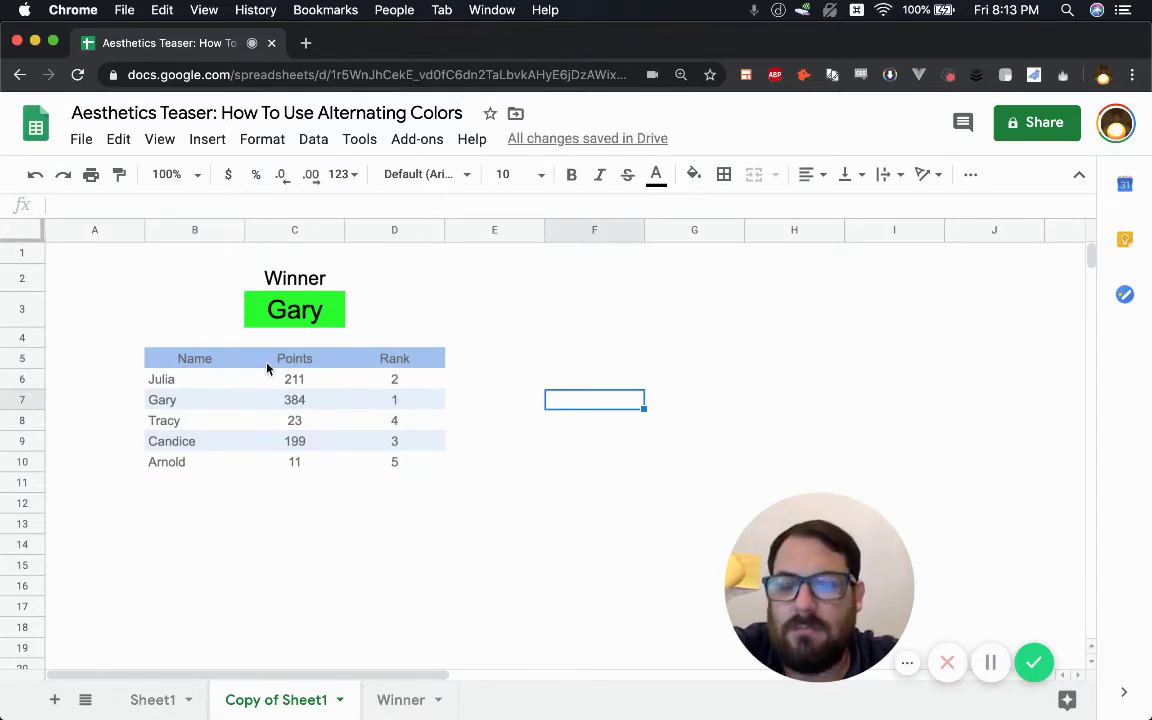
click(293, 361)
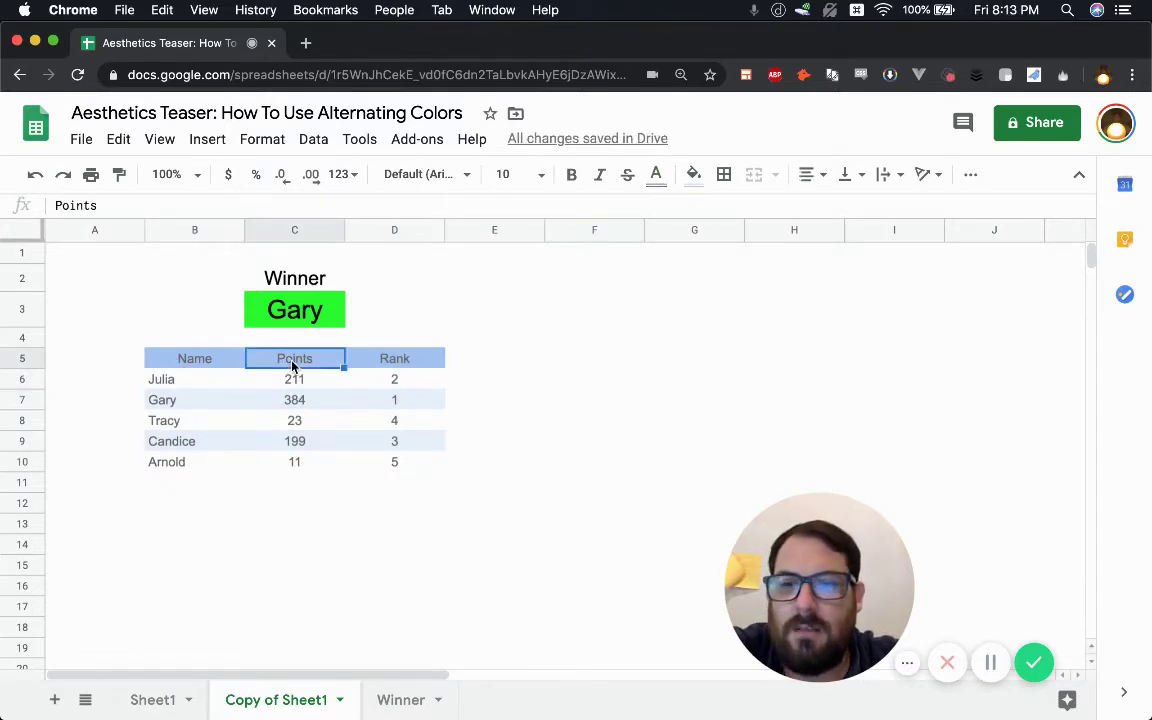
click(503, 366)
- Colour the Winner label and Gary dark grey, then check Julia's =rank(C6,C$6:C$10,0) formula
drag(285, 280, 293, 330)
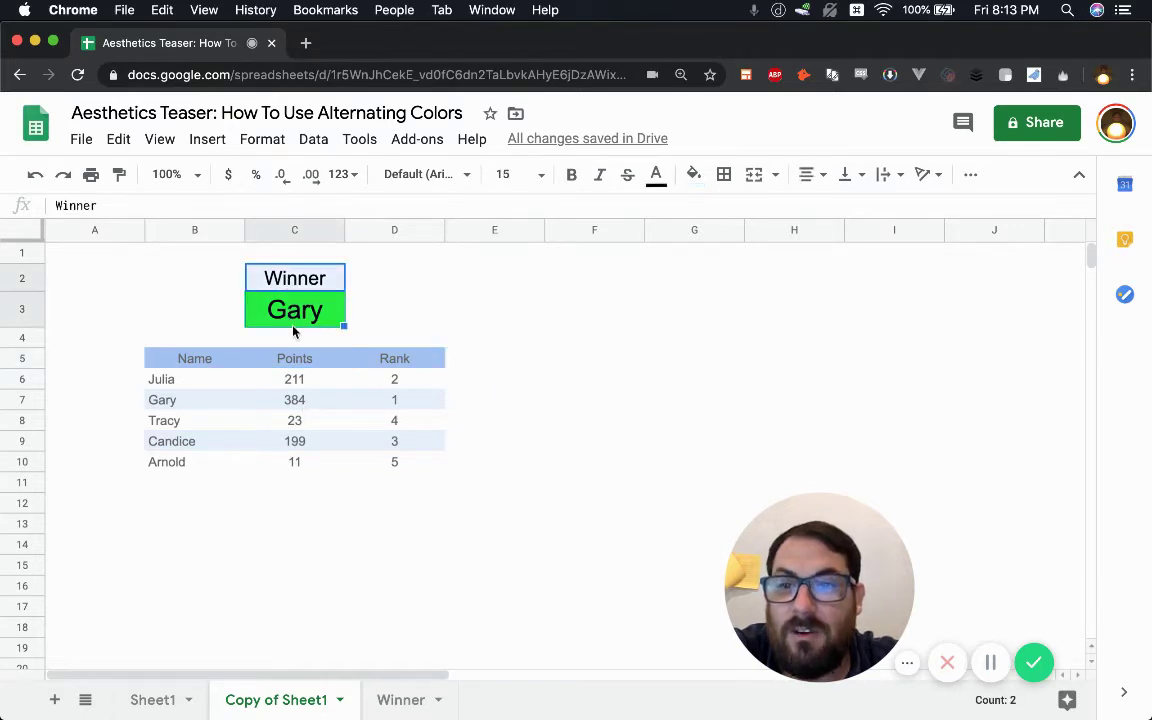
click(323, 288)
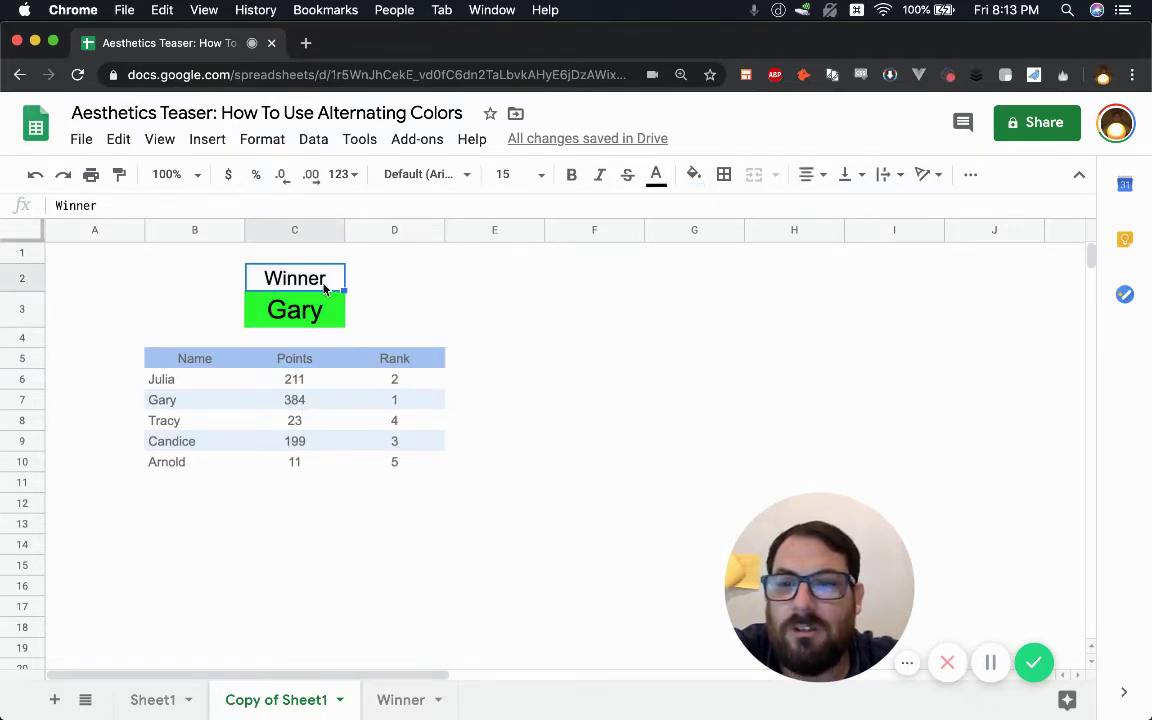
click(656, 175)
click(683, 240)
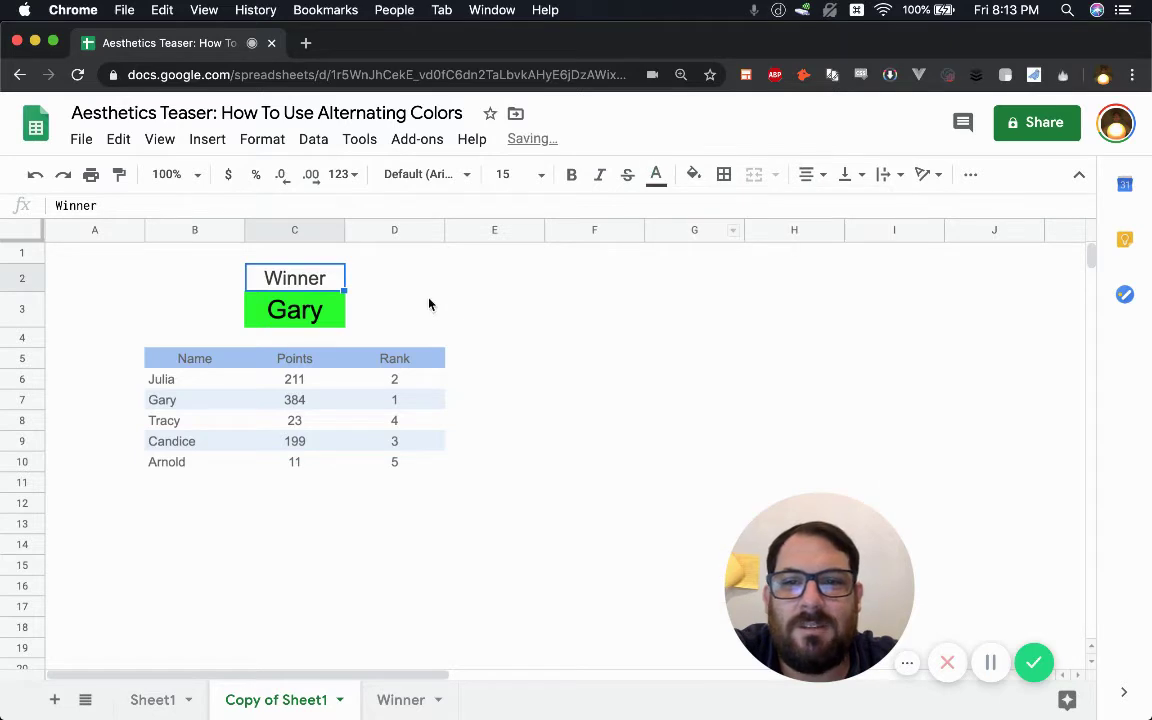
click(282, 296)
click(656, 175)
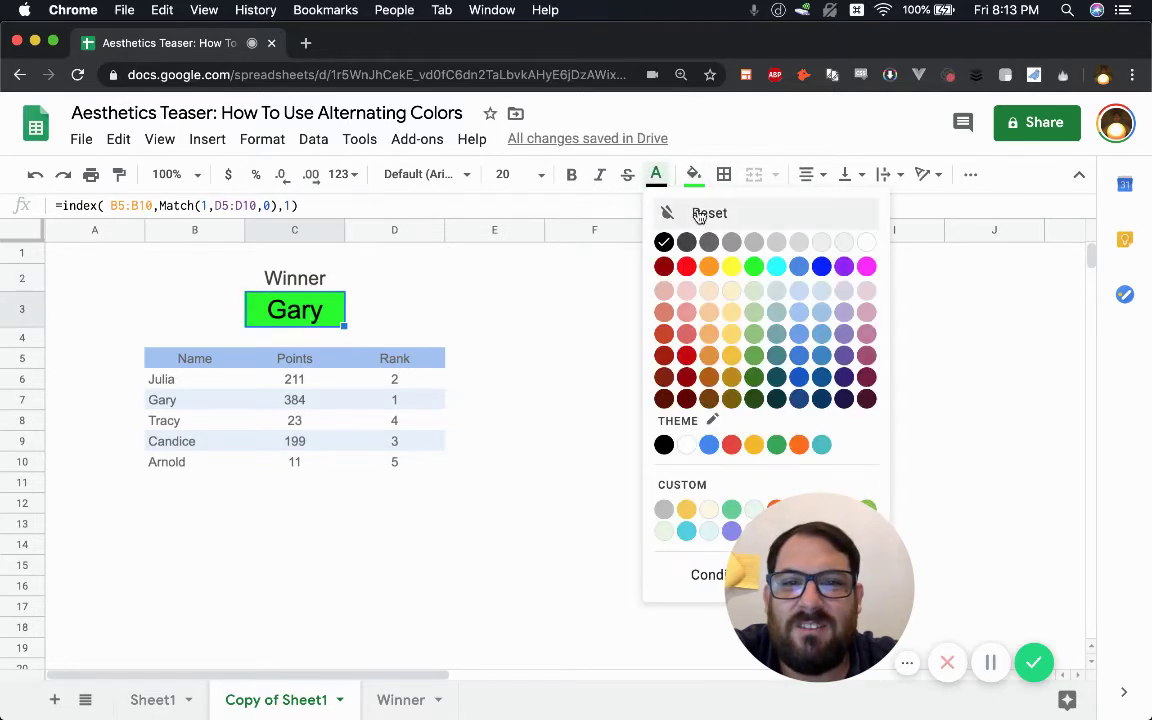
click(688, 241)
click(532, 303)
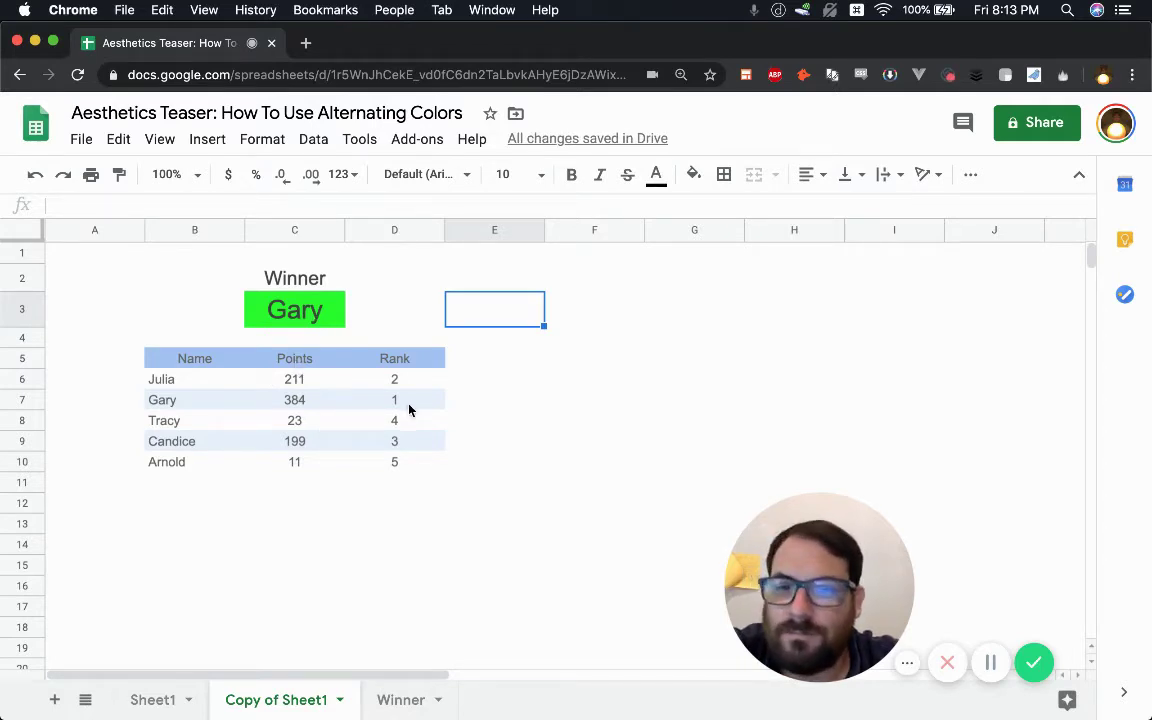
click(198, 384)
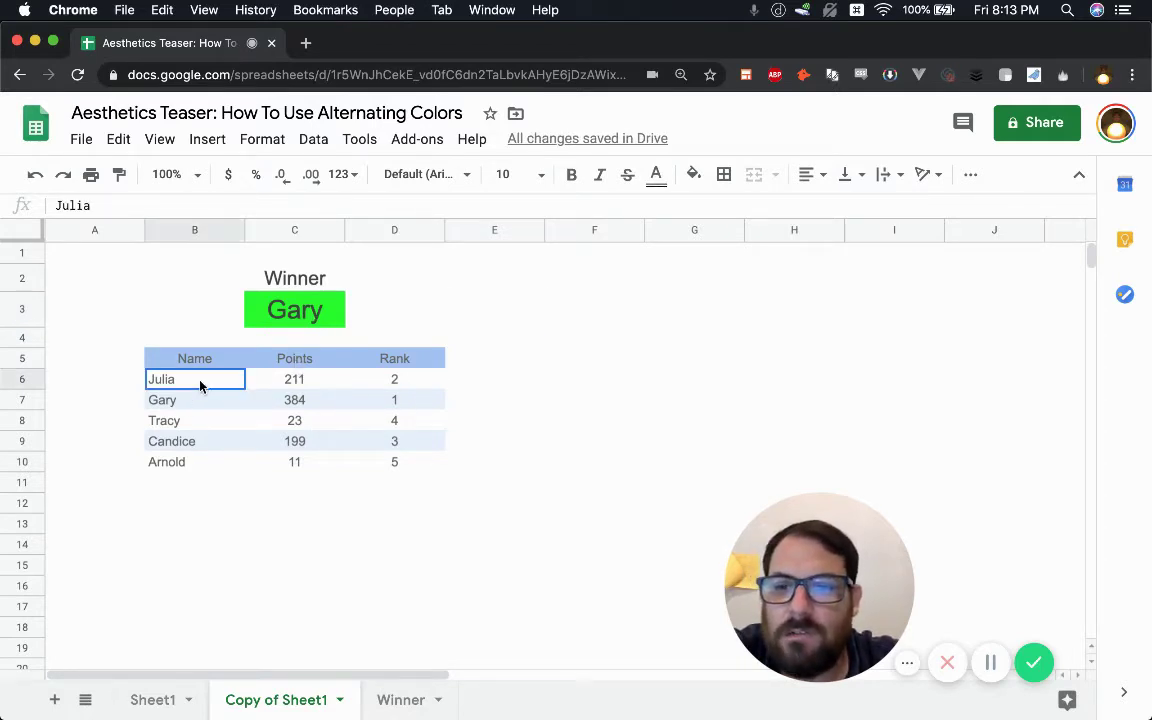
click(411, 383)
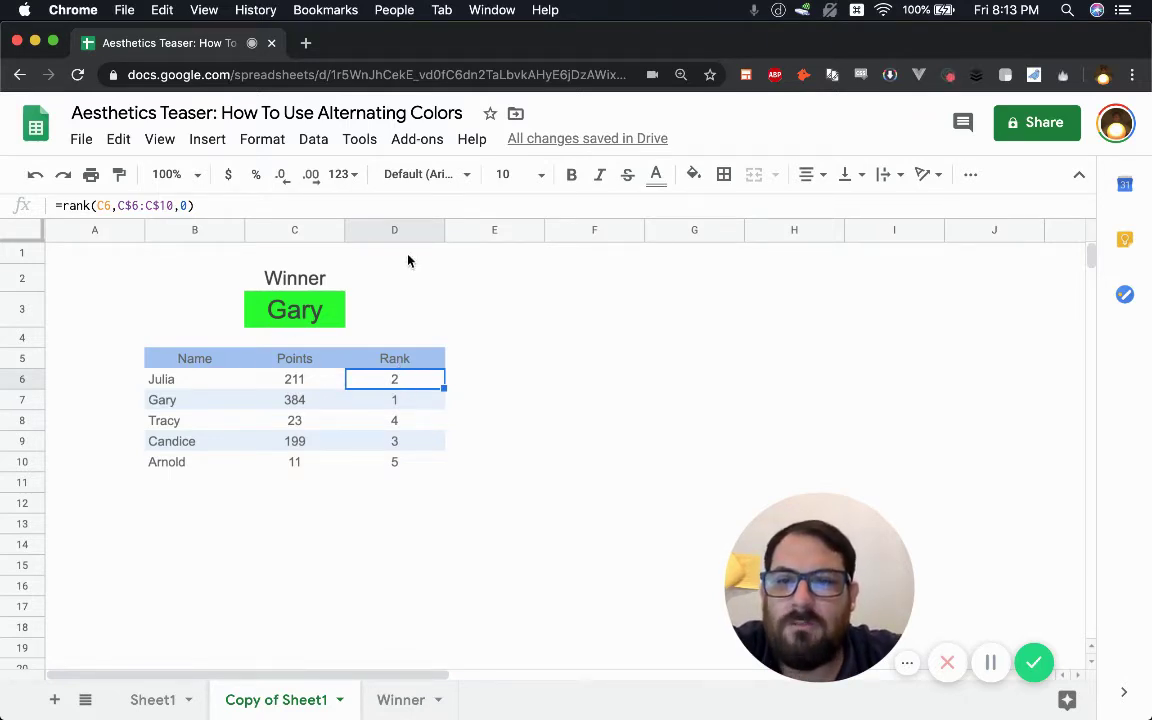
click(72, 252)
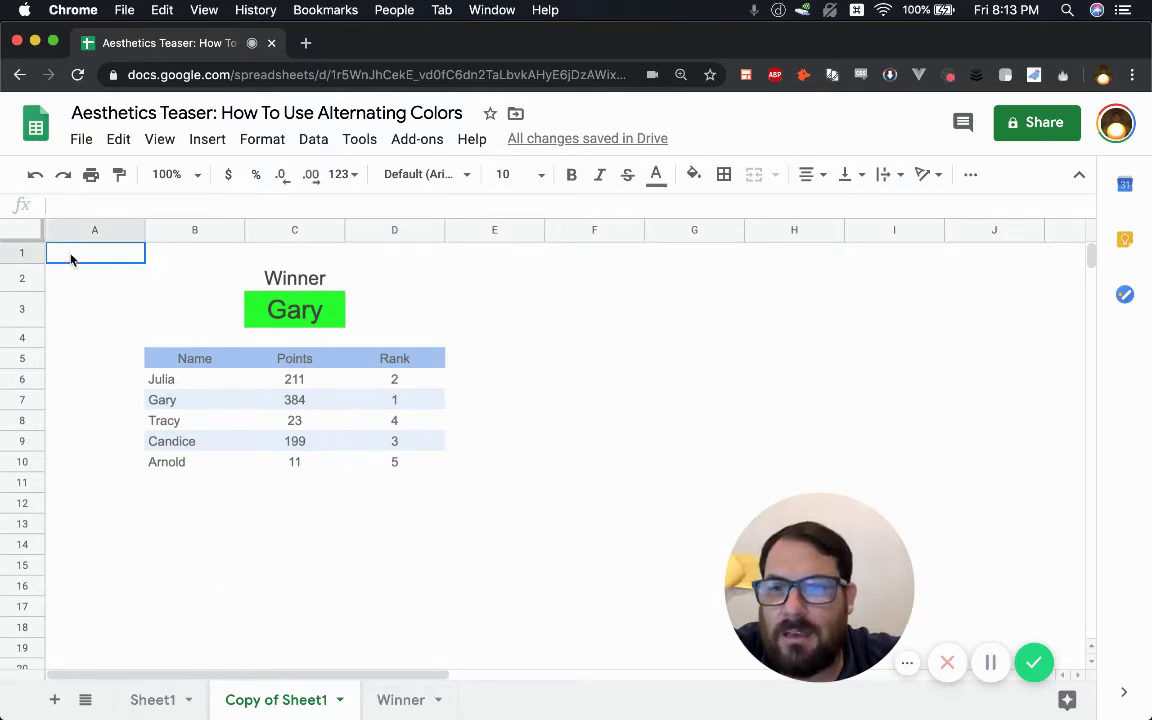
click(160, 699)
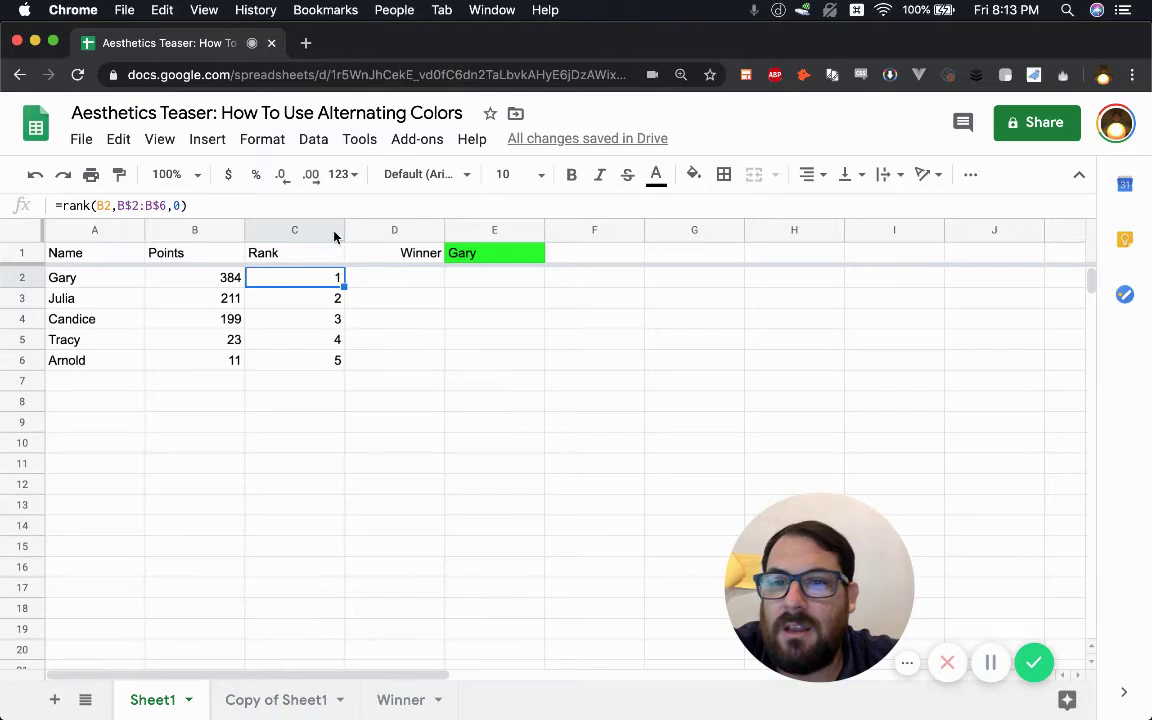
right_click(331, 233)
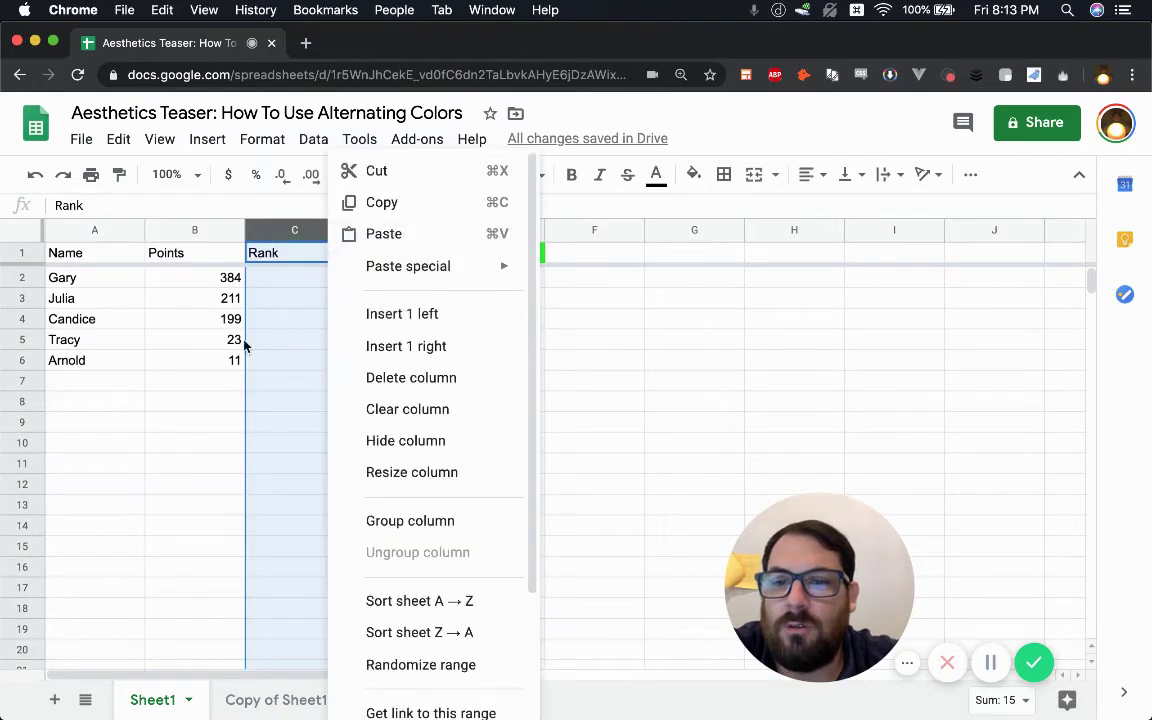
click(85, 320)
click(22, 339)
click(24, 327)
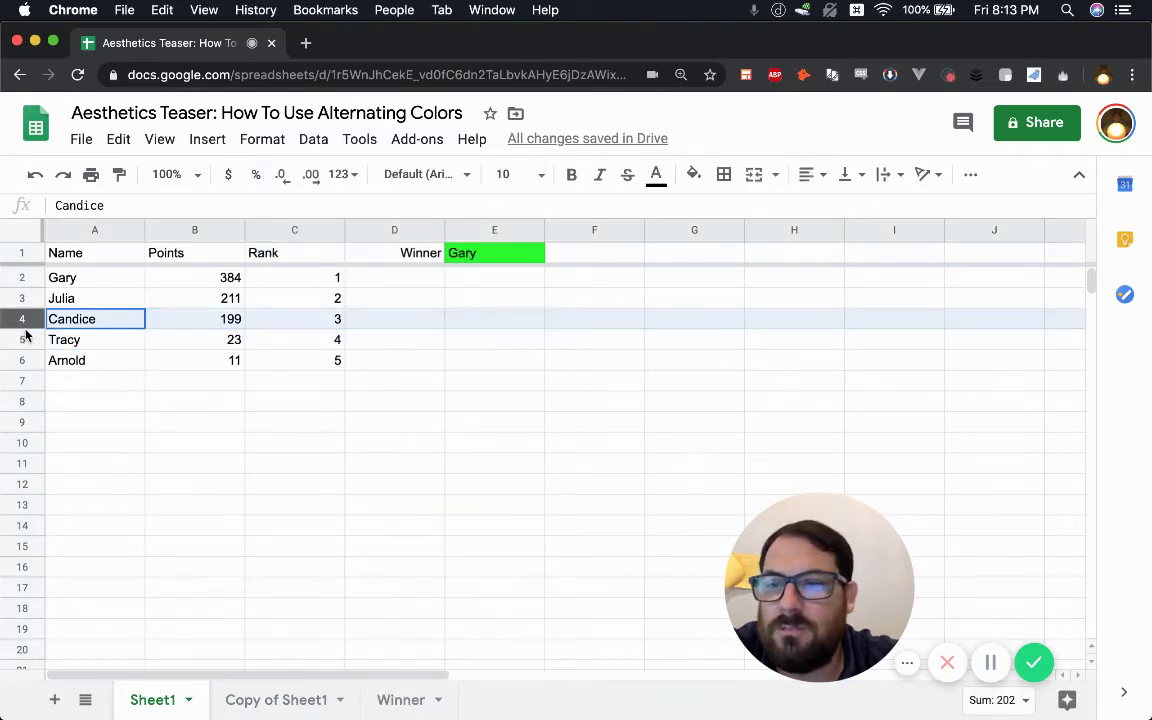
drag(22, 337, 233, 318)
drag(302, 328, 301, 327)
click(301, 322)
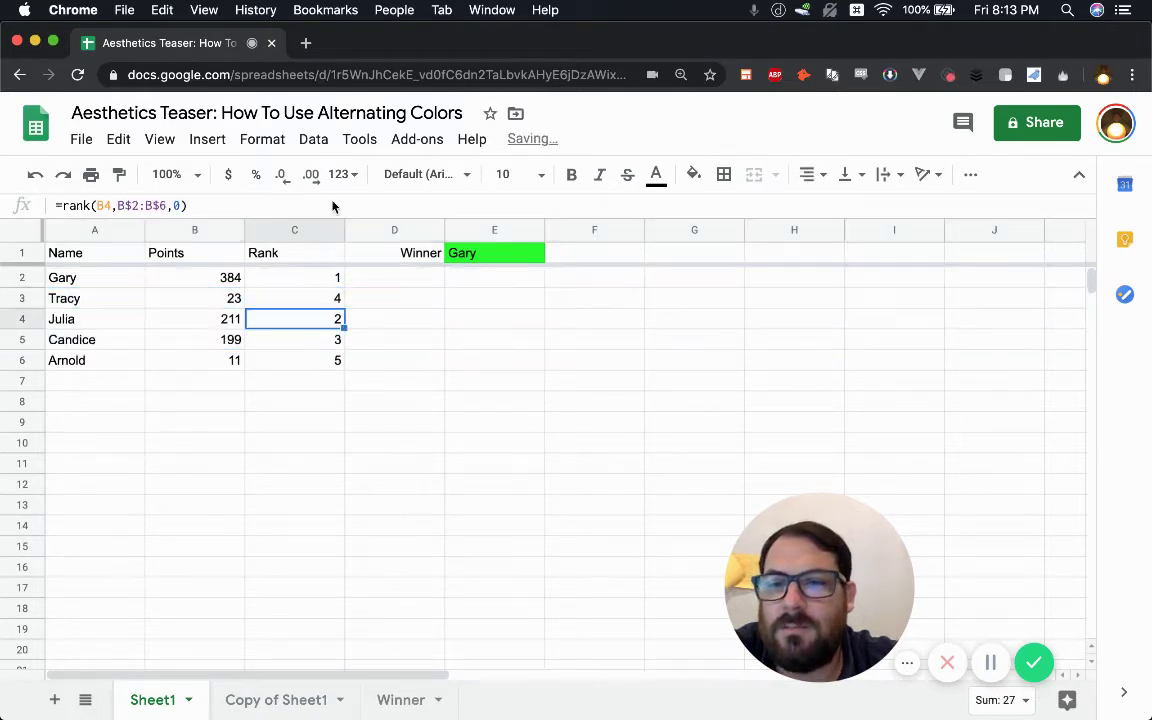
click(336, 232)
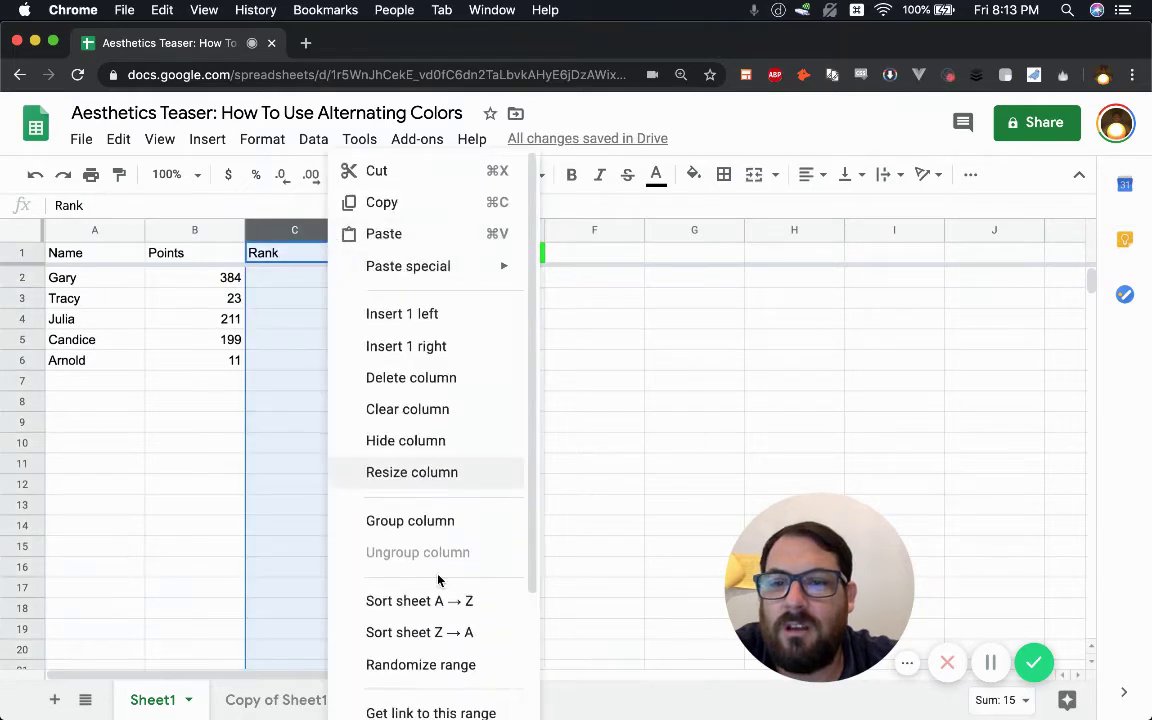
click(442, 609)
click(279, 286)
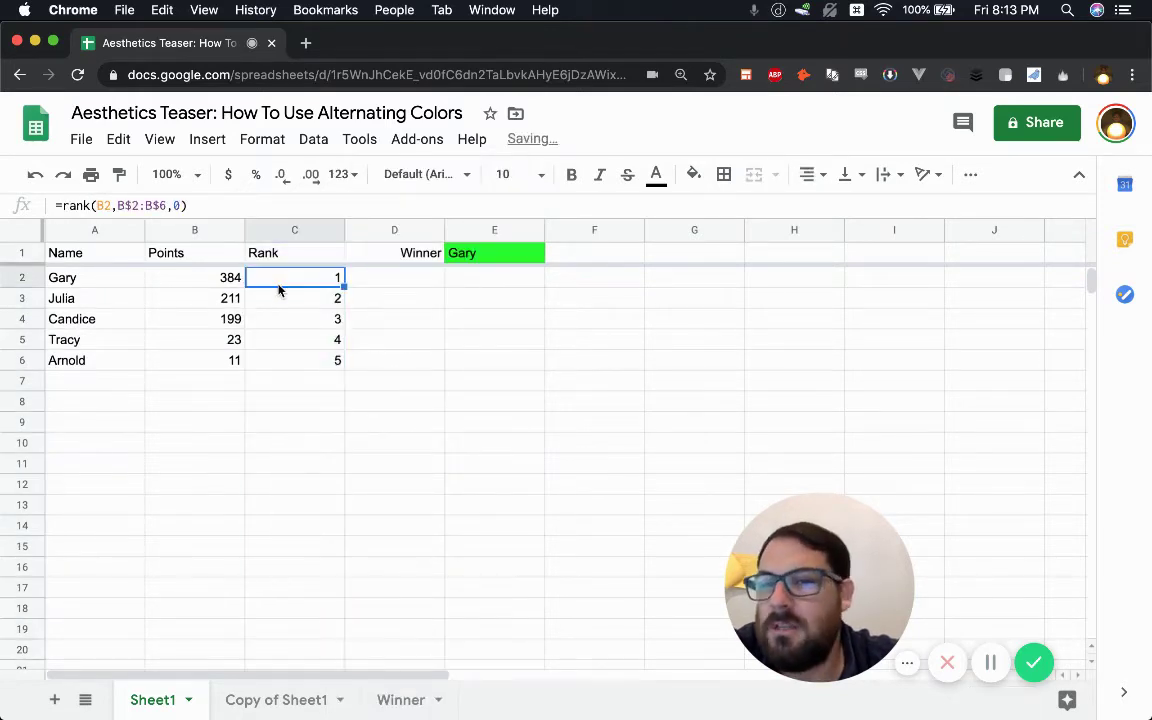
click(286, 704)
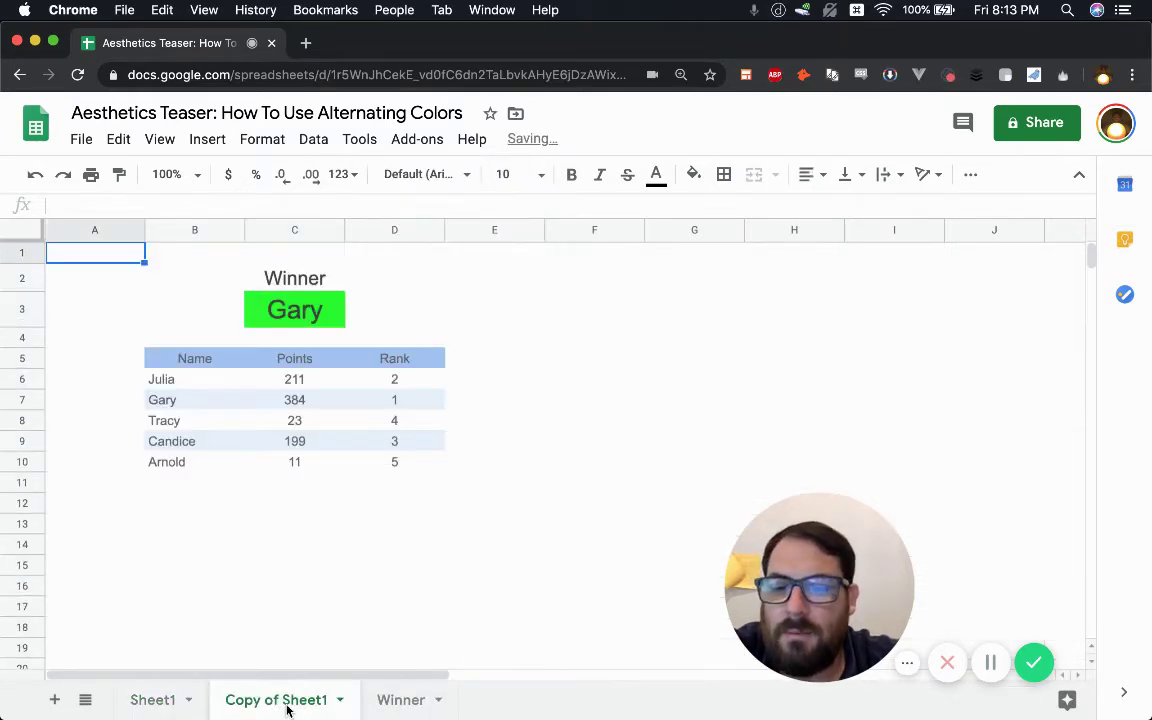
- Sort B6:D10 A→Z on the Rank column, ordering Gary, Julia, Candice, Tracy, Arnold as ranks 1–5
click(399, 387)
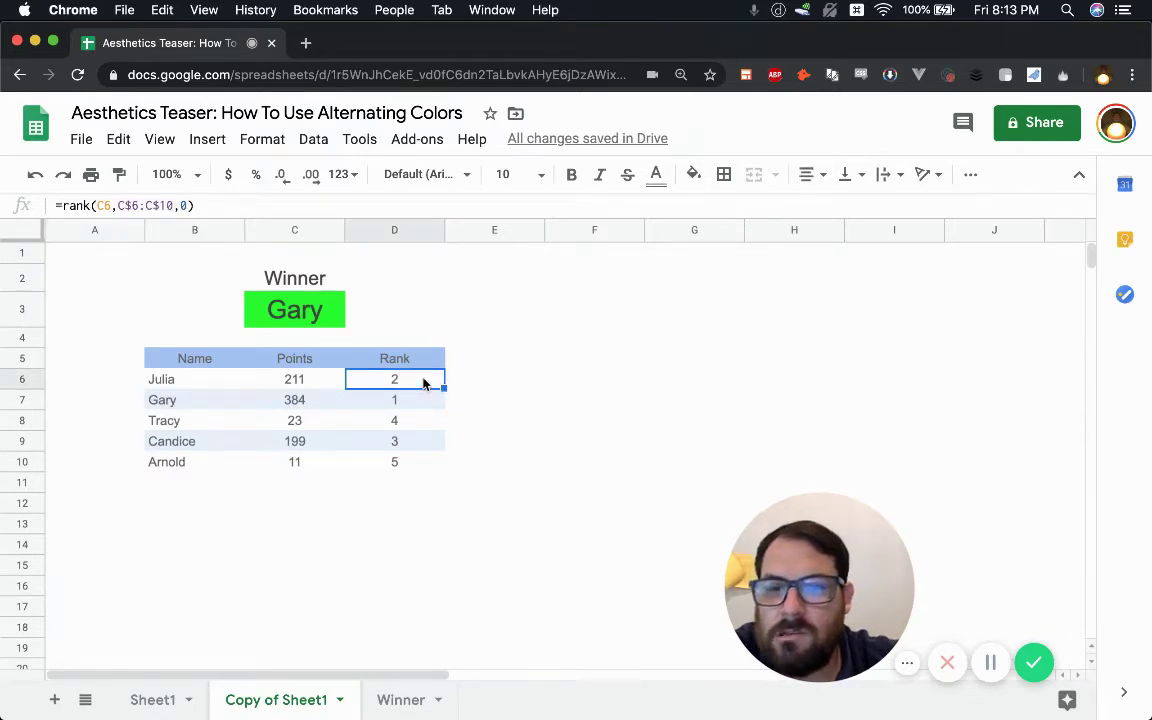
shift+click(190, 465)
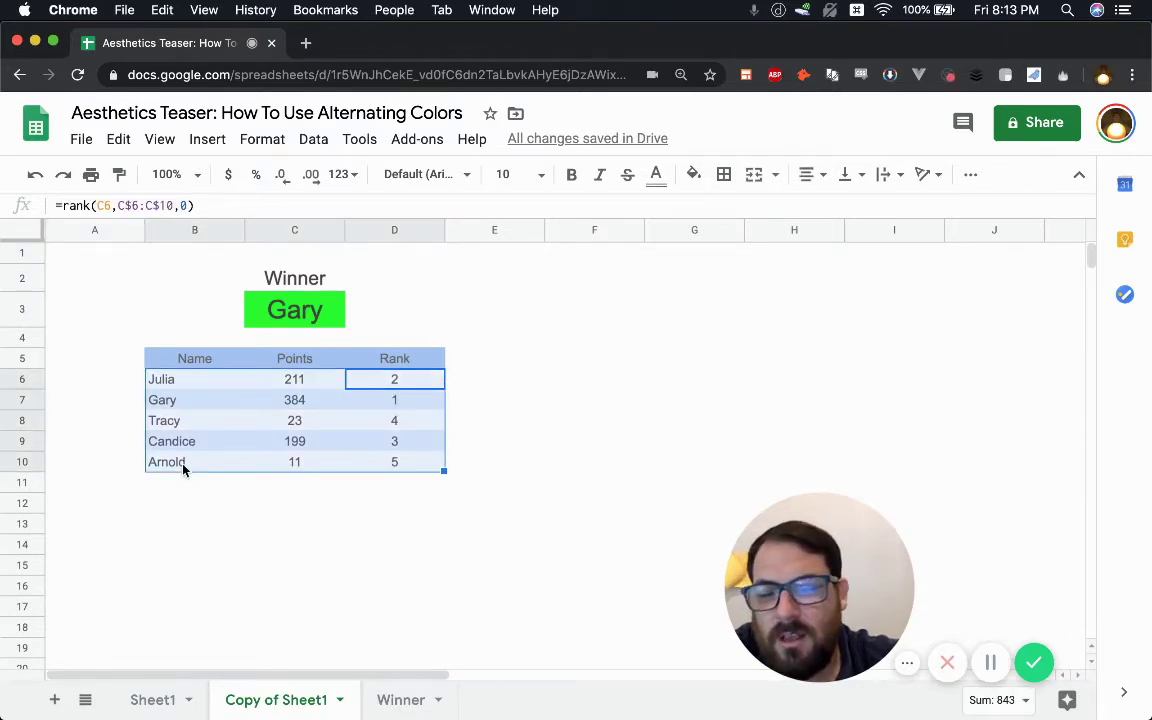
click(390, 378)
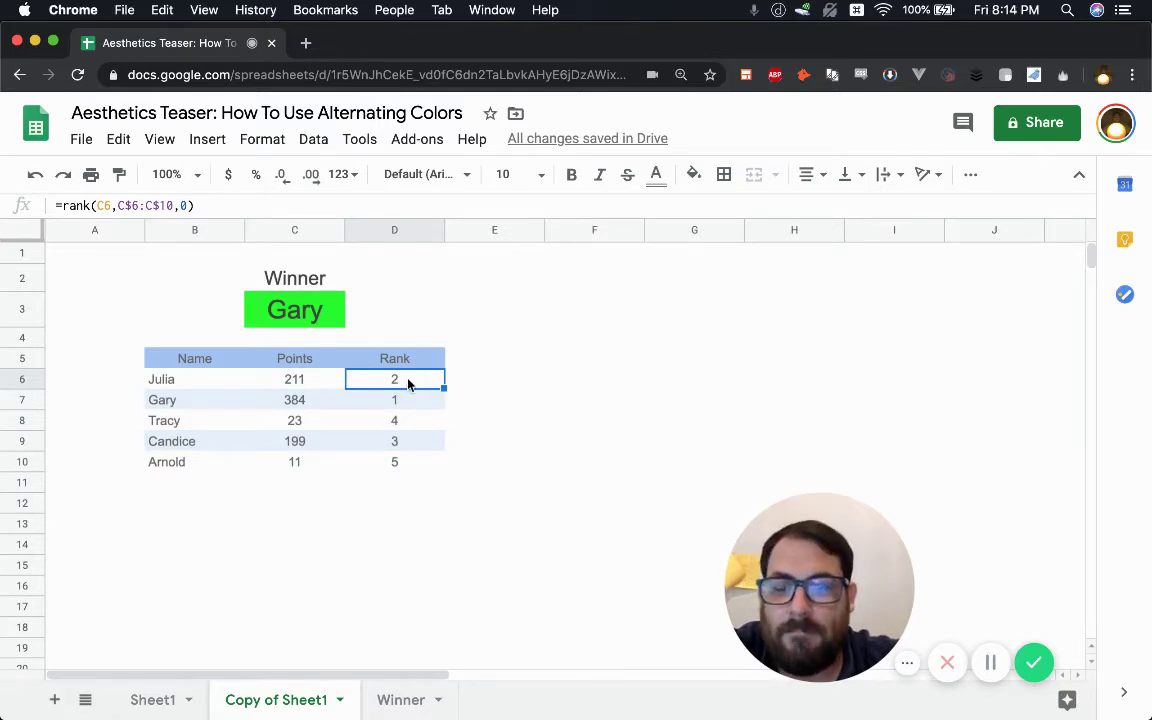
shift+click(185, 466)
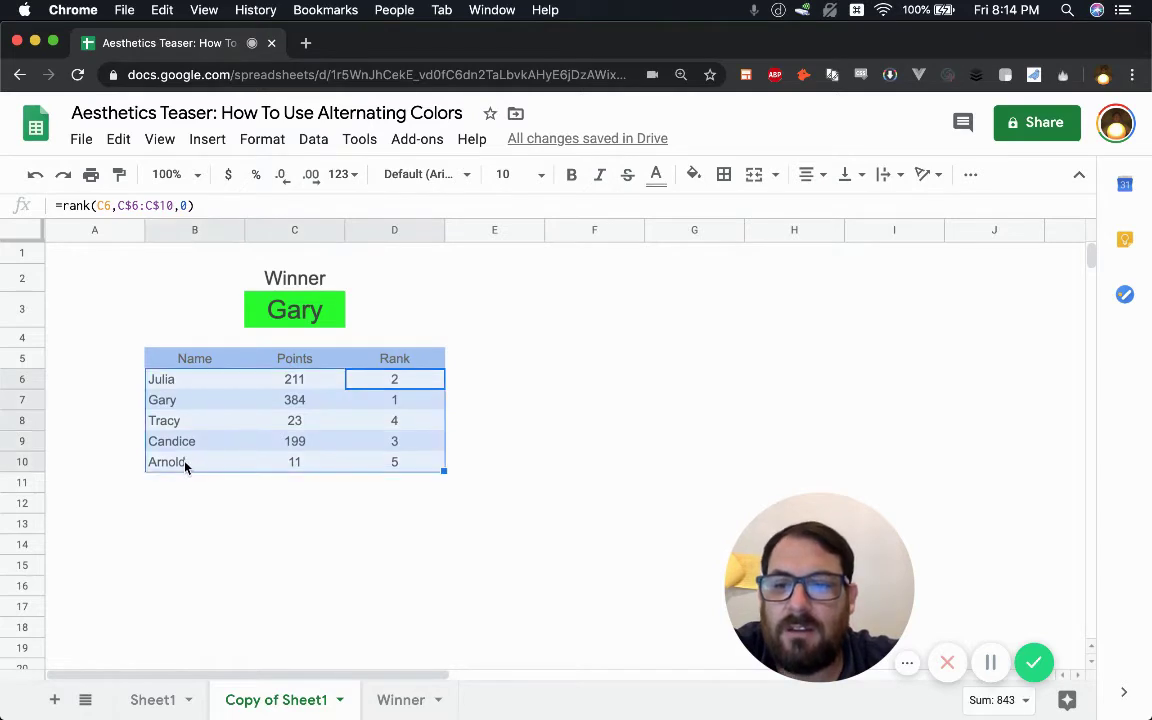
click(314, 140)
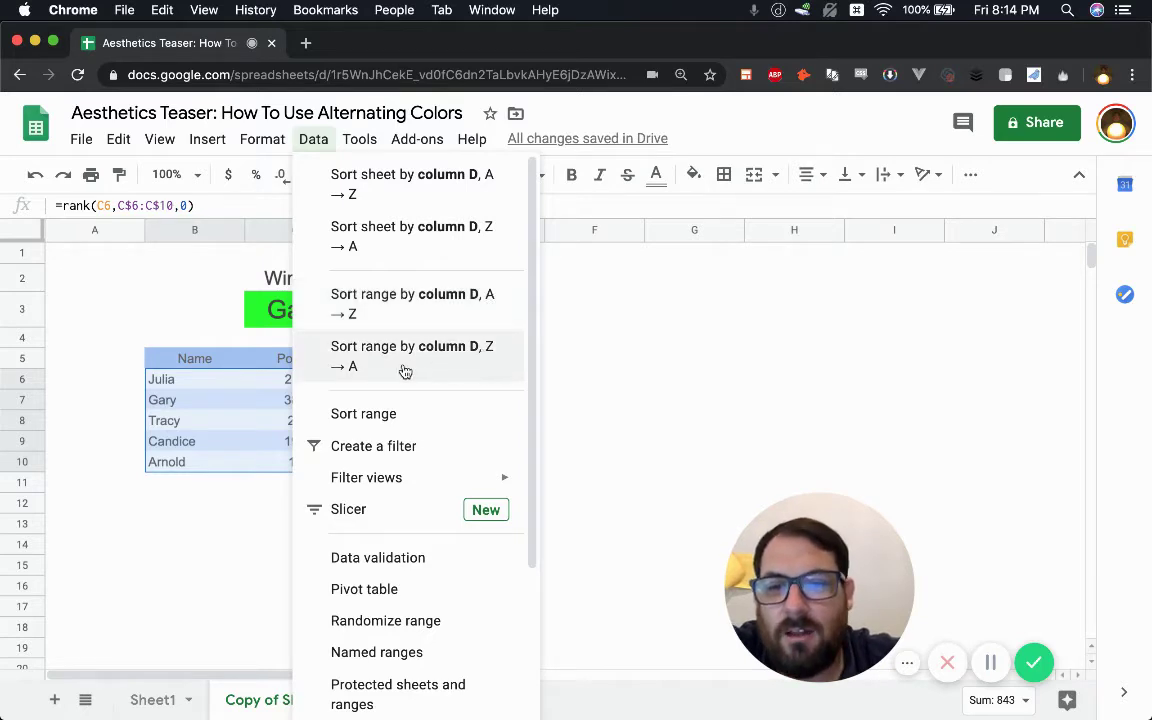
click(484, 302)
click(389, 443)
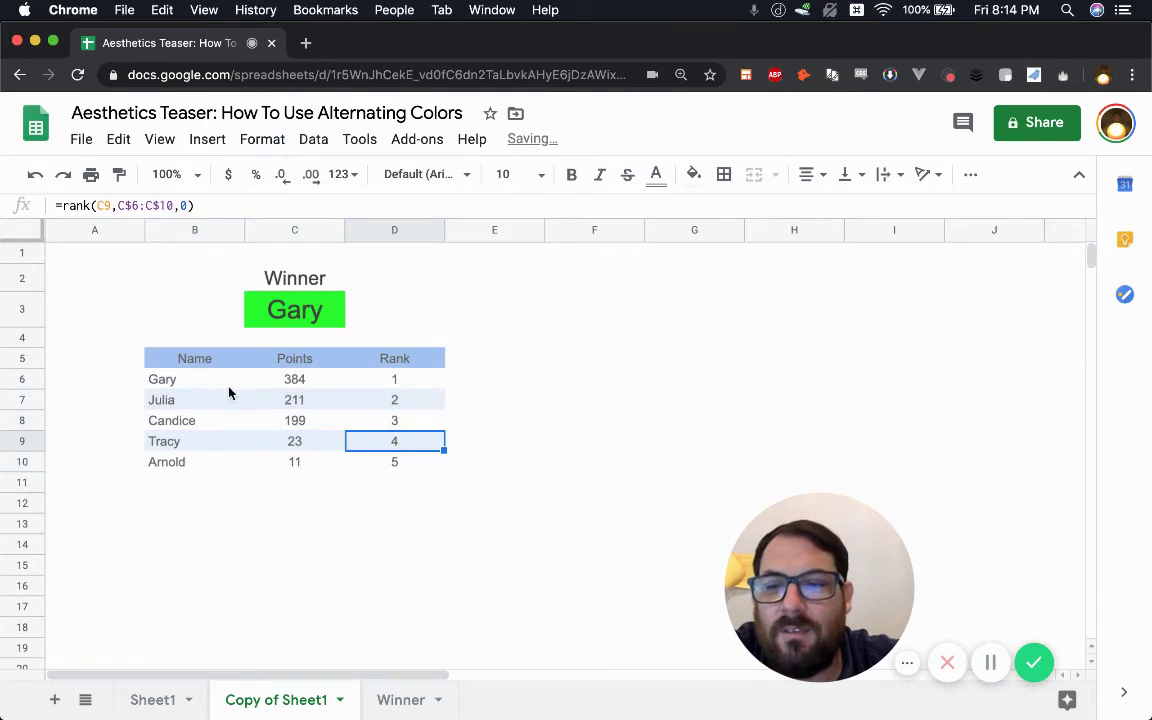
drag(224, 386, 409, 466)
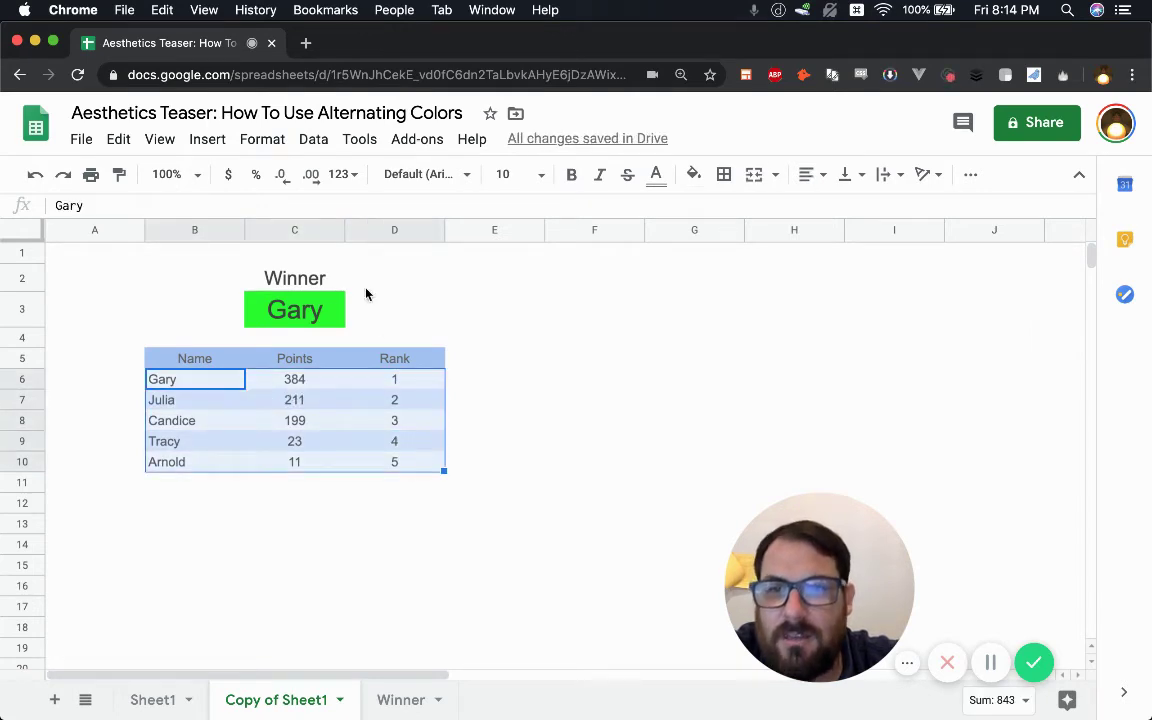
click(314, 139)
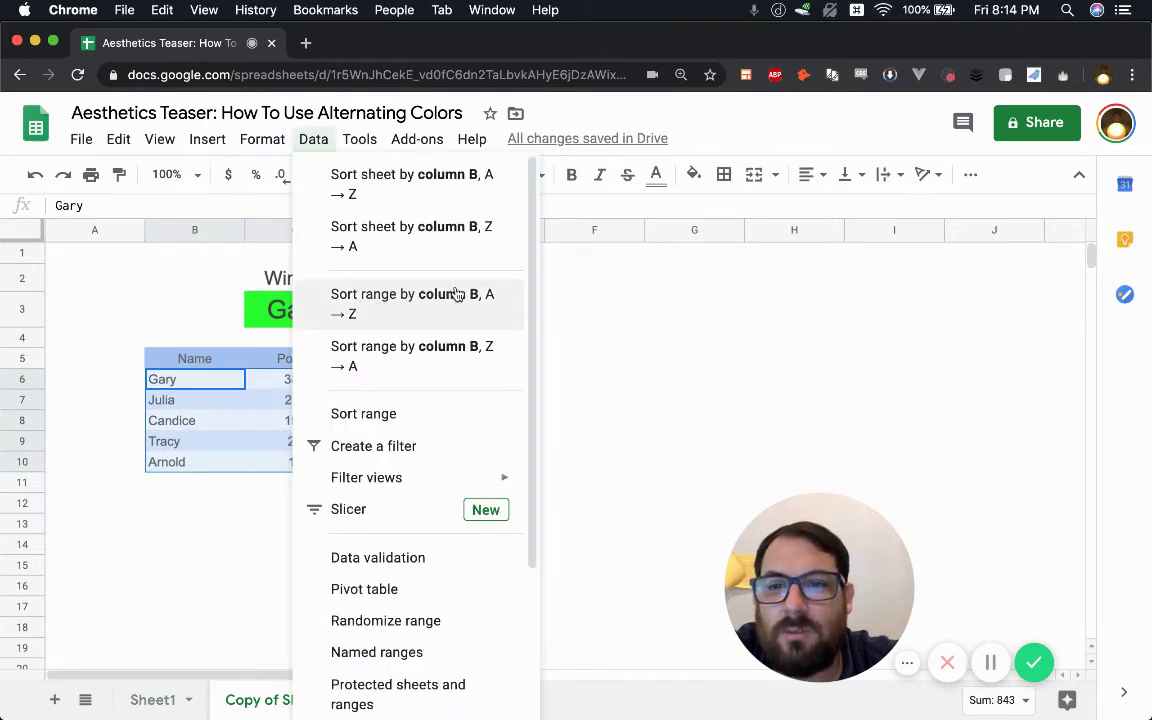
click(217, 408)
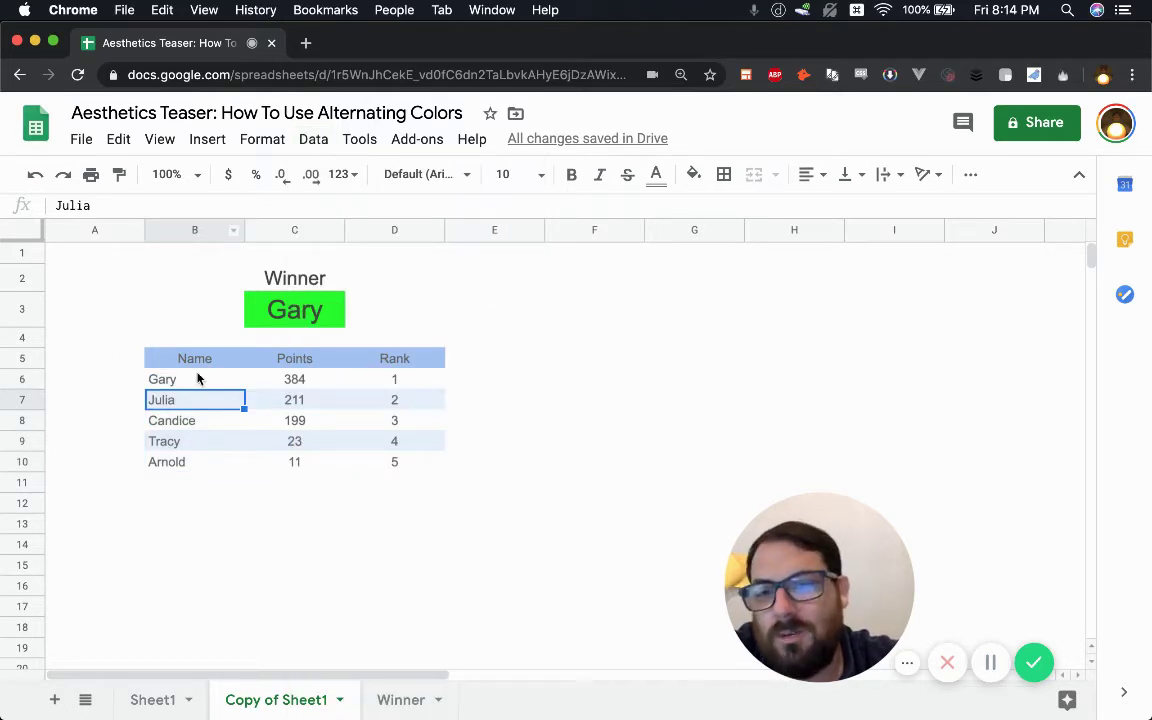
drag(195, 388, 422, 465)
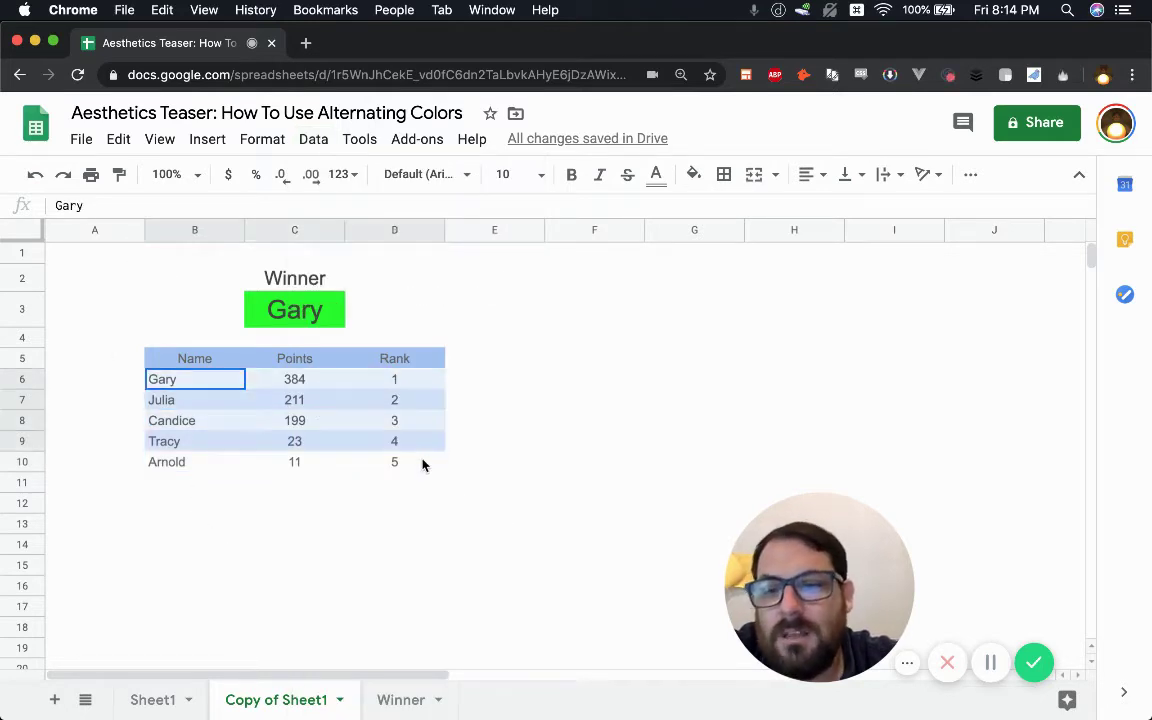
click(313, 139)
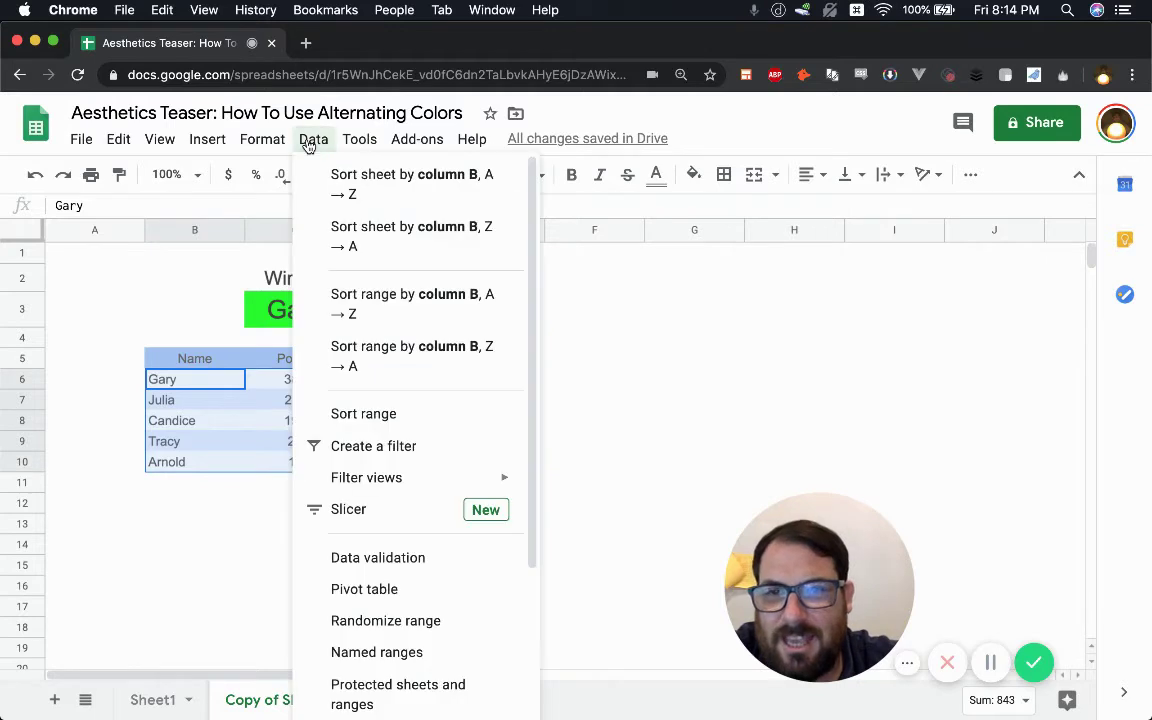
click(382, 298)
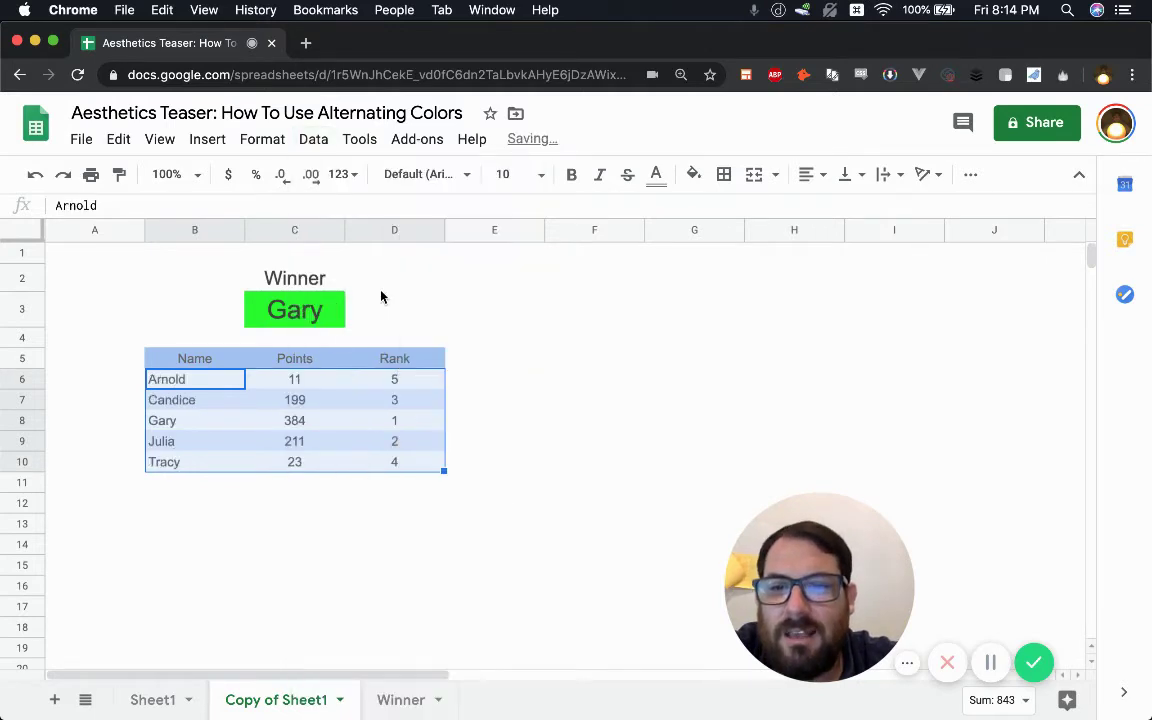
click(232, 460)
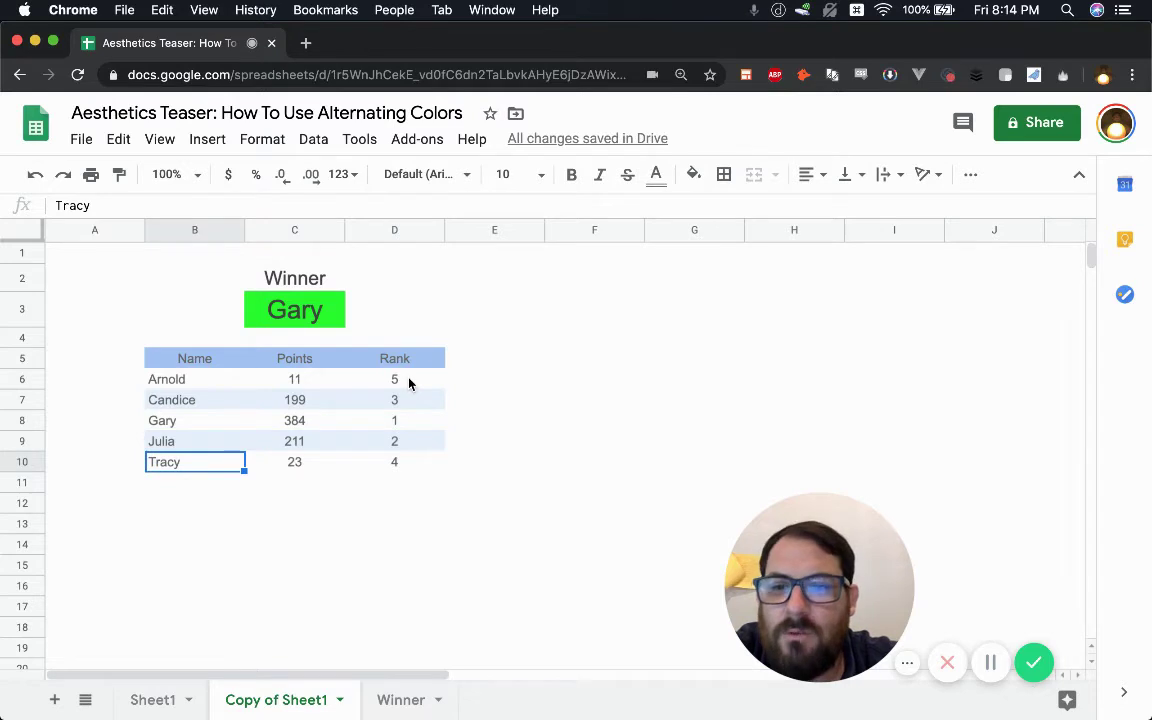
drag(408, 384, 200, 468)
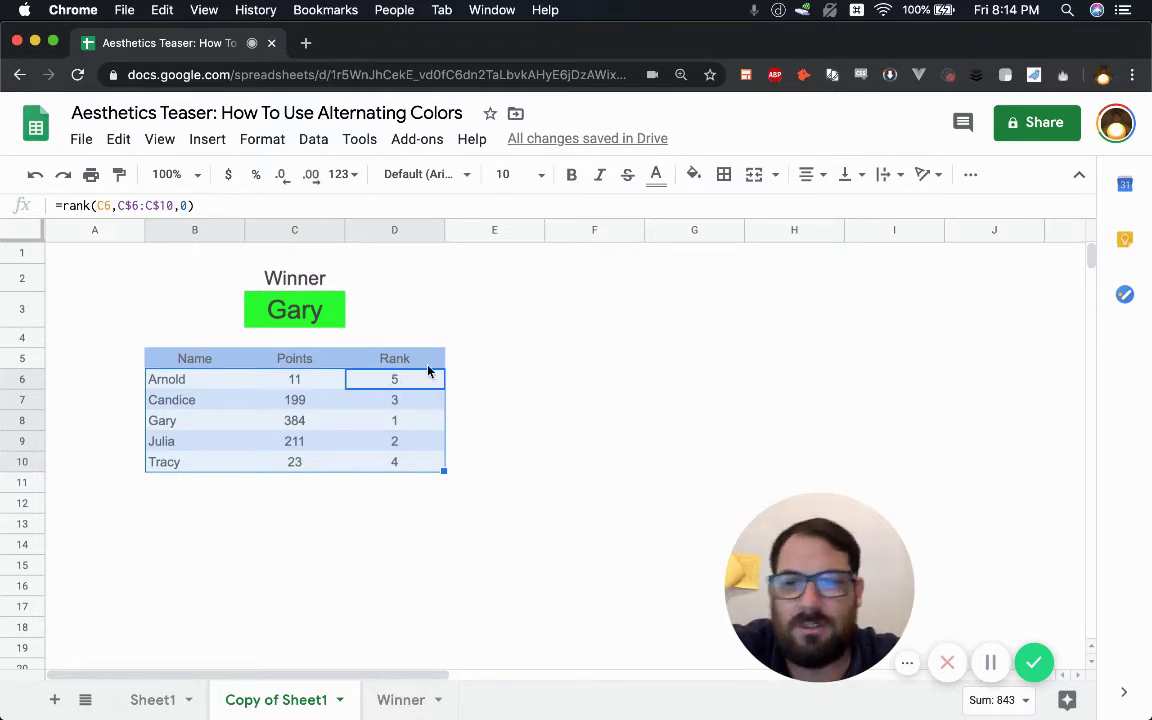
click(319, 143)
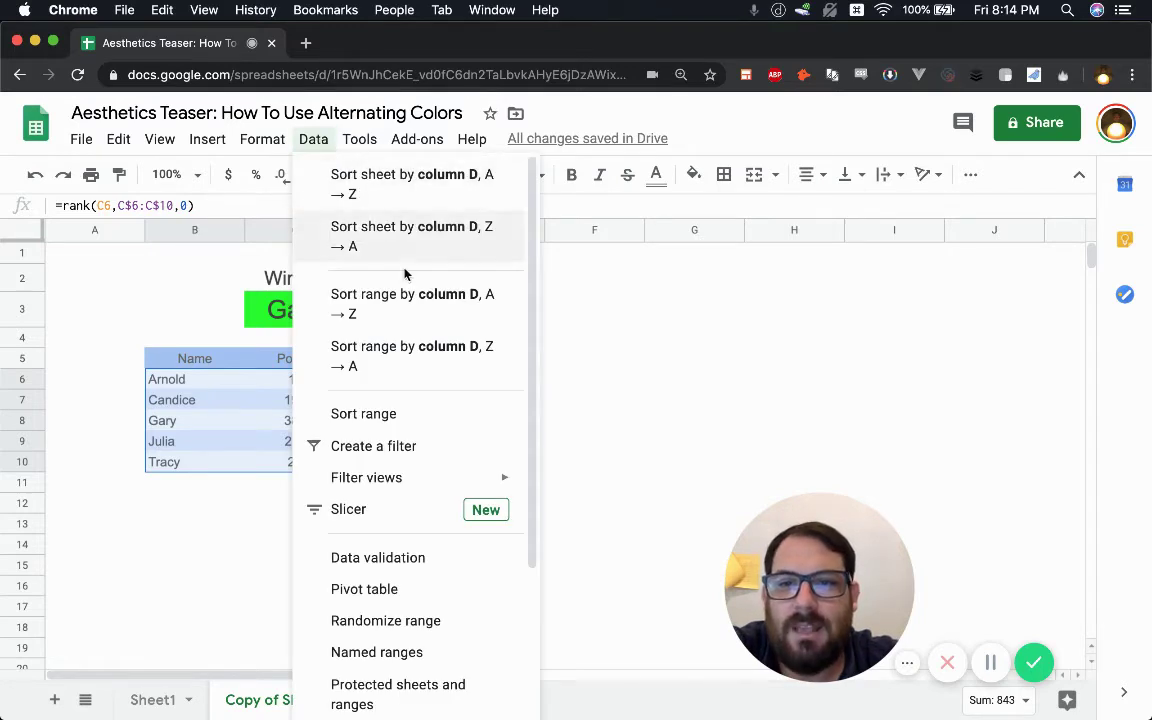
click(458, 319)
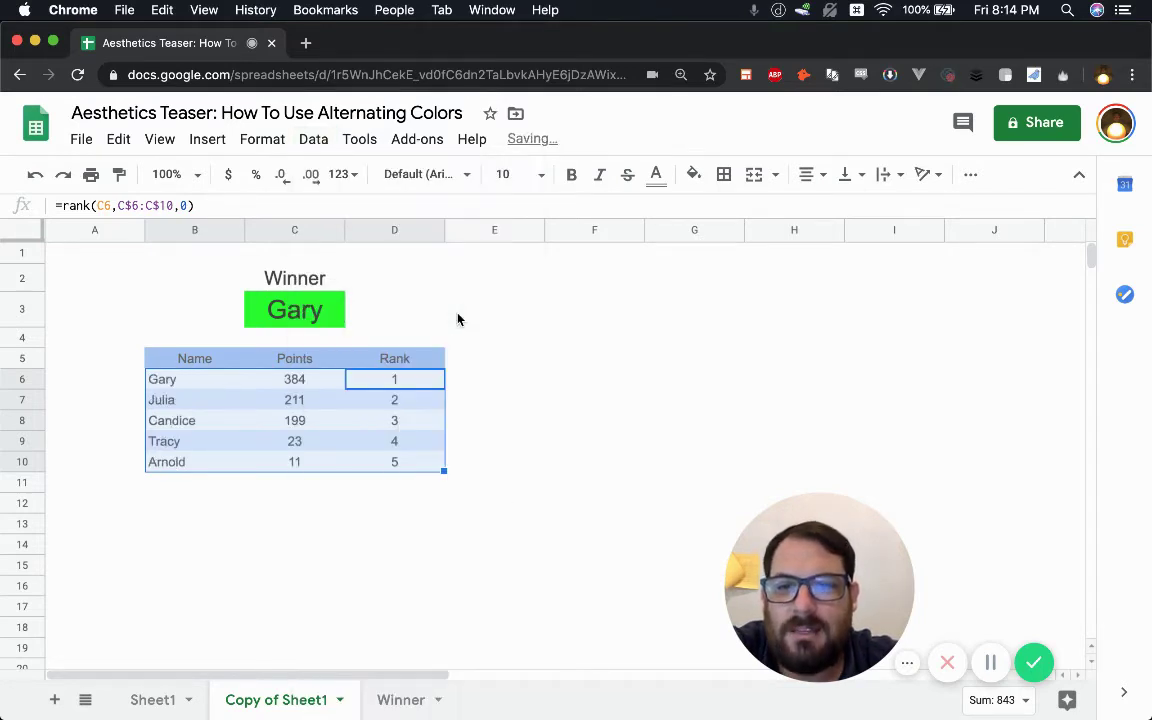
click(419, 404)
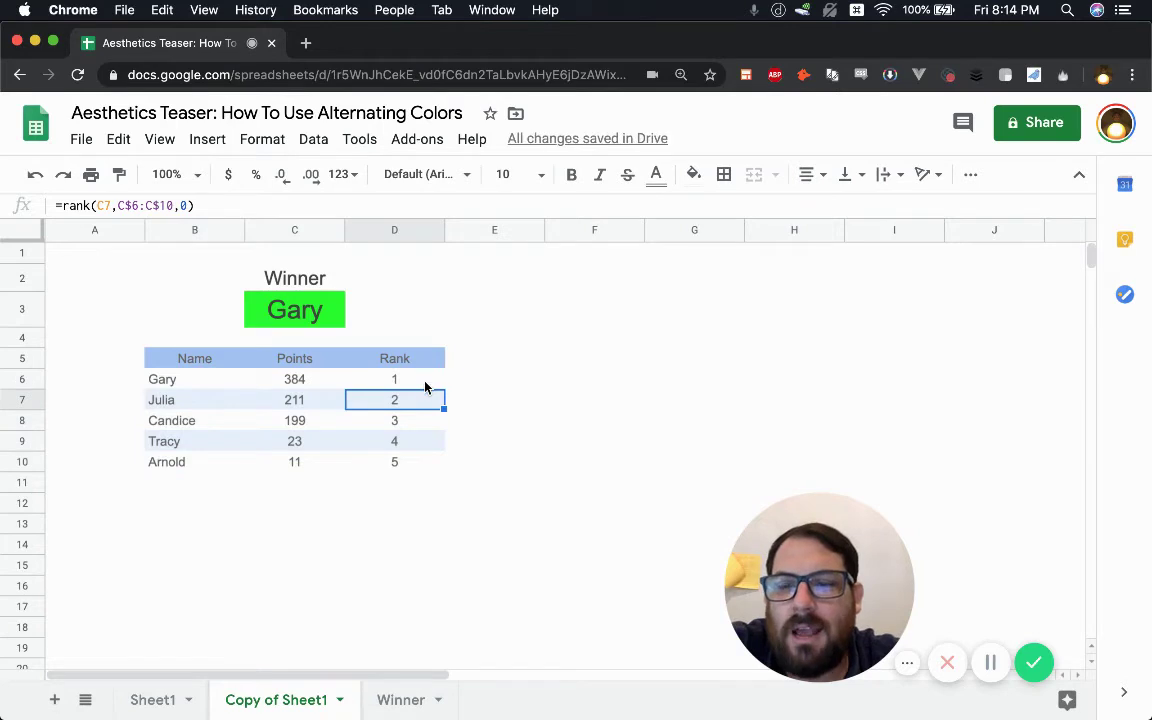
click(160, 405)
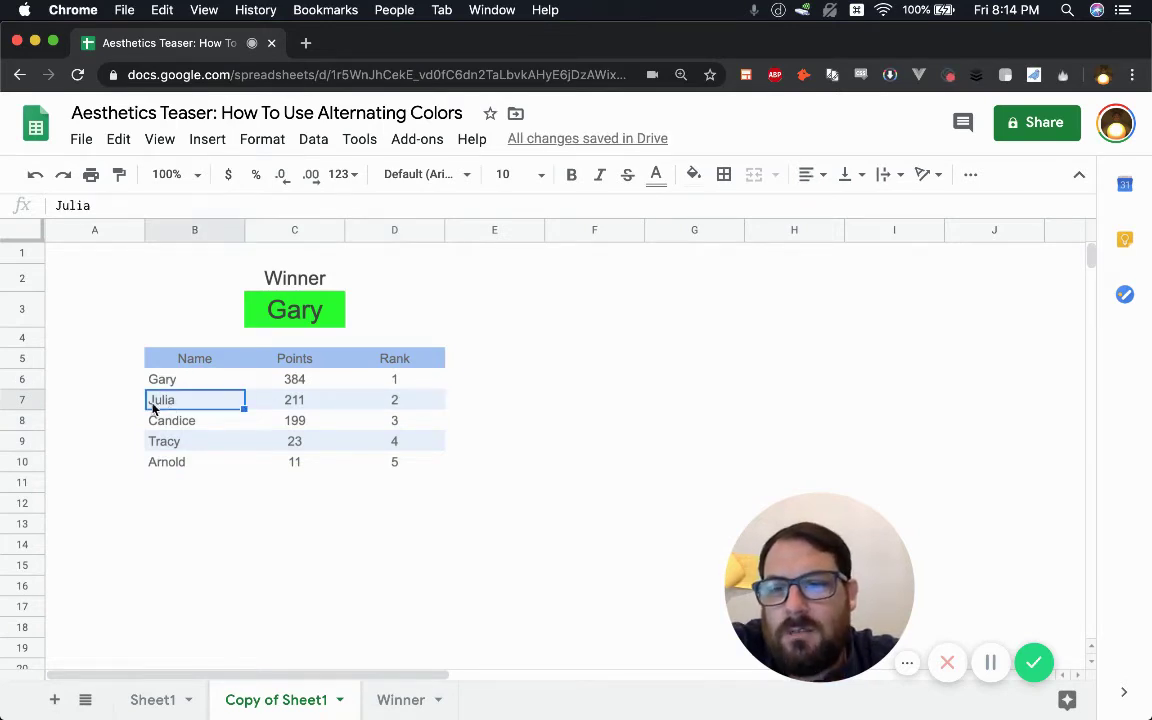
drag(155, 405, 415, 410)
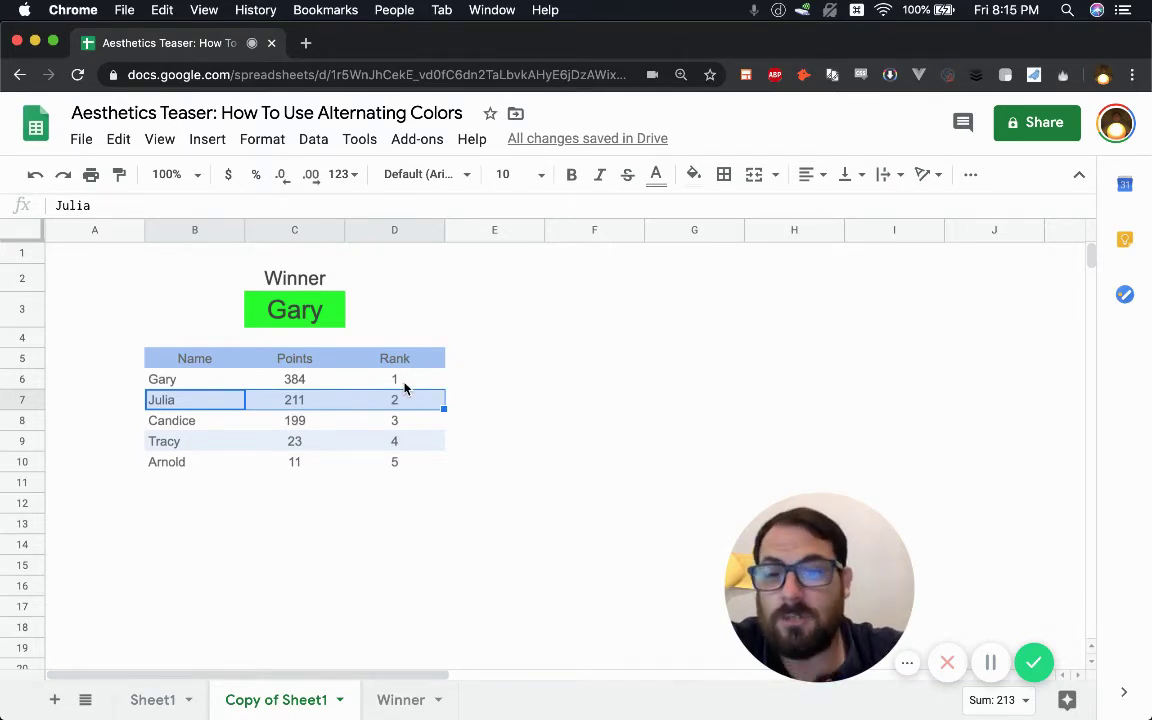
click(398, 384)
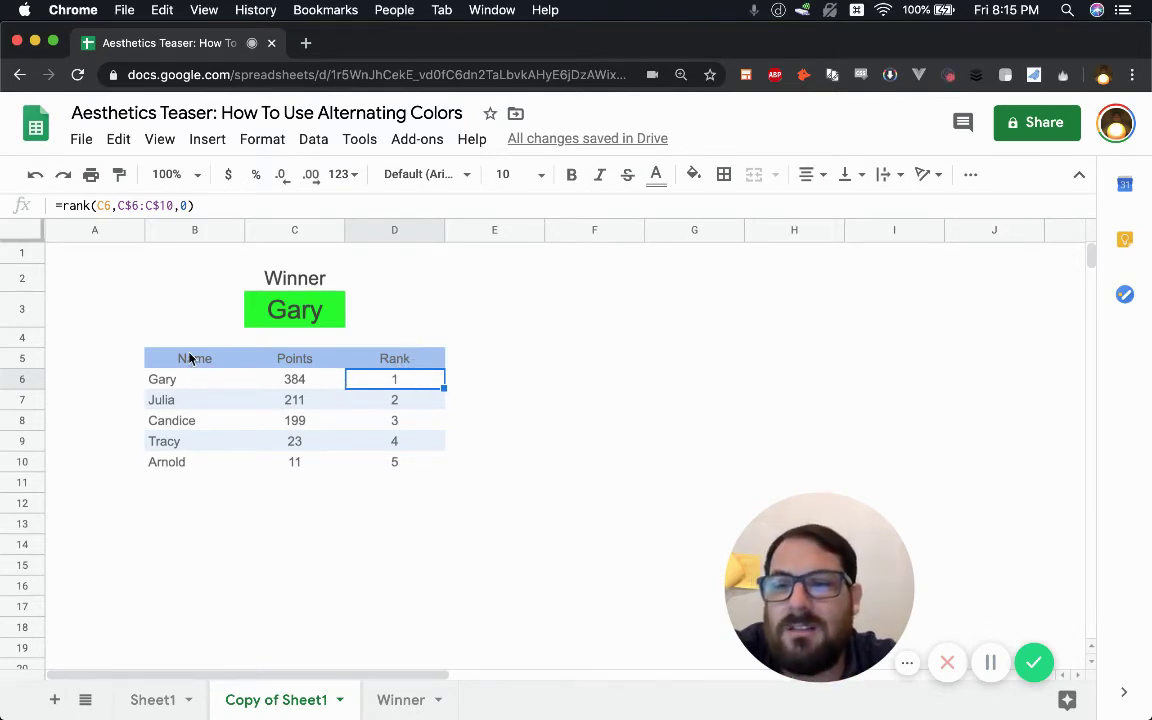
drag(191, 365, 399, 452)
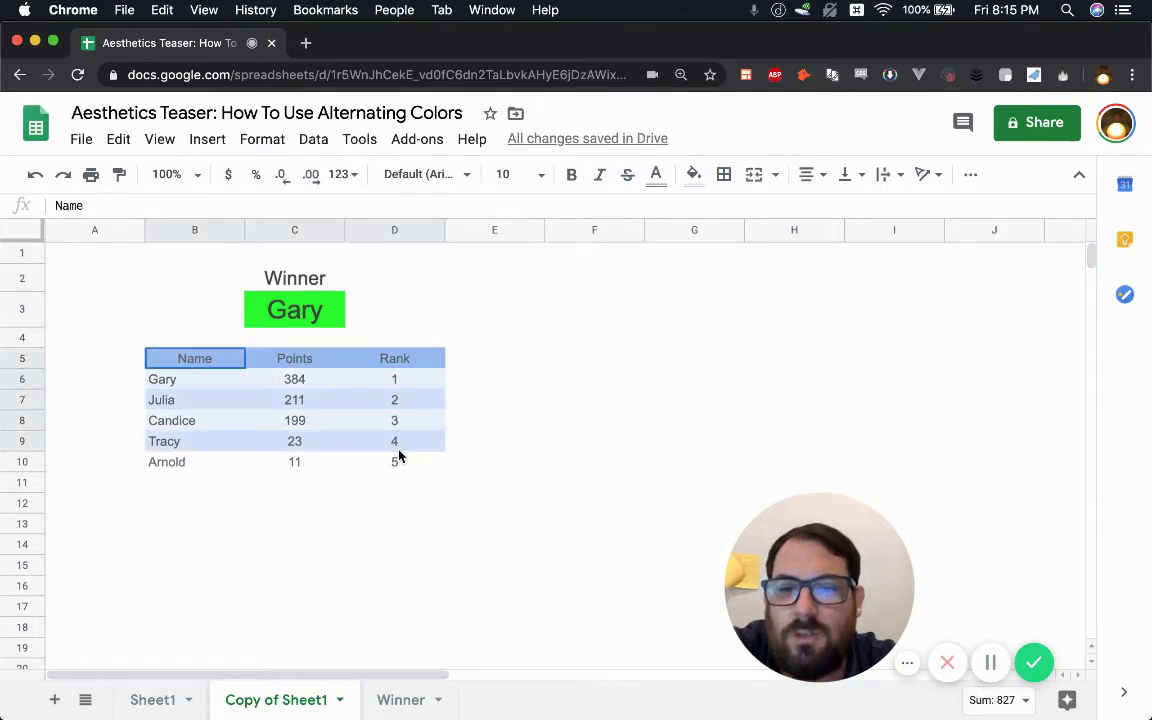
click(408, 471)
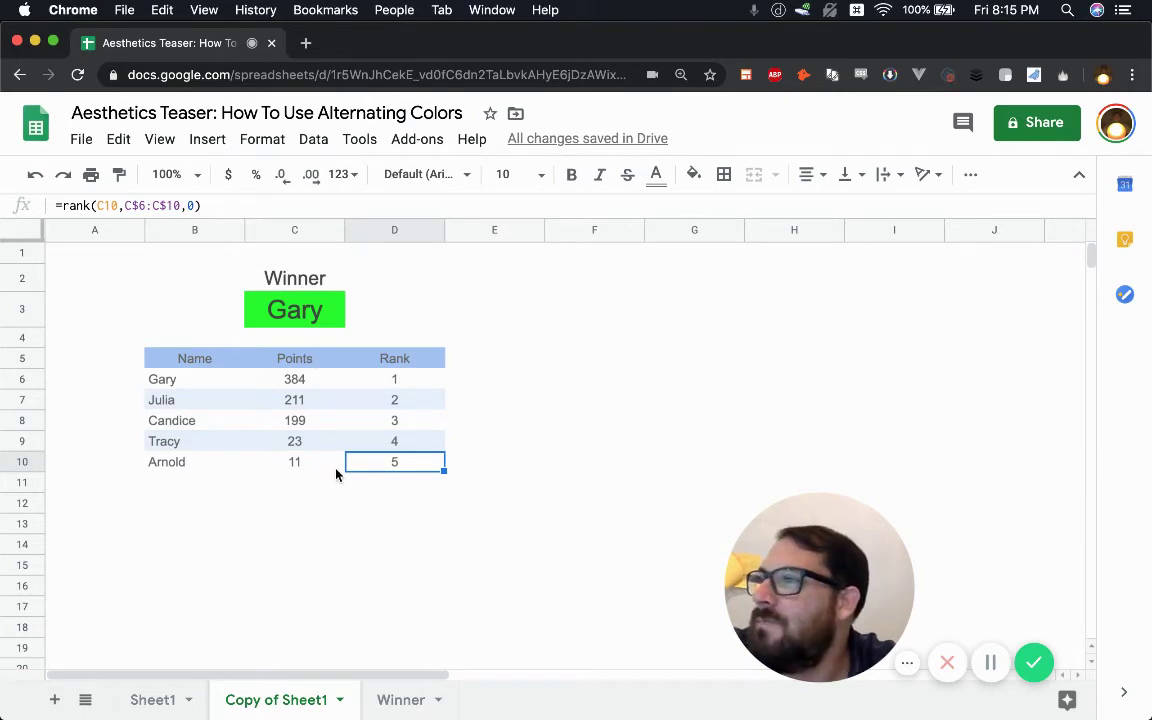
click(364, 400)
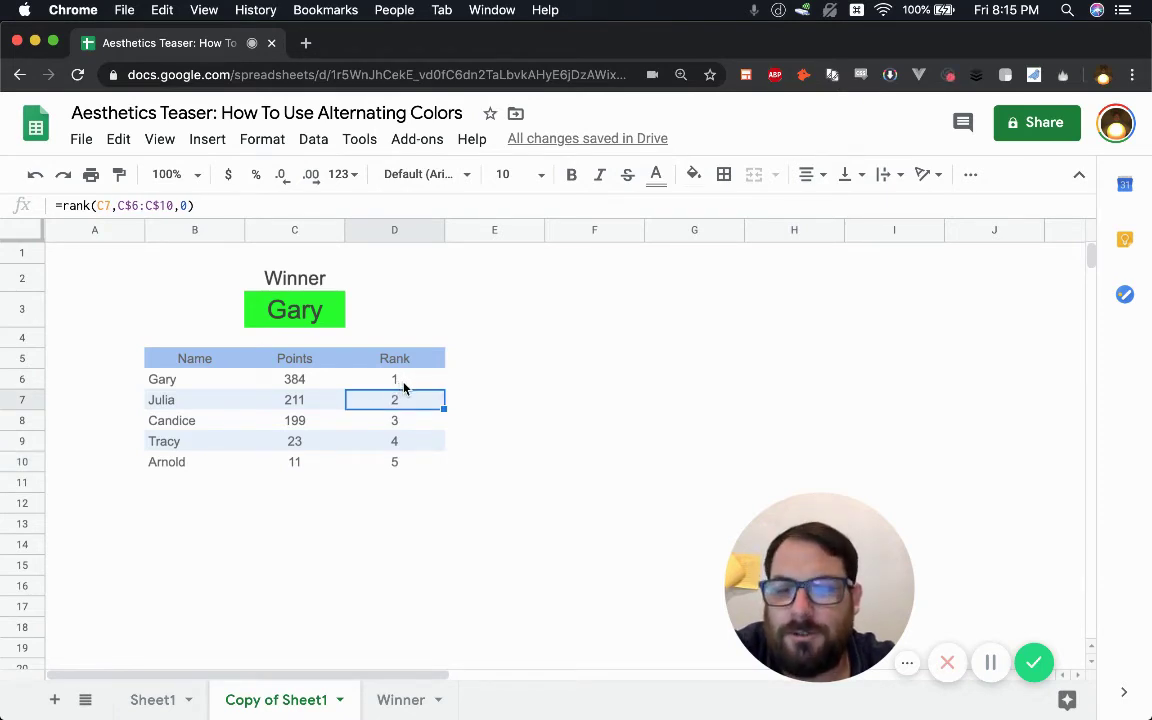
click(120, 322)
click(363, 402)
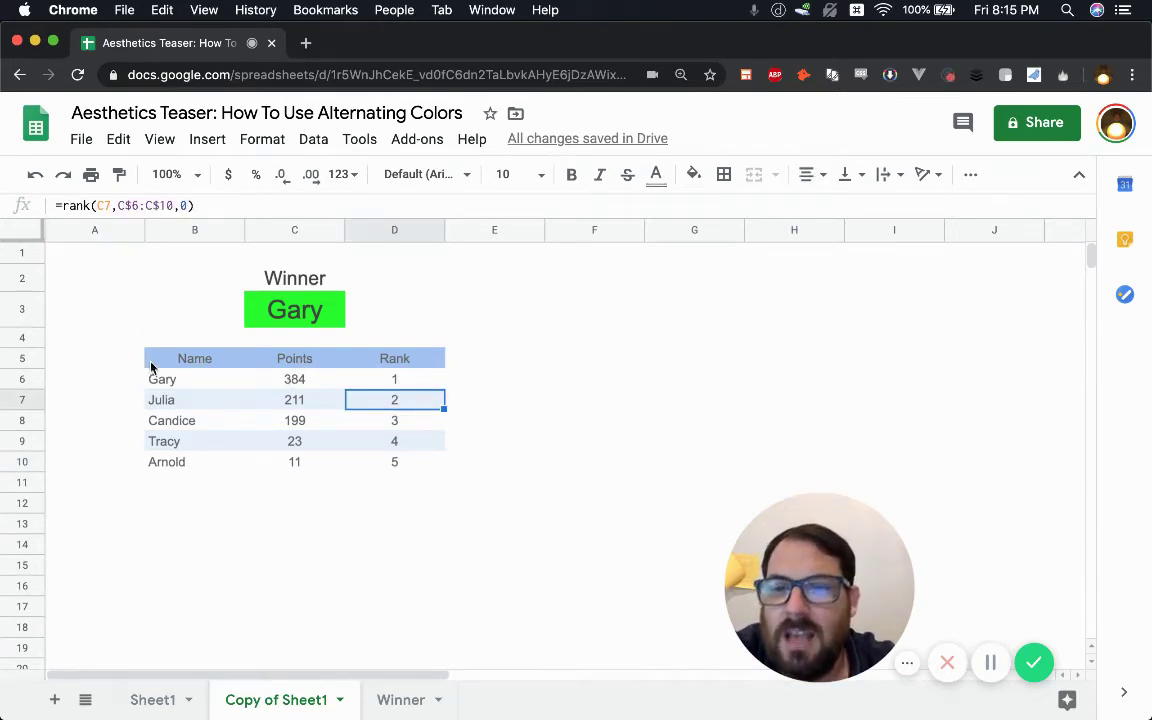
drag(185, 380, 420, 465)
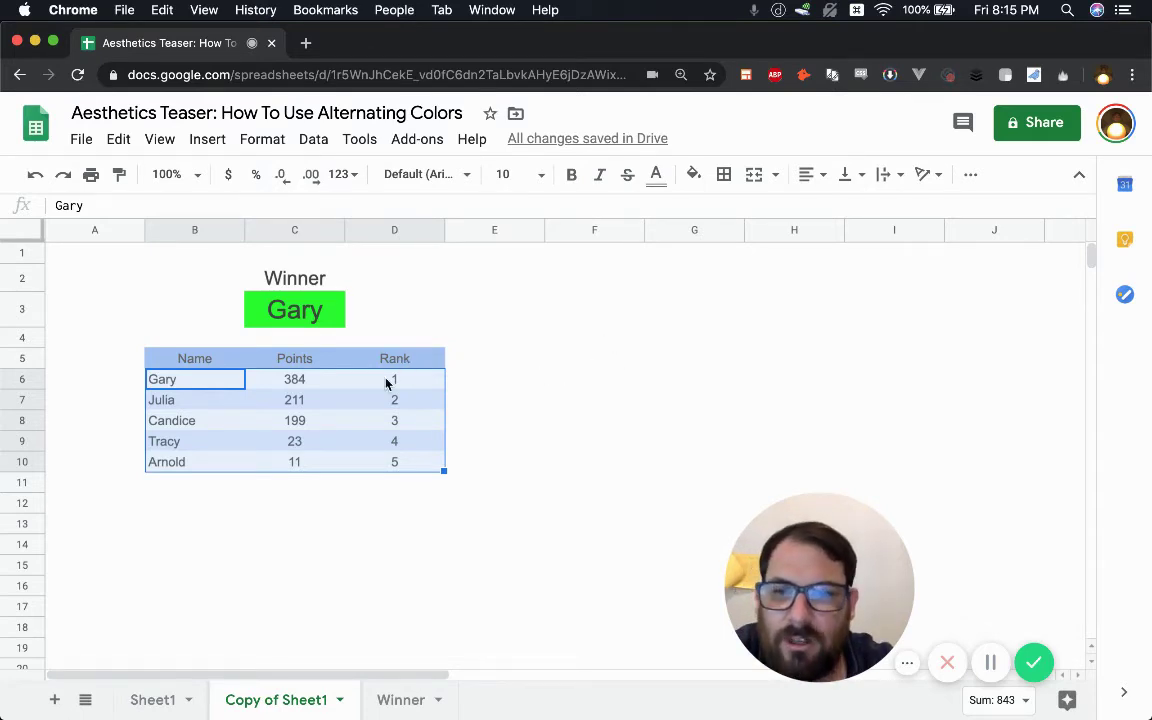
key(ctrl+Up)
click(729, 531)
scroll(348, 463, down, 1)
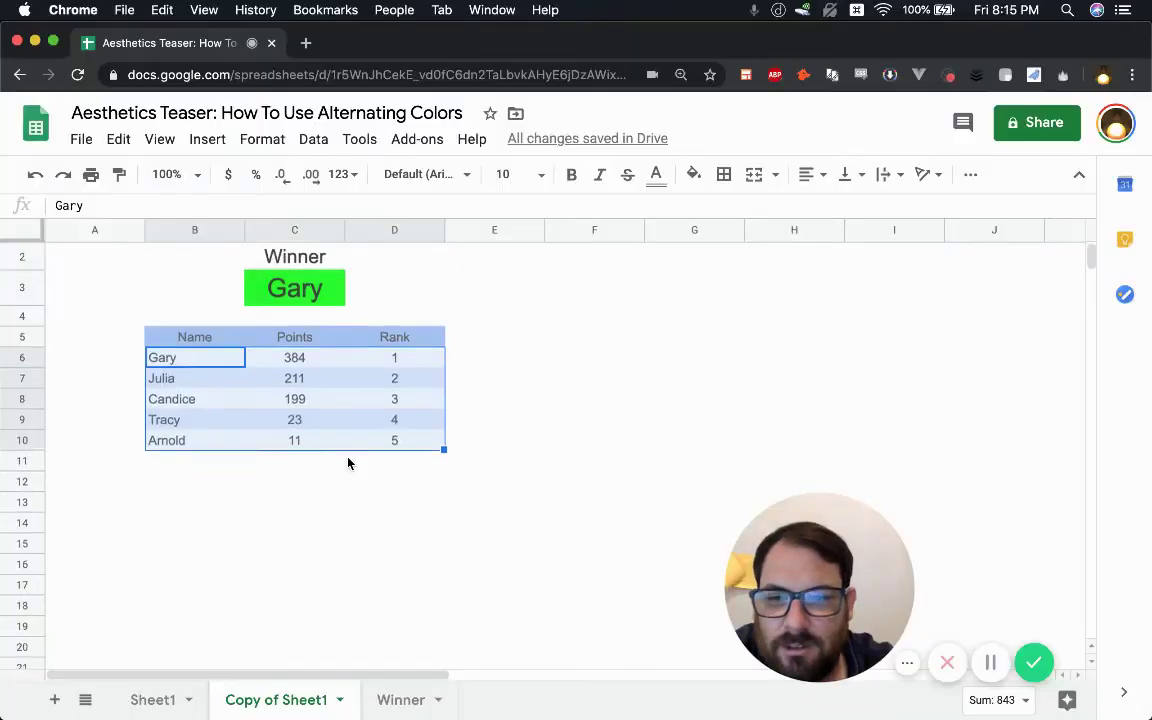
scroll(348, 463, down, 15)
click(348, 463)
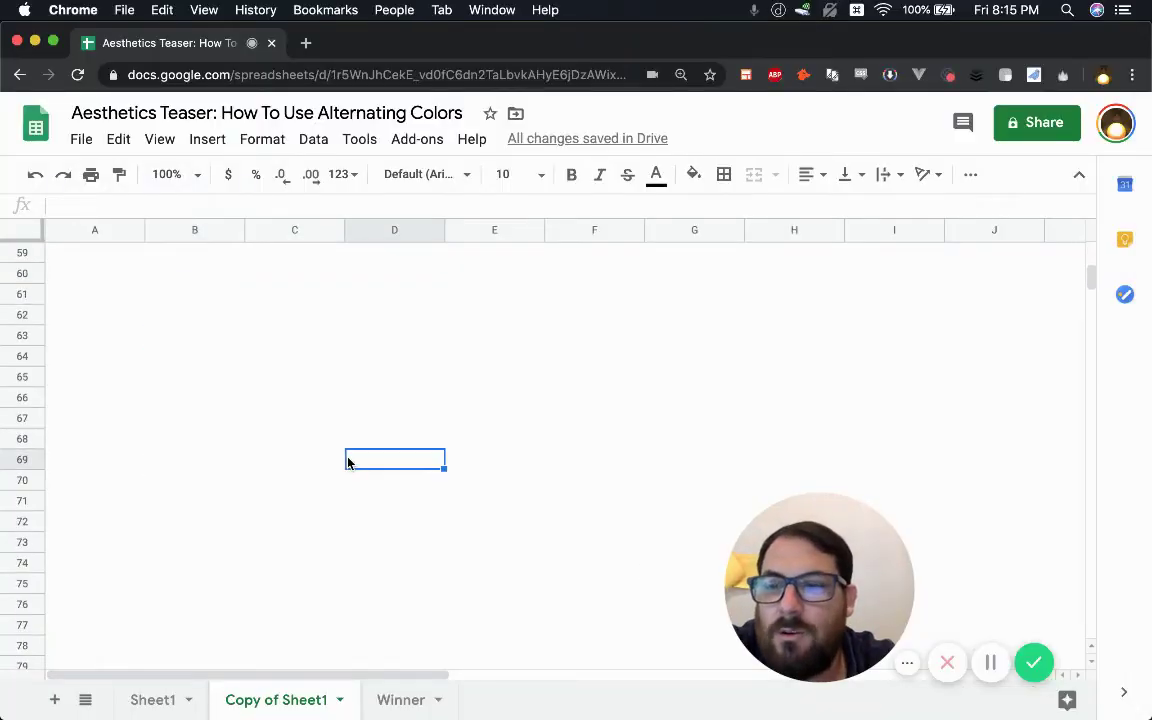
scroll(283, 471, up, 15)
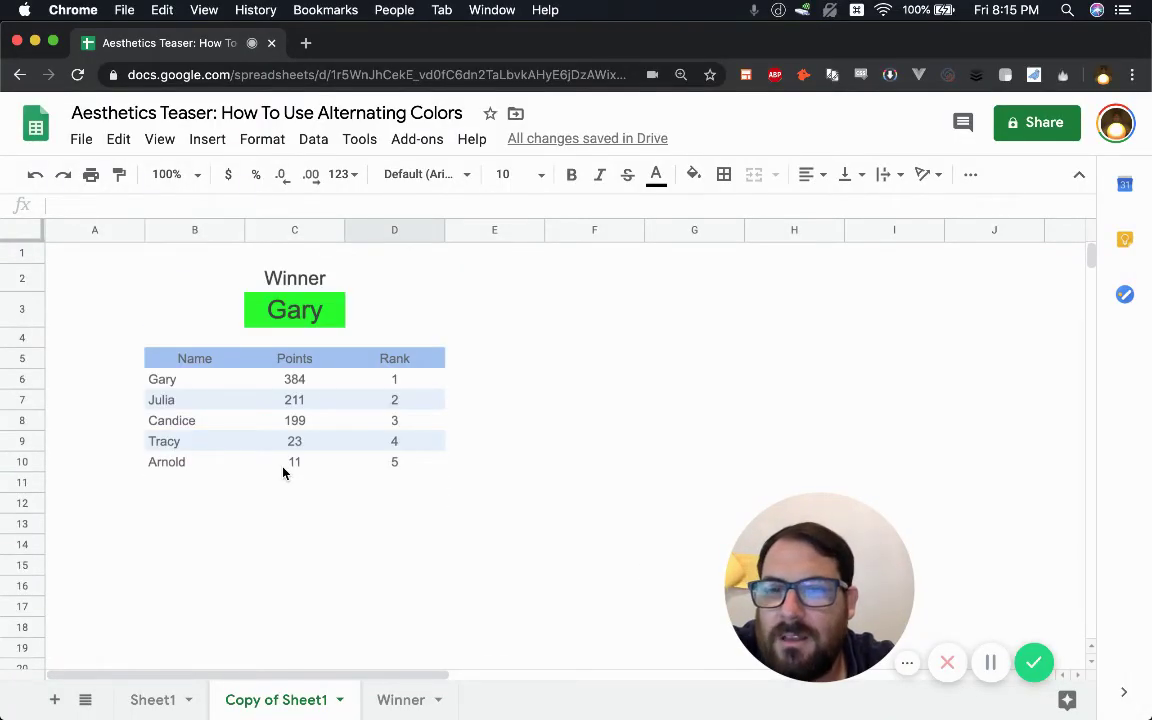
- Delete the unused columns F through Z
click(607, 229)
key(super+shift+Right)
right_click(608, 236)
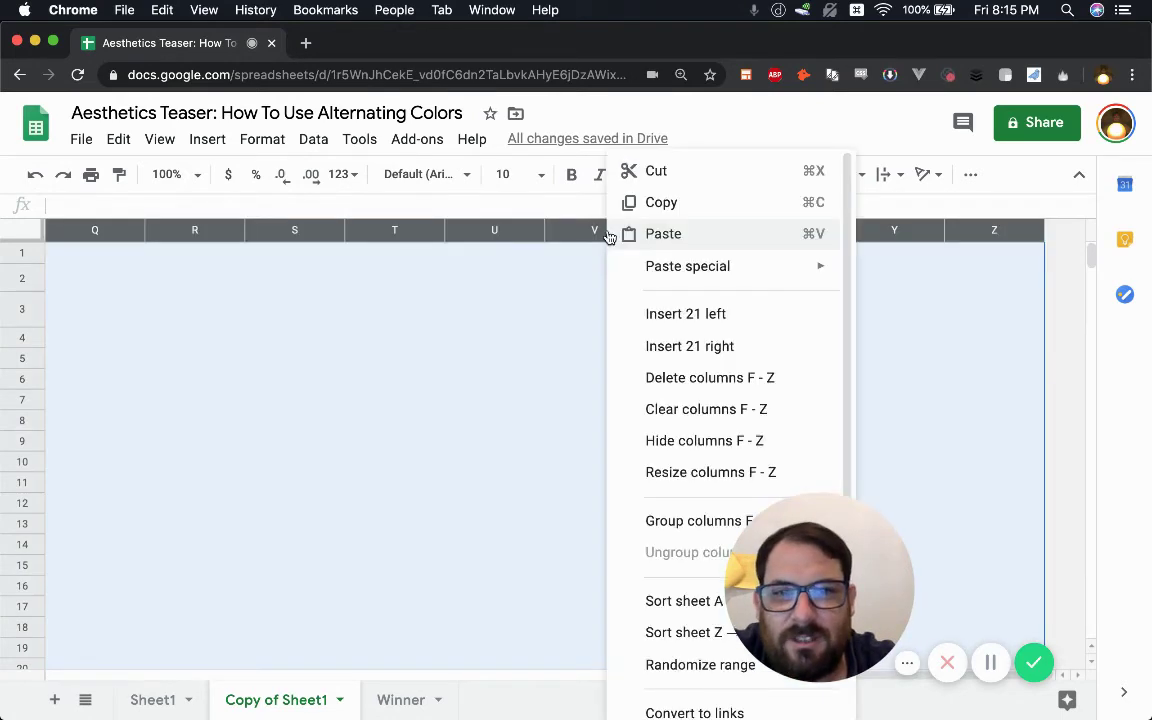
click(676, 377)
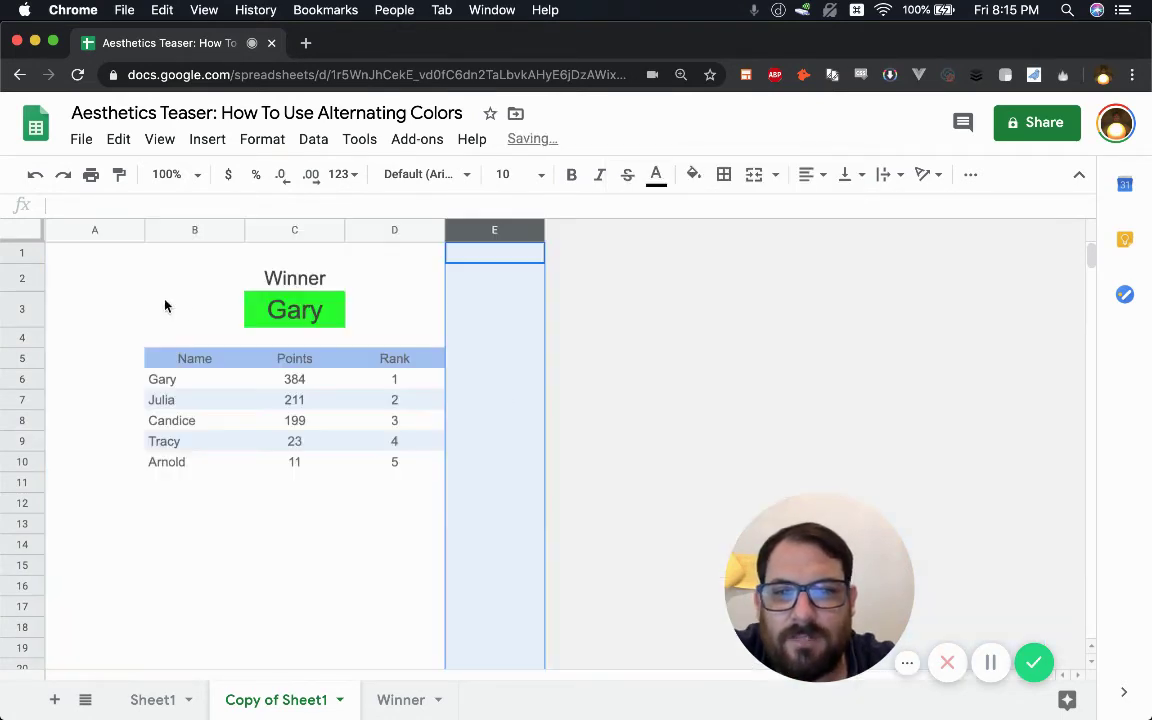
- Delete the empty rows 12 through 1000 below the table
click(21, 503)
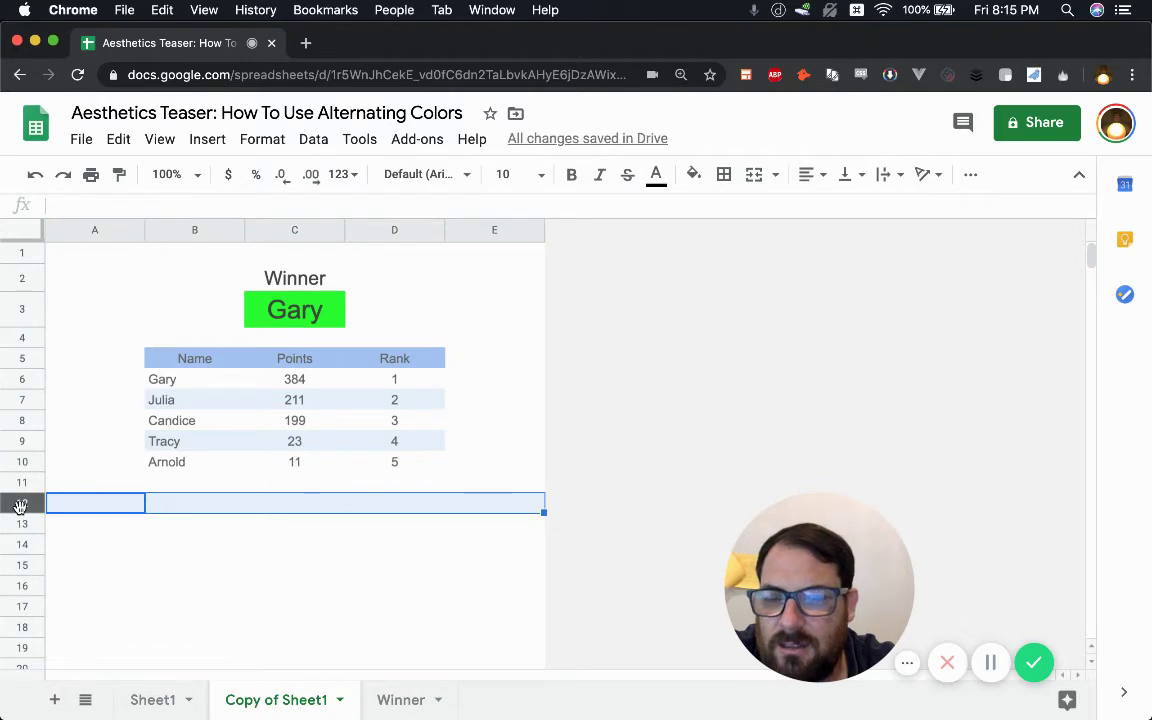
key(super+shift+Down)
right_click(21, 503)
click(134, 386)
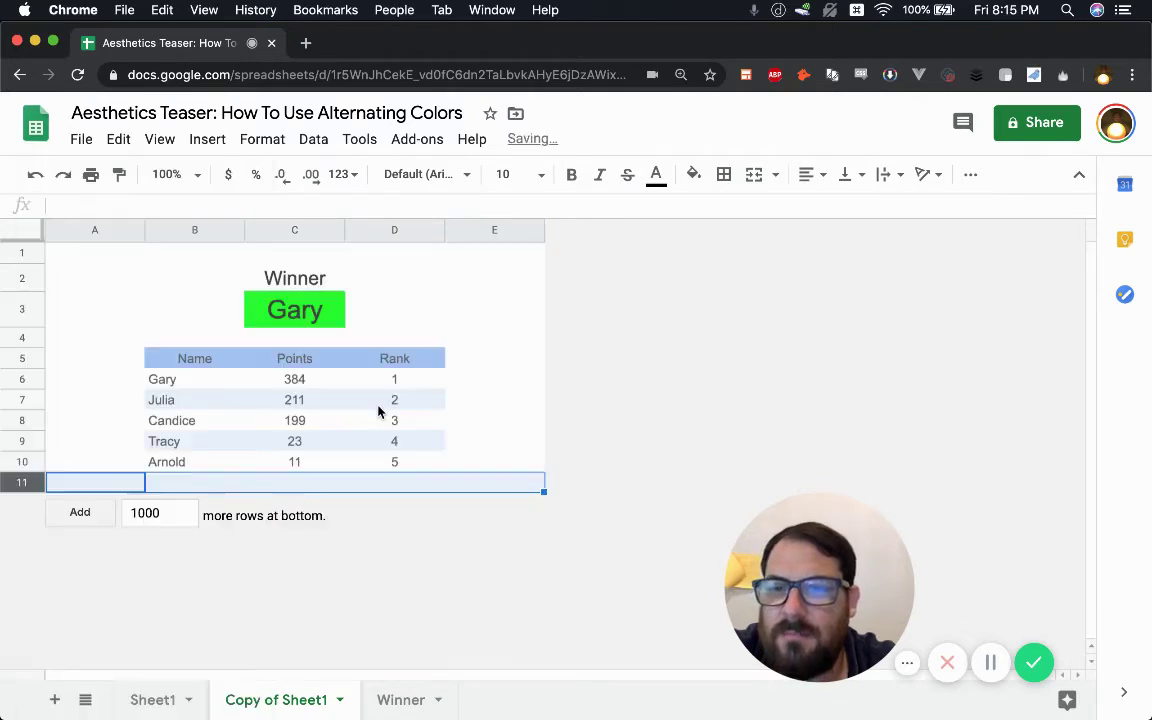
click(490, 362)
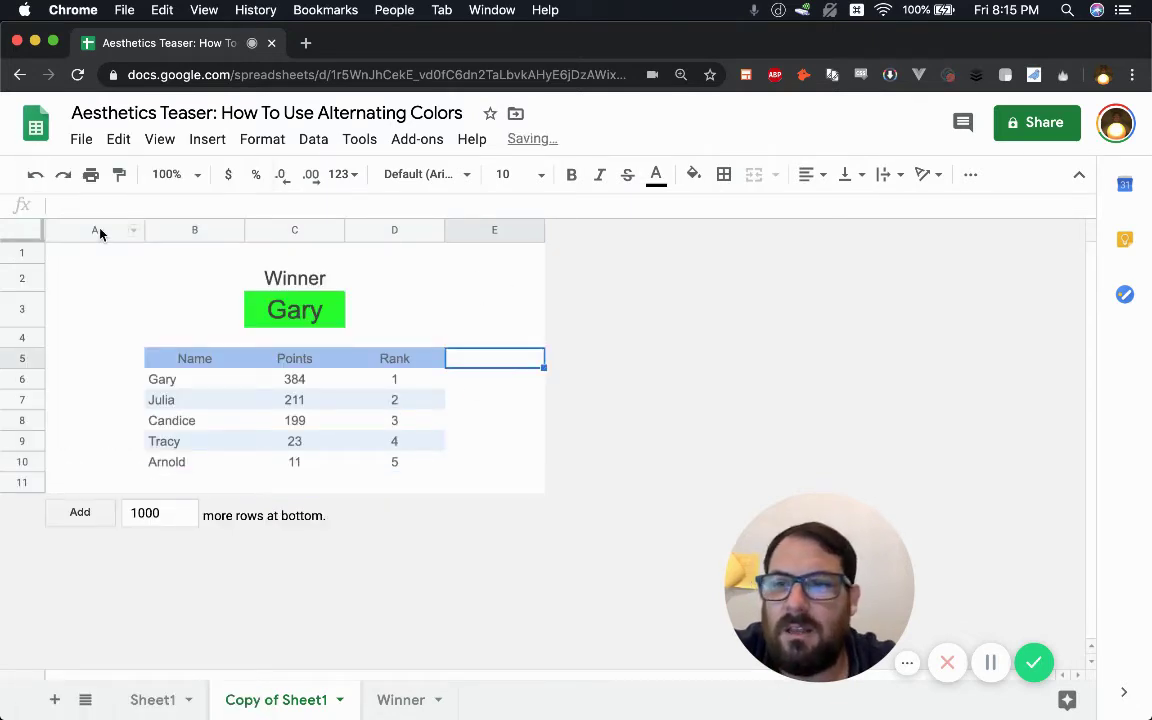
click(97, 284)
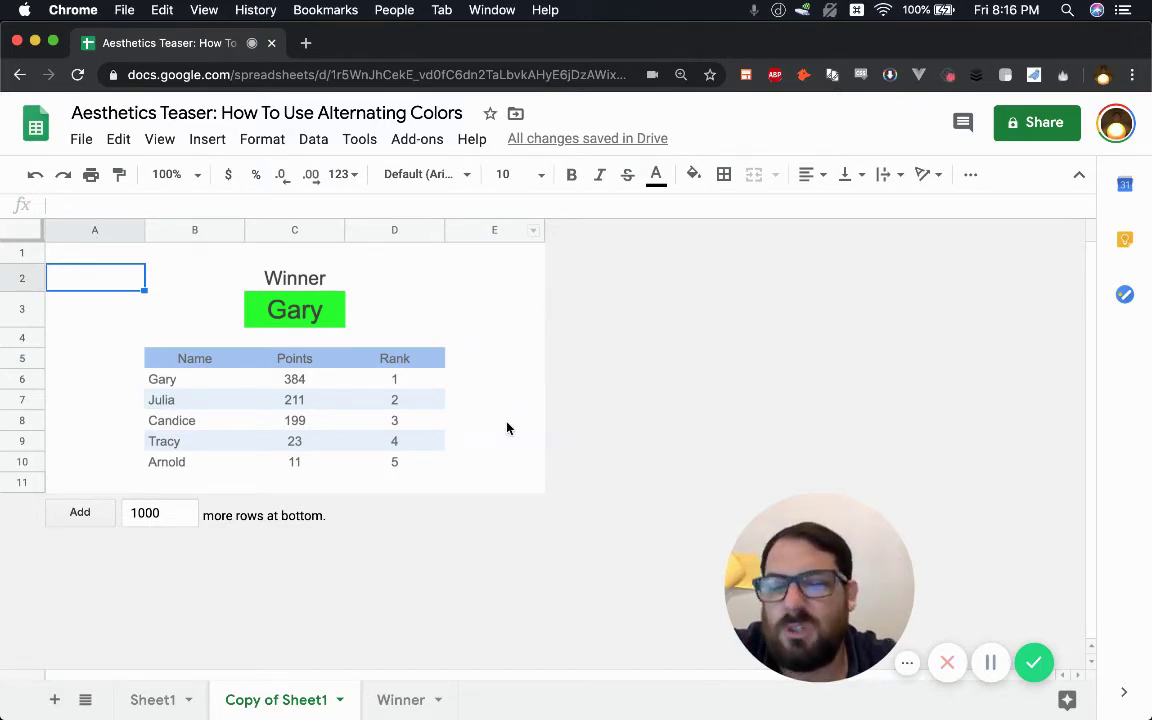
- Narrow columns A and E to 50 pixels around the table
click(90, 229)
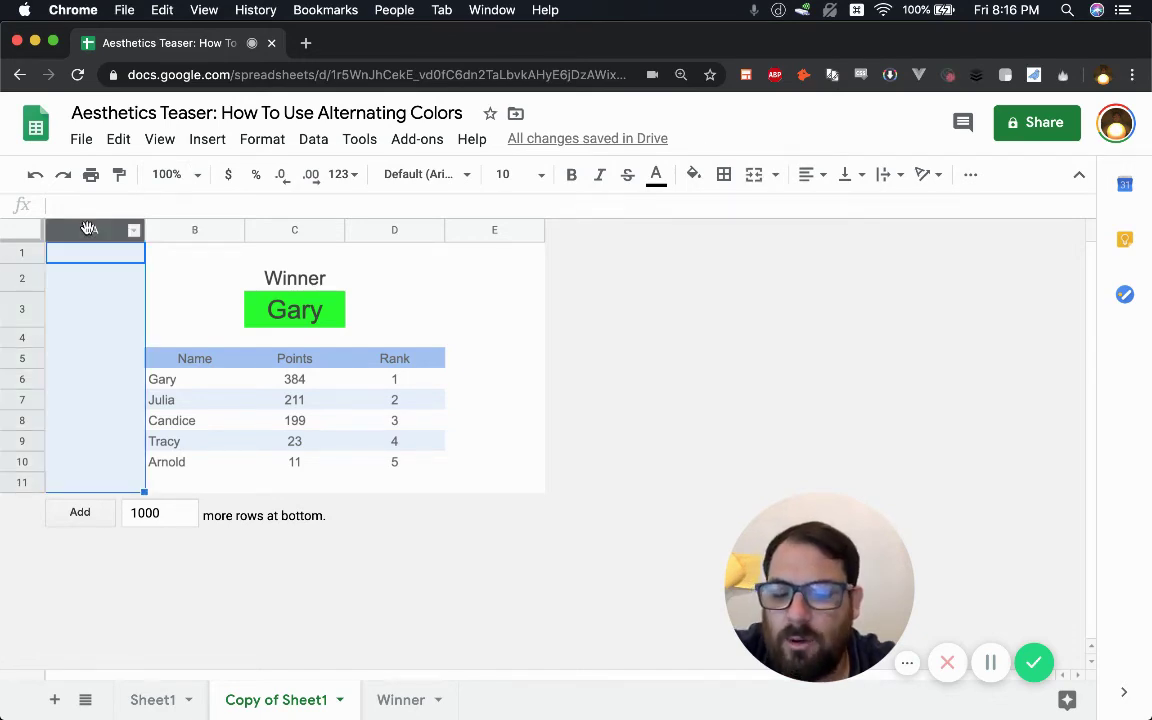
super+click(486, 230)
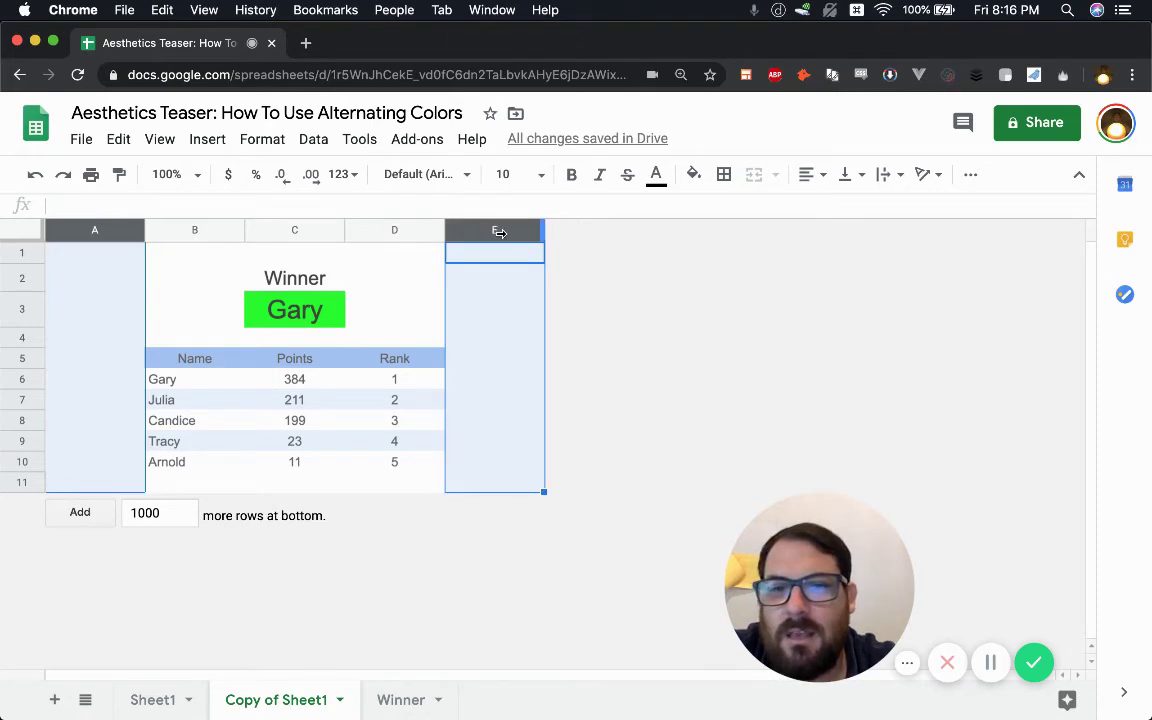
drag(498, 232, 494, 236)
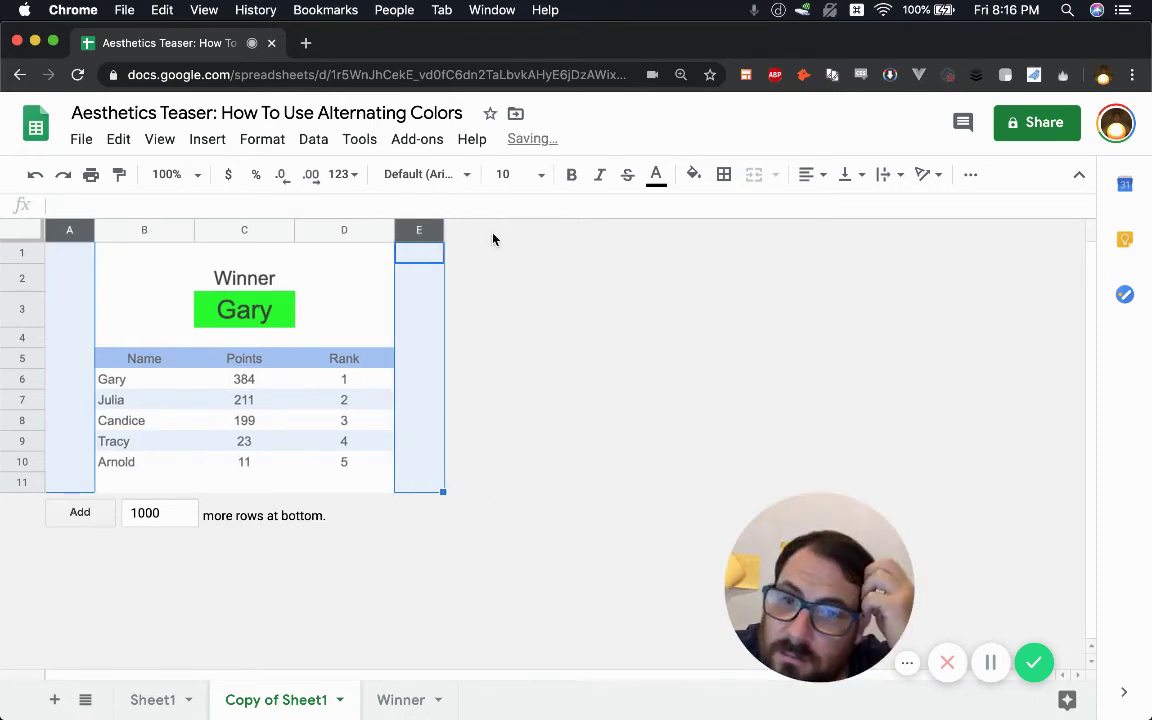
click(434, 284)
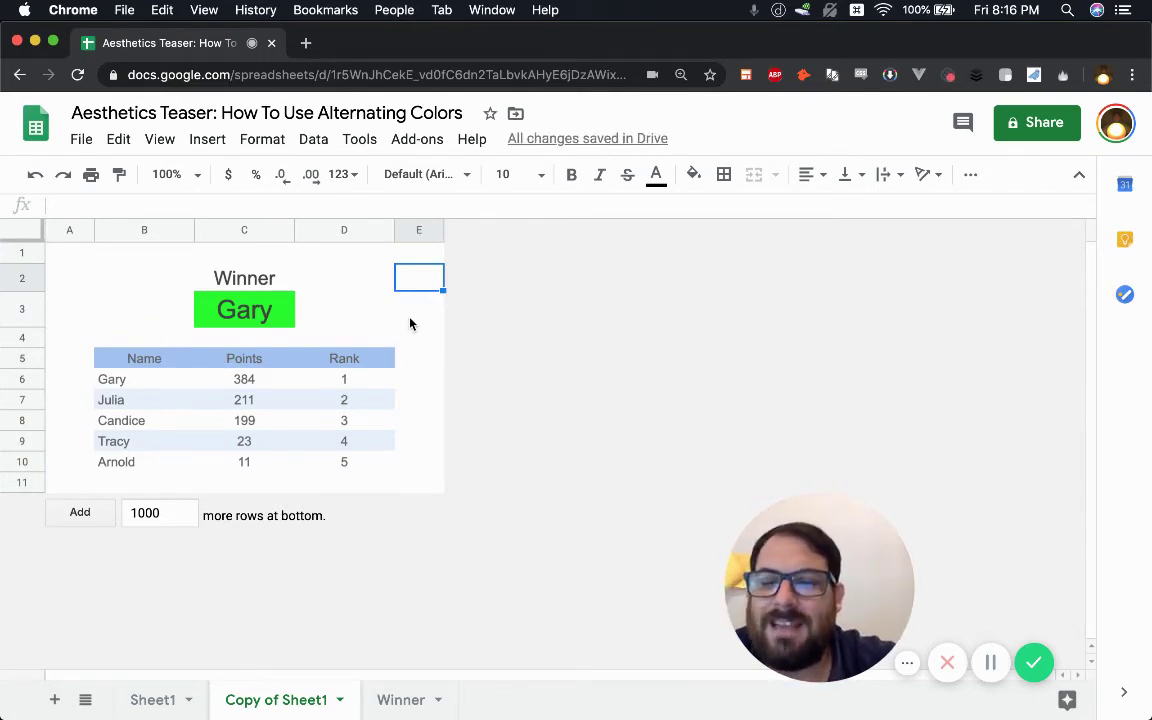
- Look at the Winner sheet, then return to Copy of Sheet1
click(339, 318)
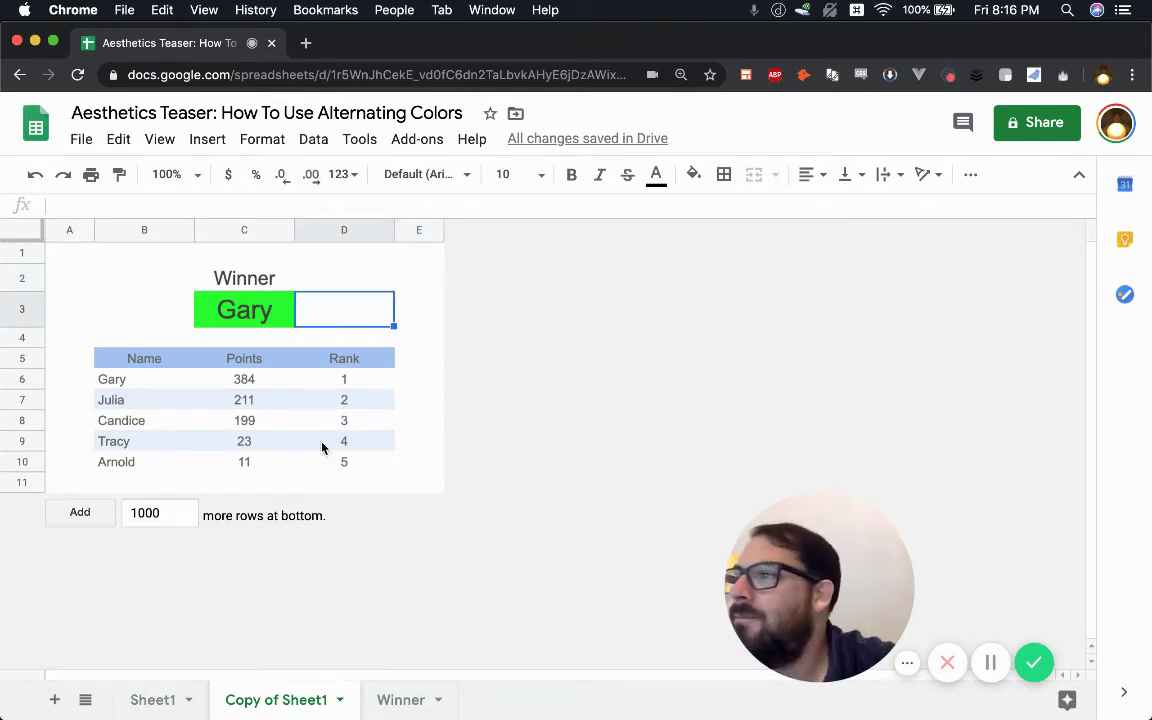
click(405, 702)
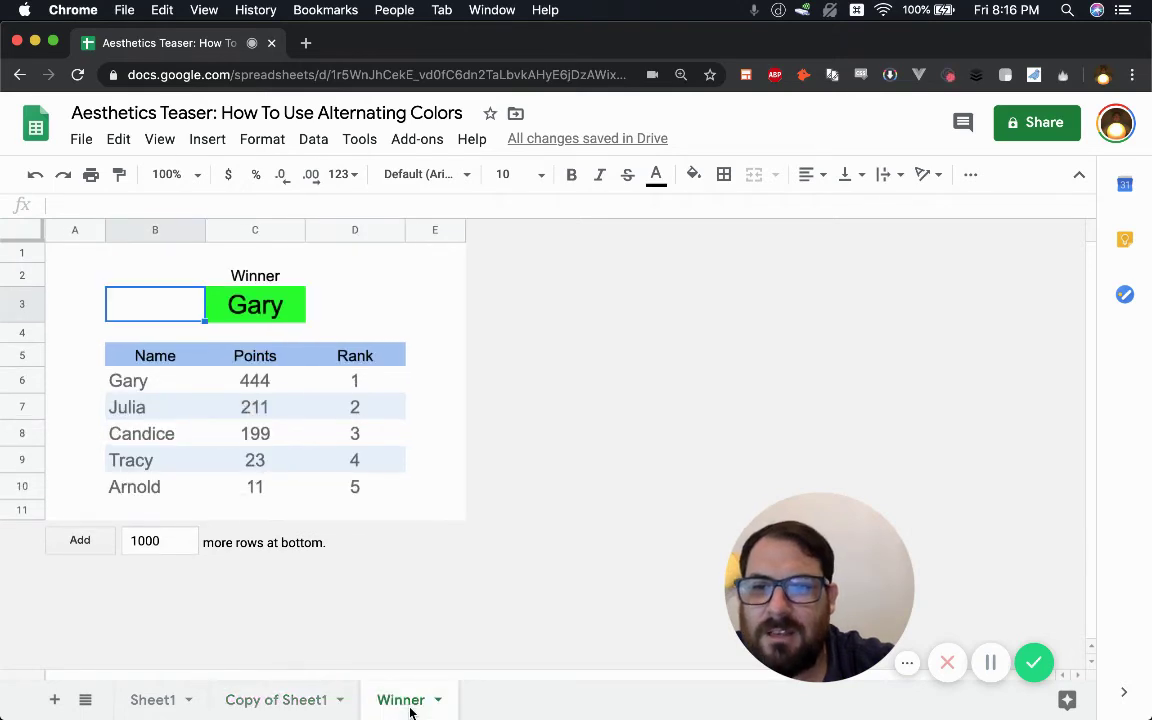
click(312, 703)
click(409, 705)
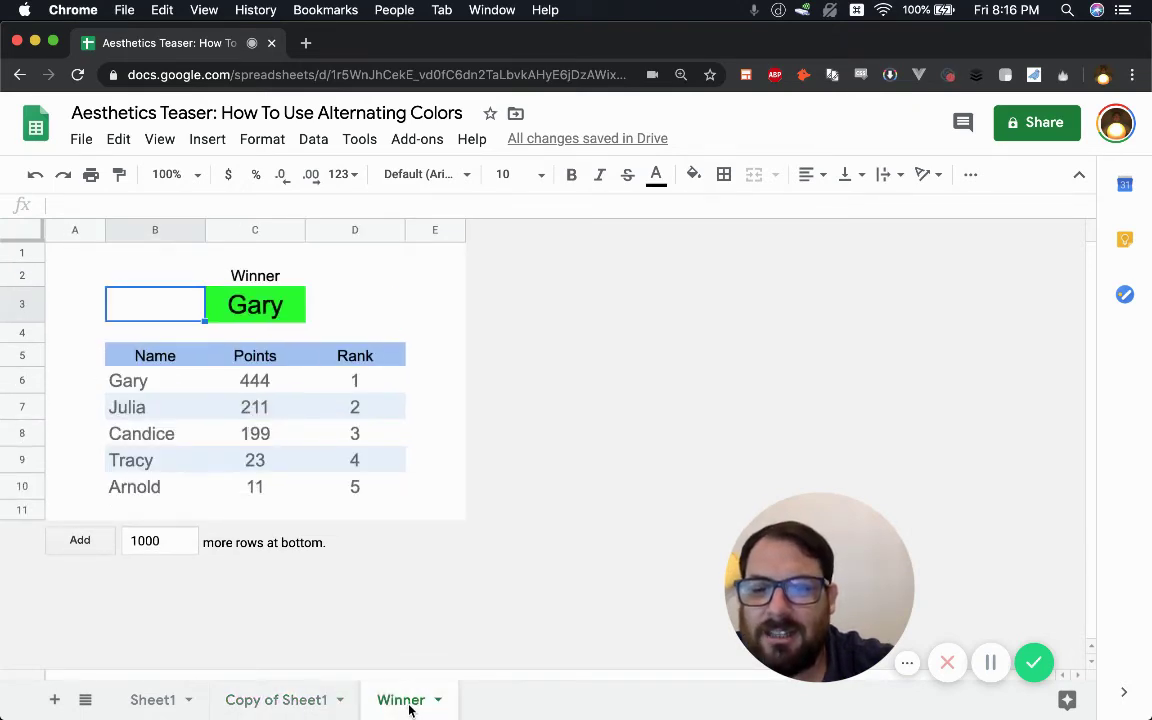
click(303, 700)
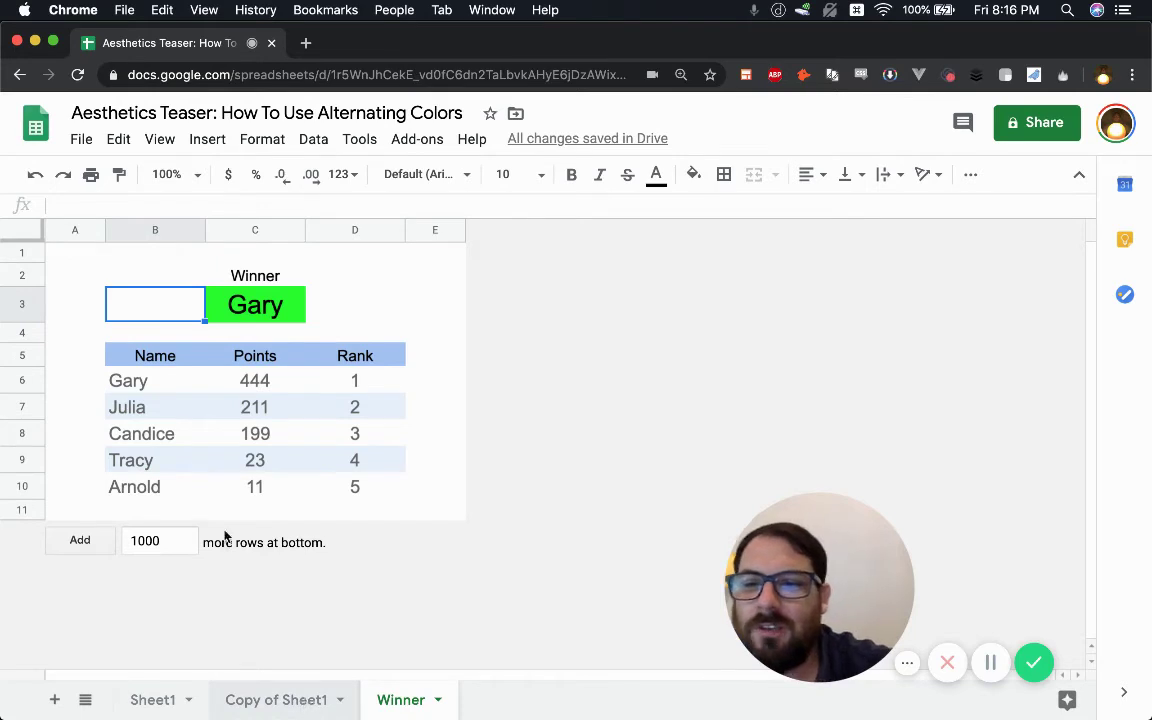
- Set the whole table B5:D10 to font size 13
click(144, 358)
shift+click(347, 465)
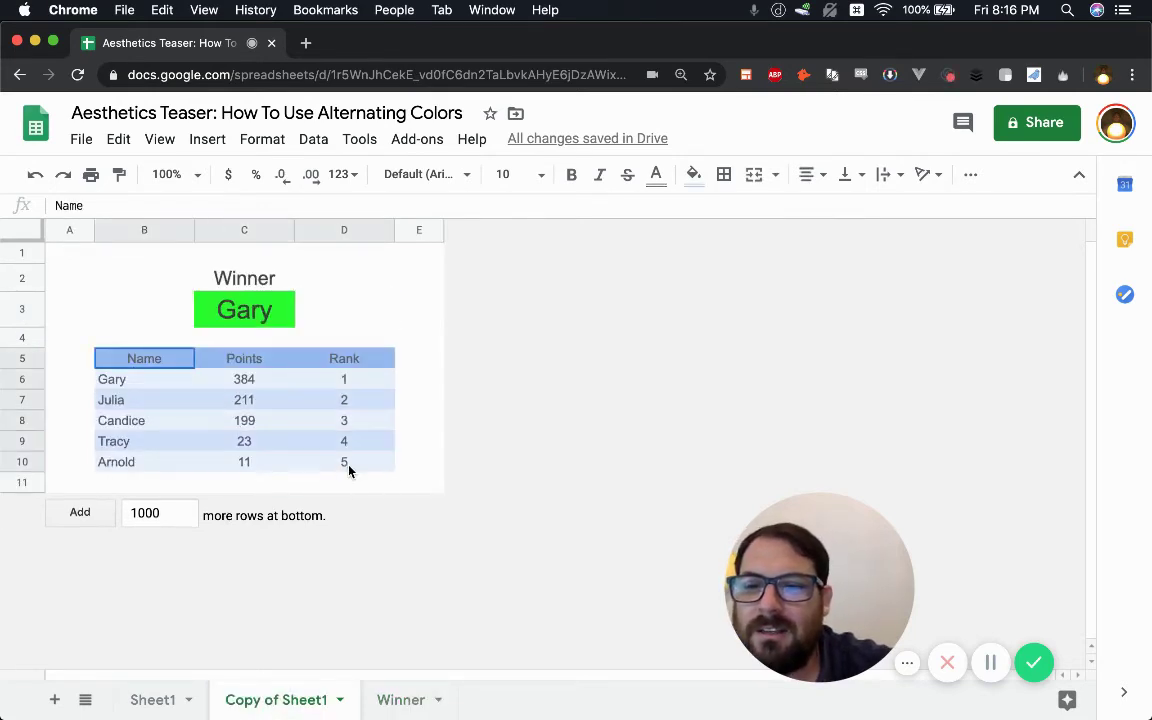
click(519, 180)
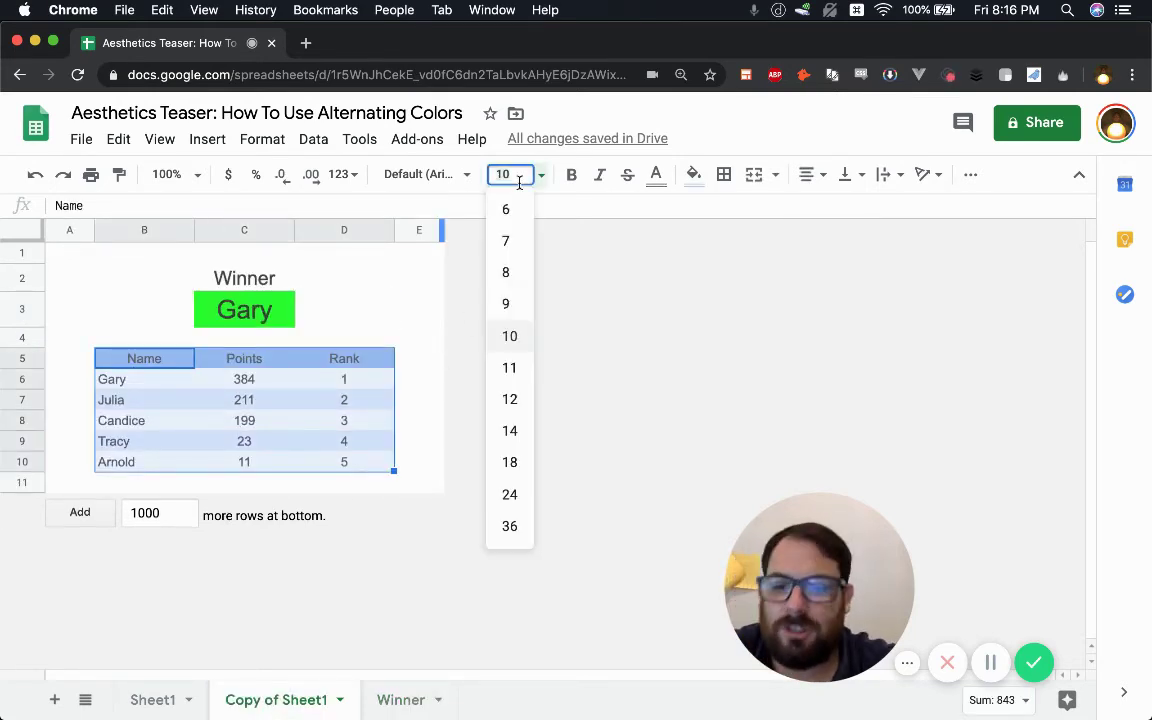
text(13)
key(Return)
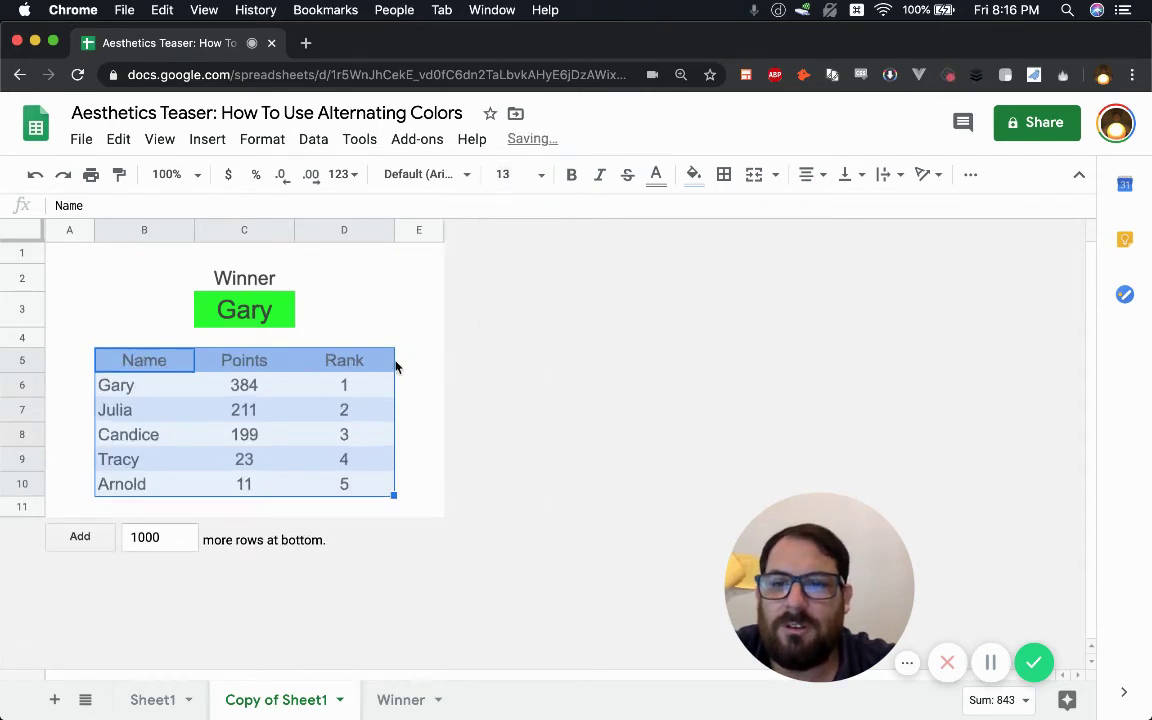
- Set the header row B5:D5 to font size 10
click(390, 362)
drag(185, 362, 365, 363)
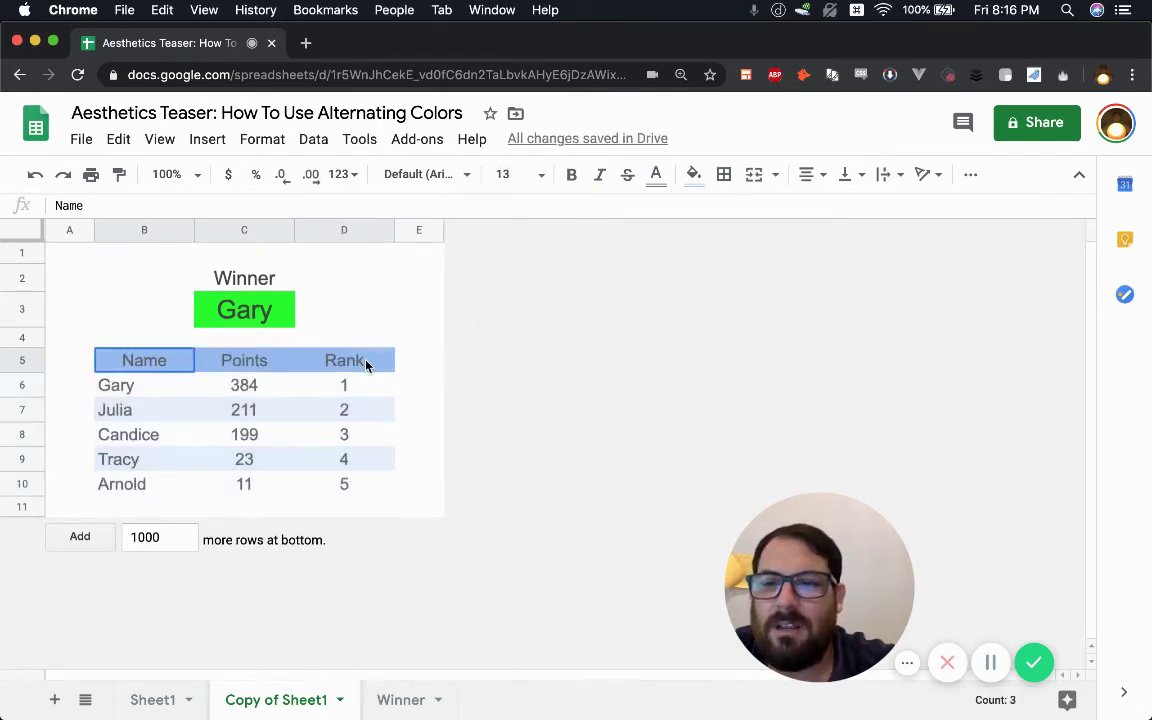
click(515, 174)
text(1)
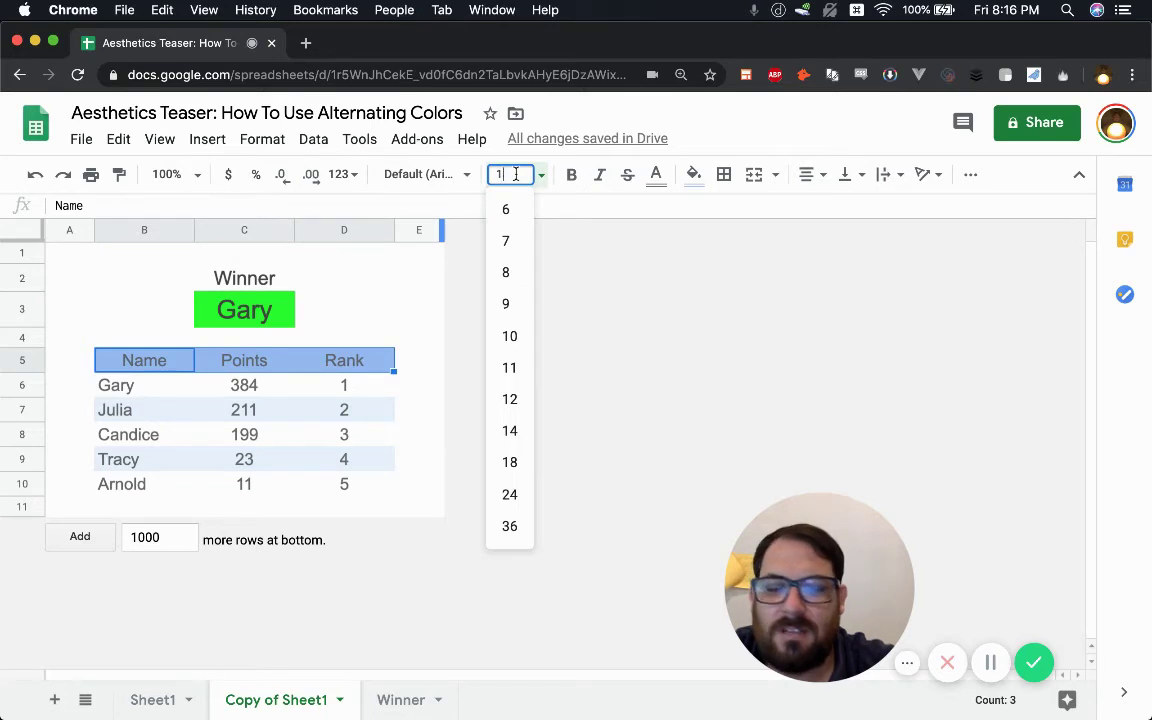
text(0)
key(Return)
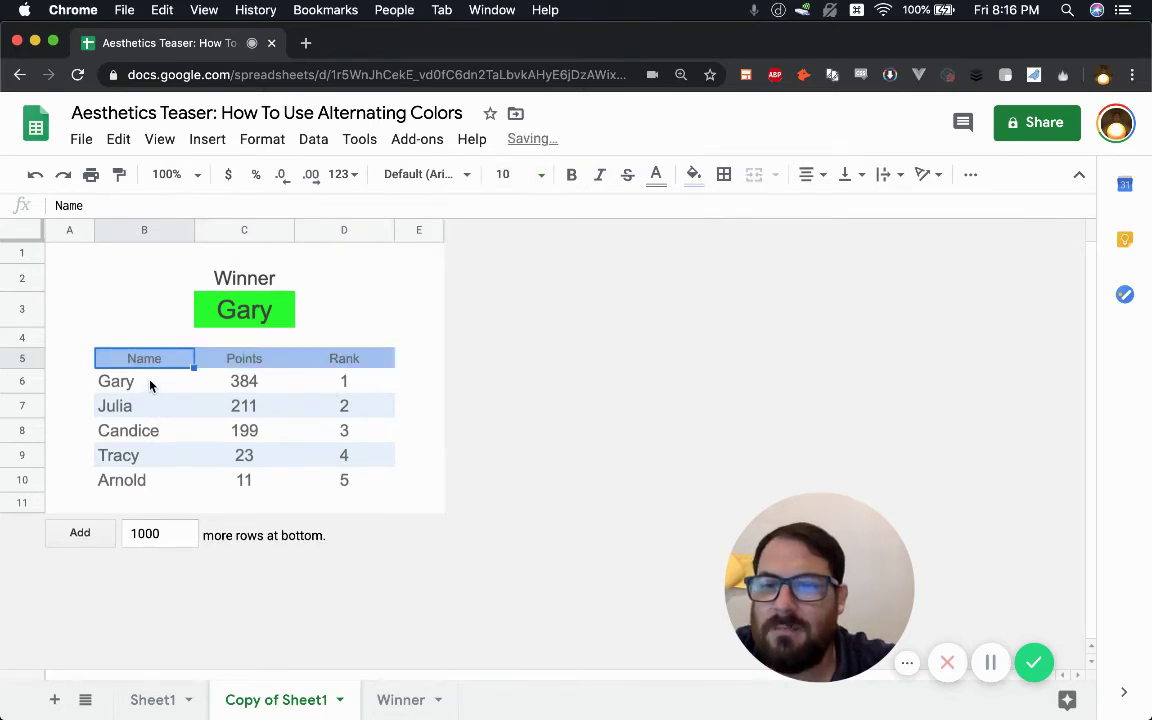
- Set the data rows B6:D10 to font size 15
drag(150, 385, 368, 482)
click(505, 174)
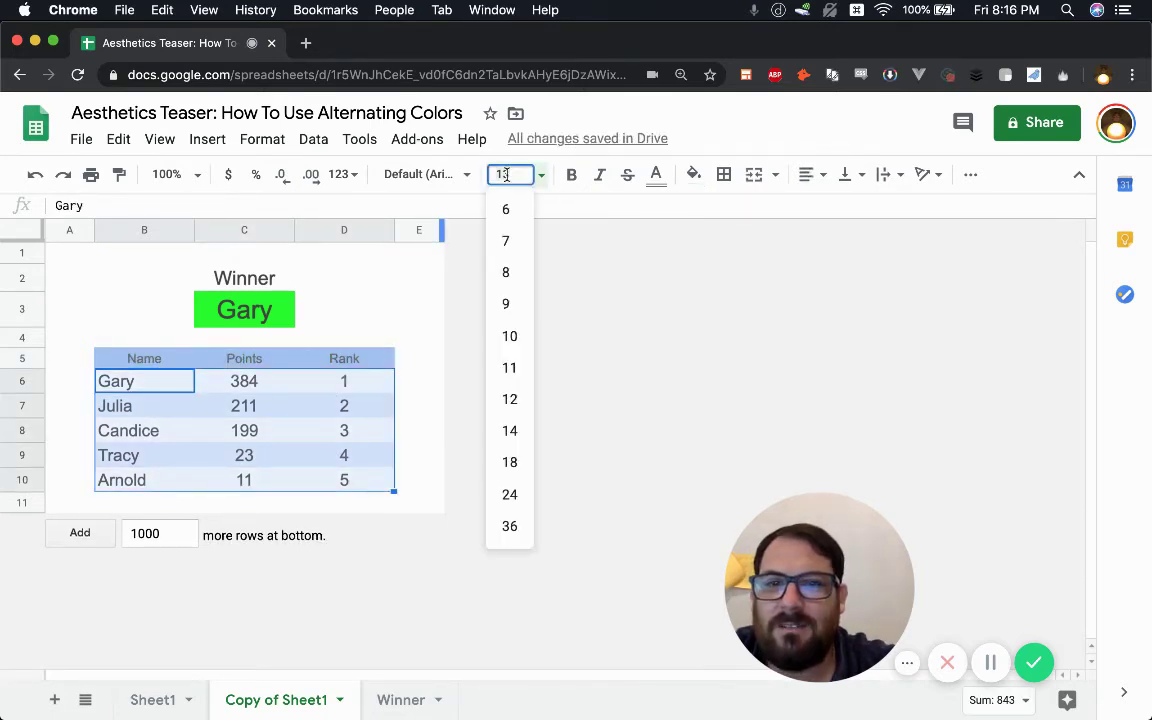
text(15)
key(Return)
- Check the rank formulas in D6 and D10
click(385, 390)
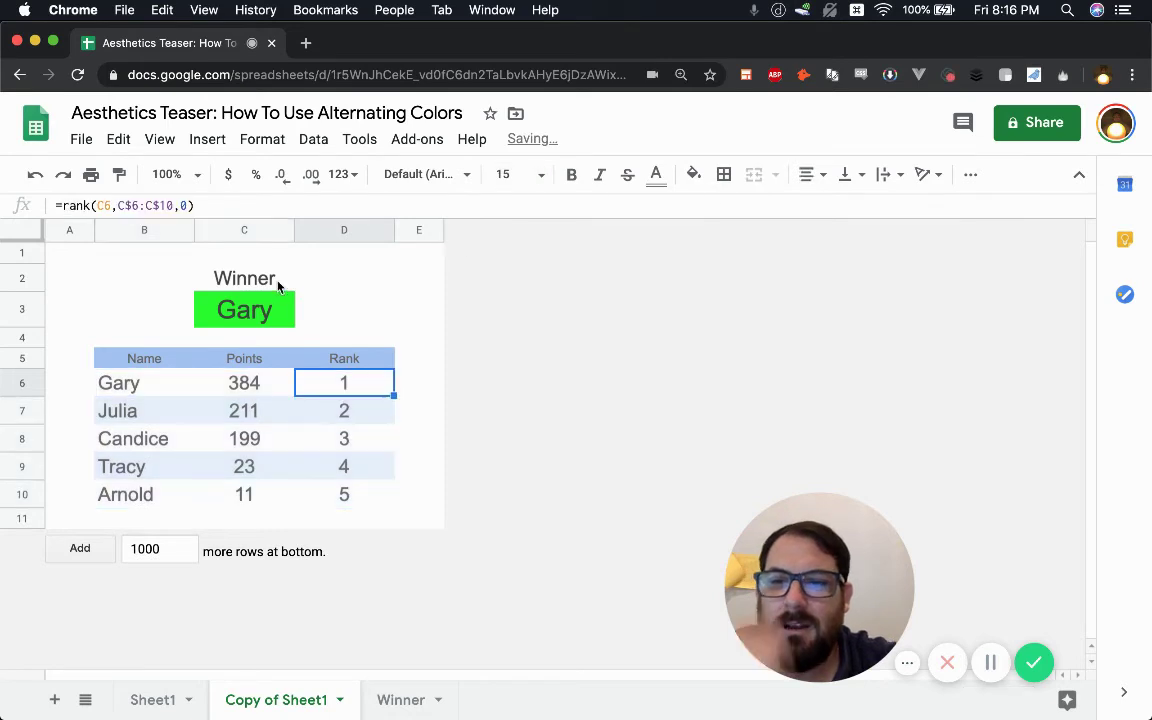
click(140, 383)
shift+click(360, 390)
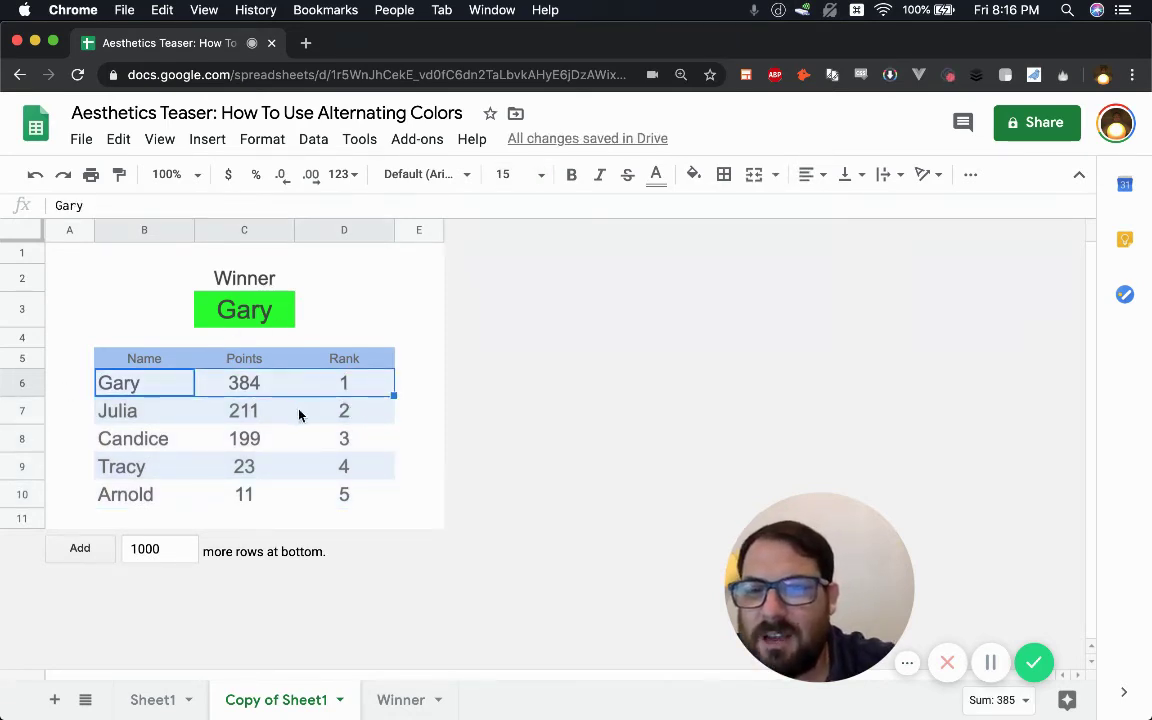
click(351, 502)
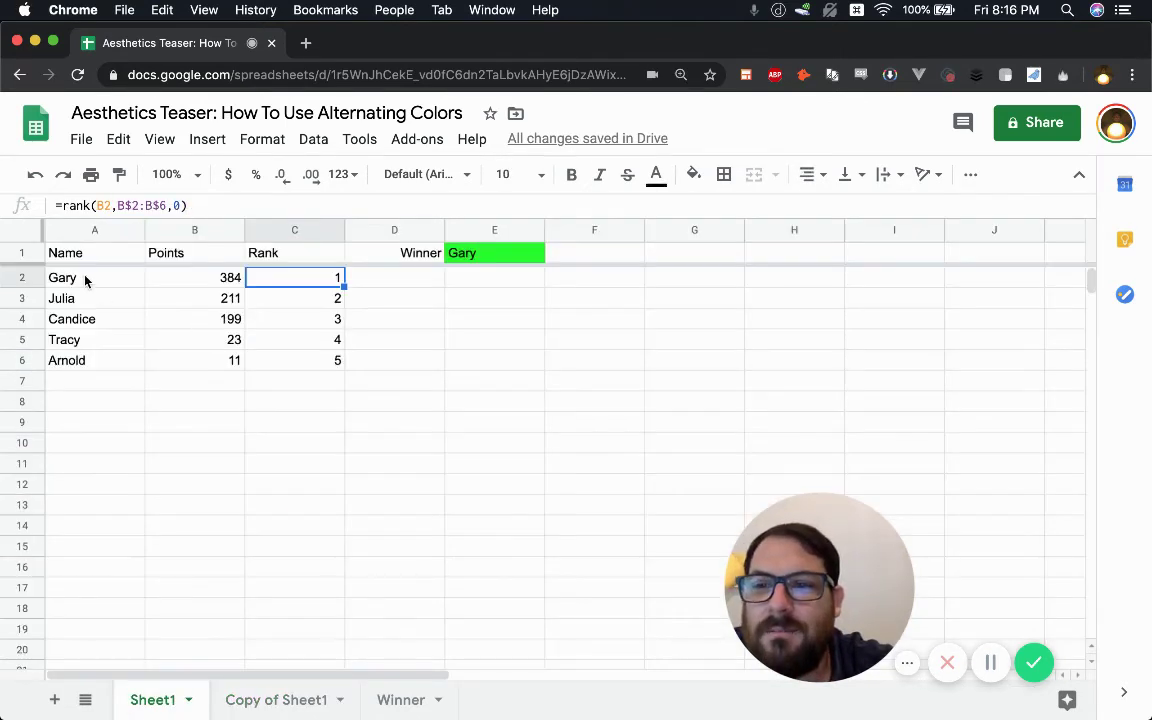
- On Copy of Sheet1, review the D6 rank formula and the C3 INDEX/MATCH winner formula
click(85, 280)
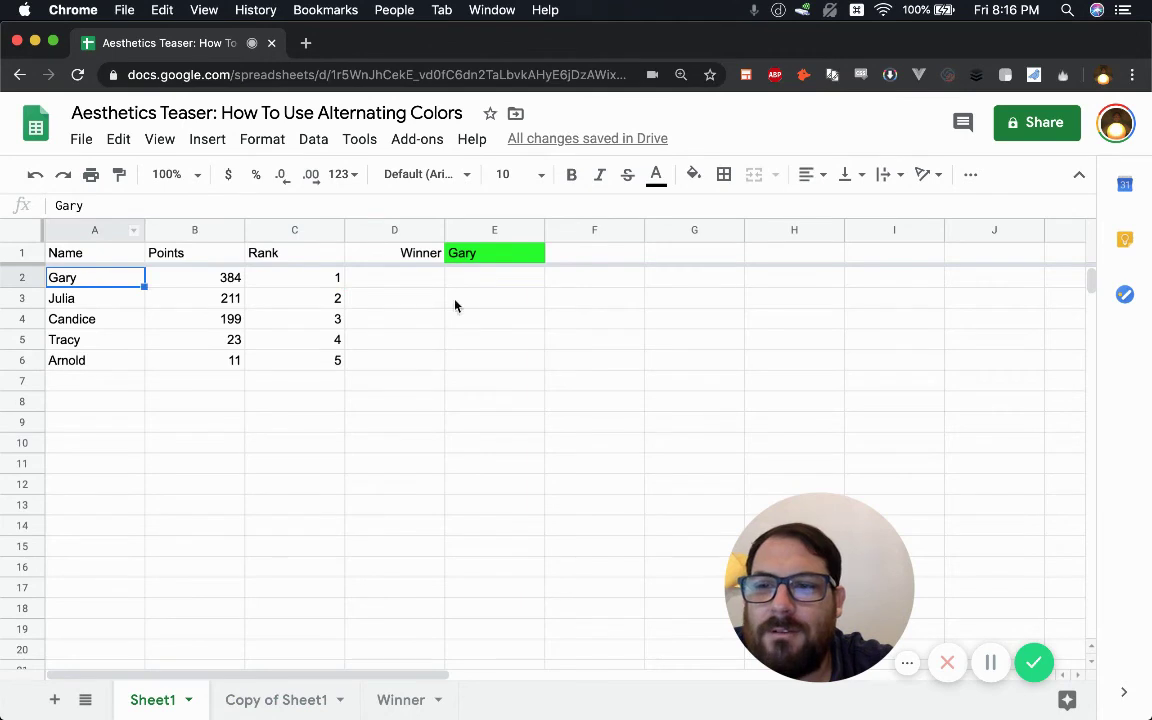
click(268, 700)
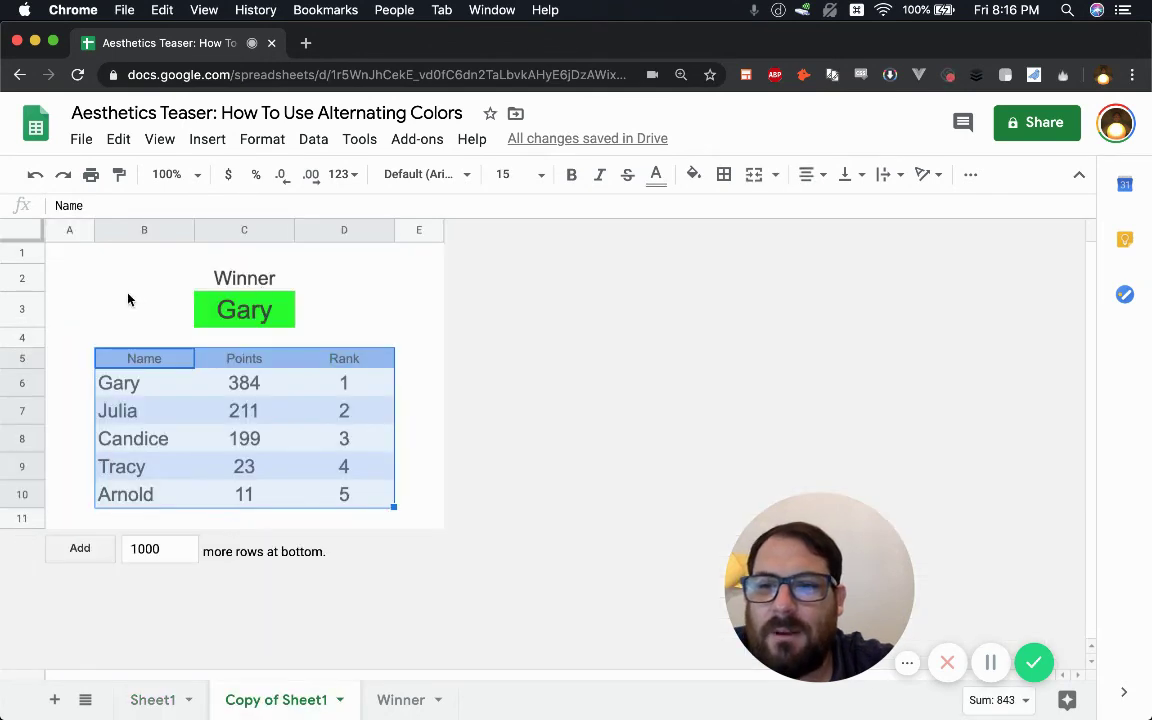
click(125, 303)
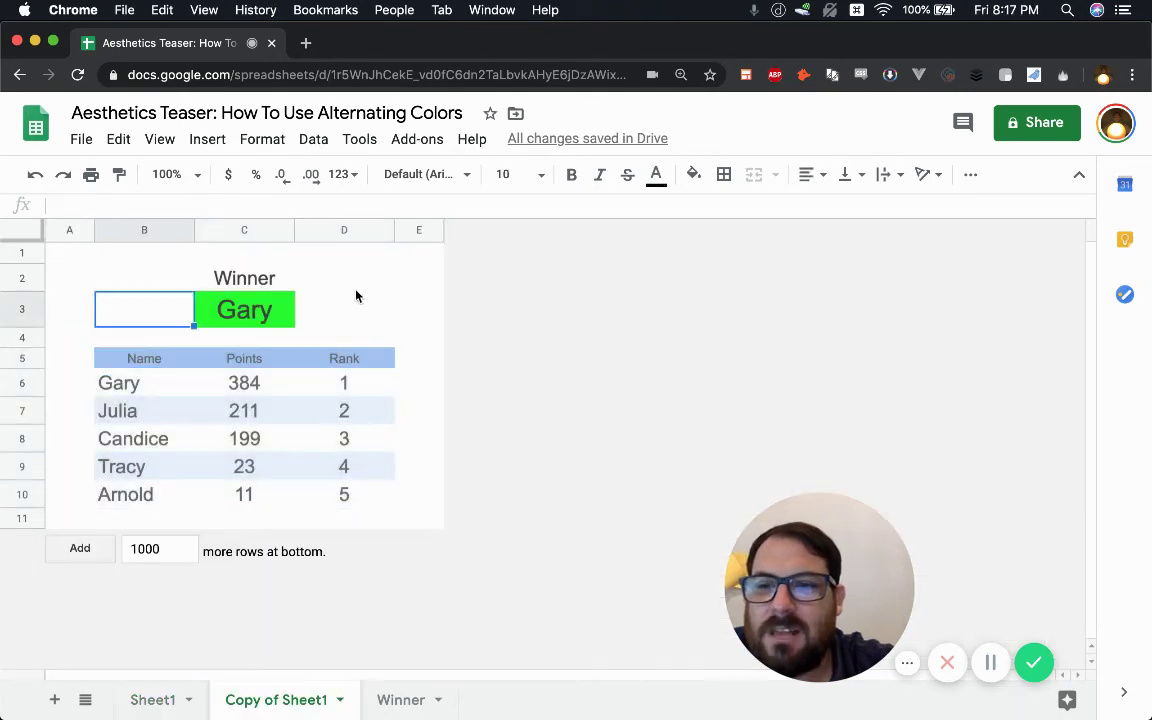
click(353, 391)
click(268, 392)
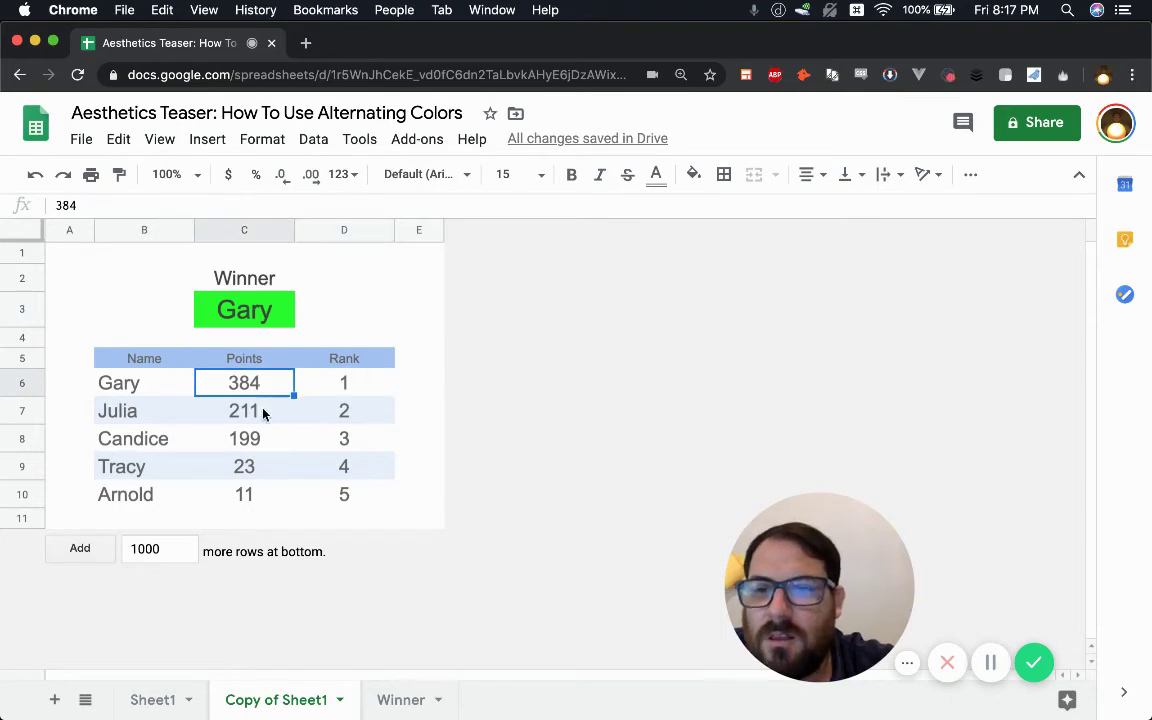
click(352, 362)
click(256, 286)
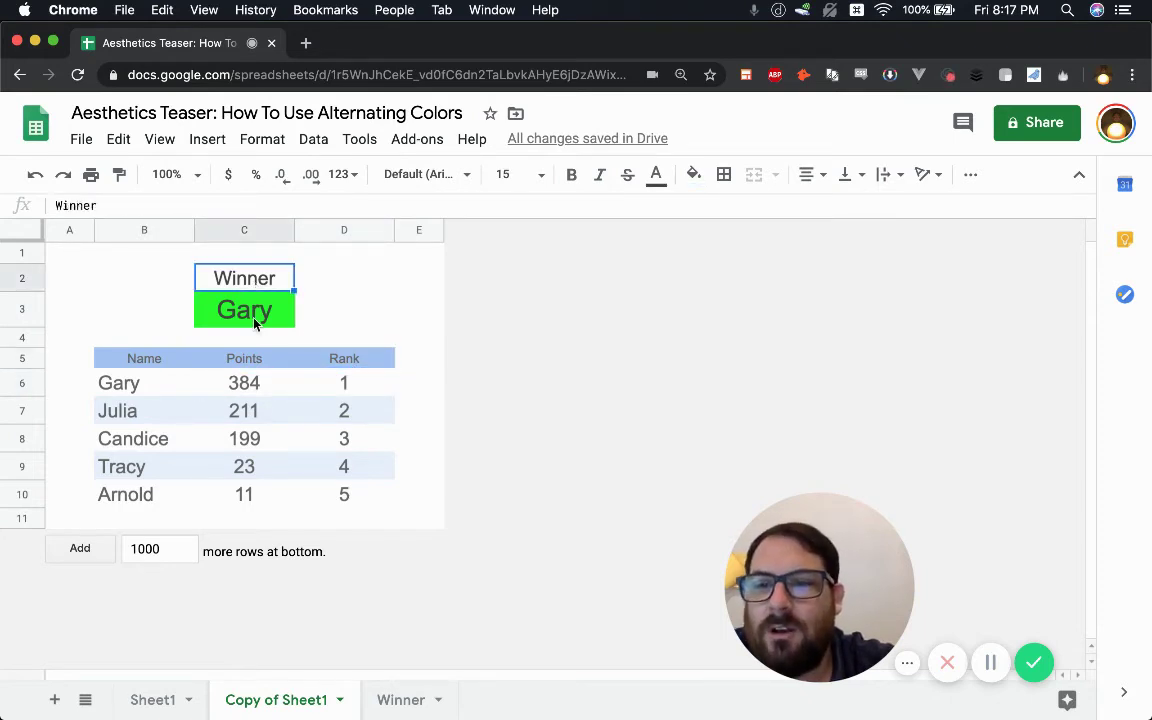
click(228, 300)
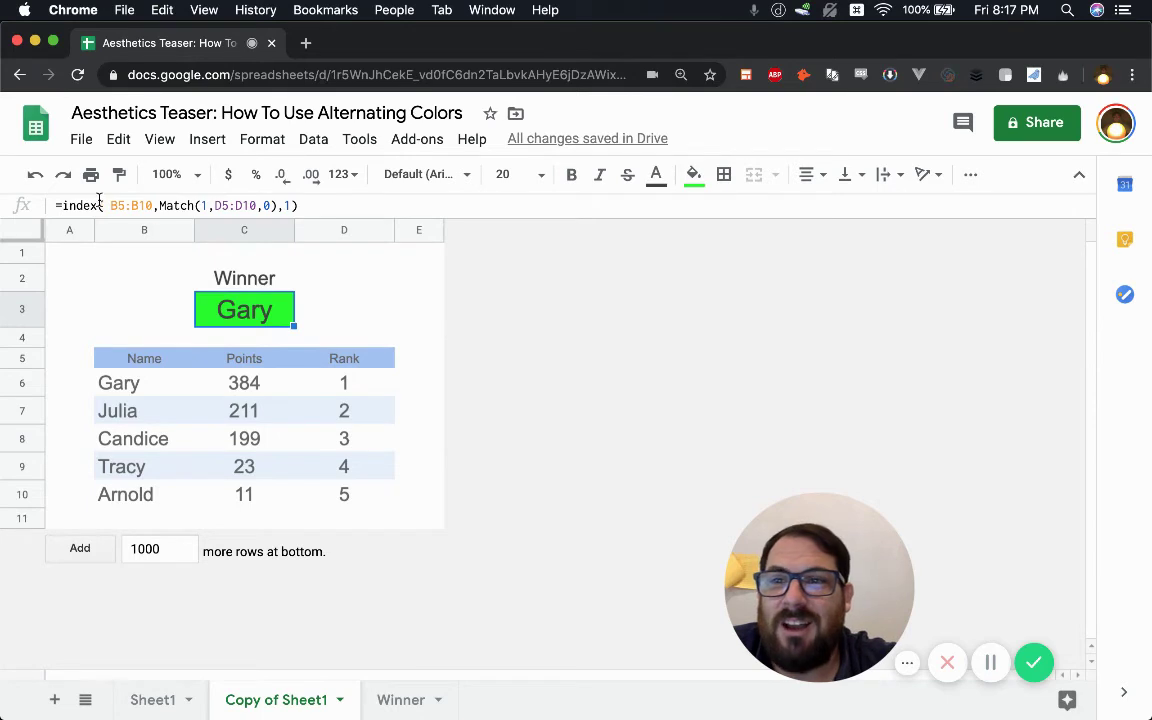
- Change Tracy's points in C9 to 323 and Gary's in C6 to 231, making Tracy the winner
click(251, 391)
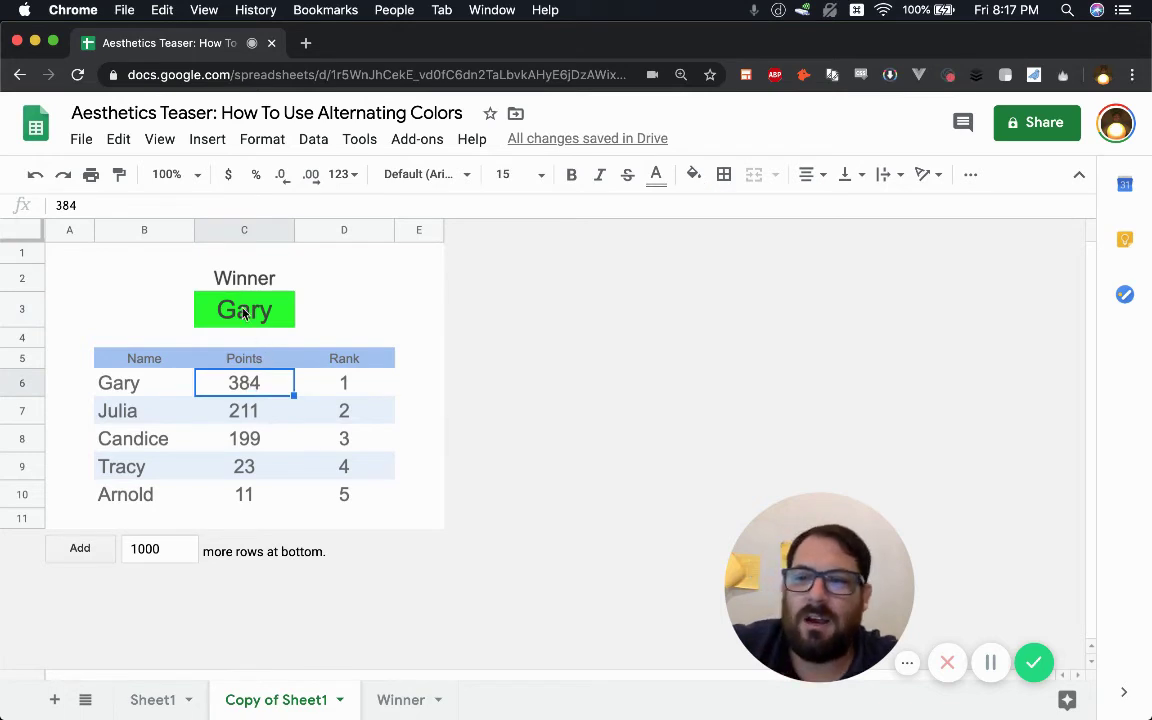
click(240, 466)
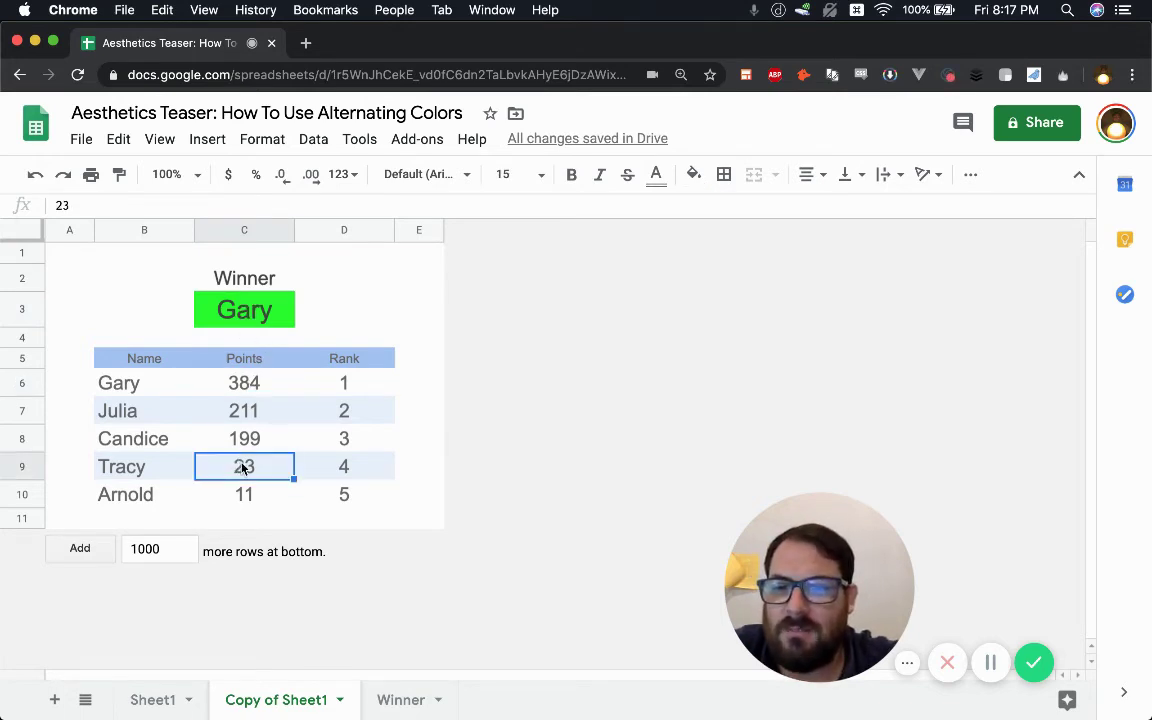
double_click(253, 466)
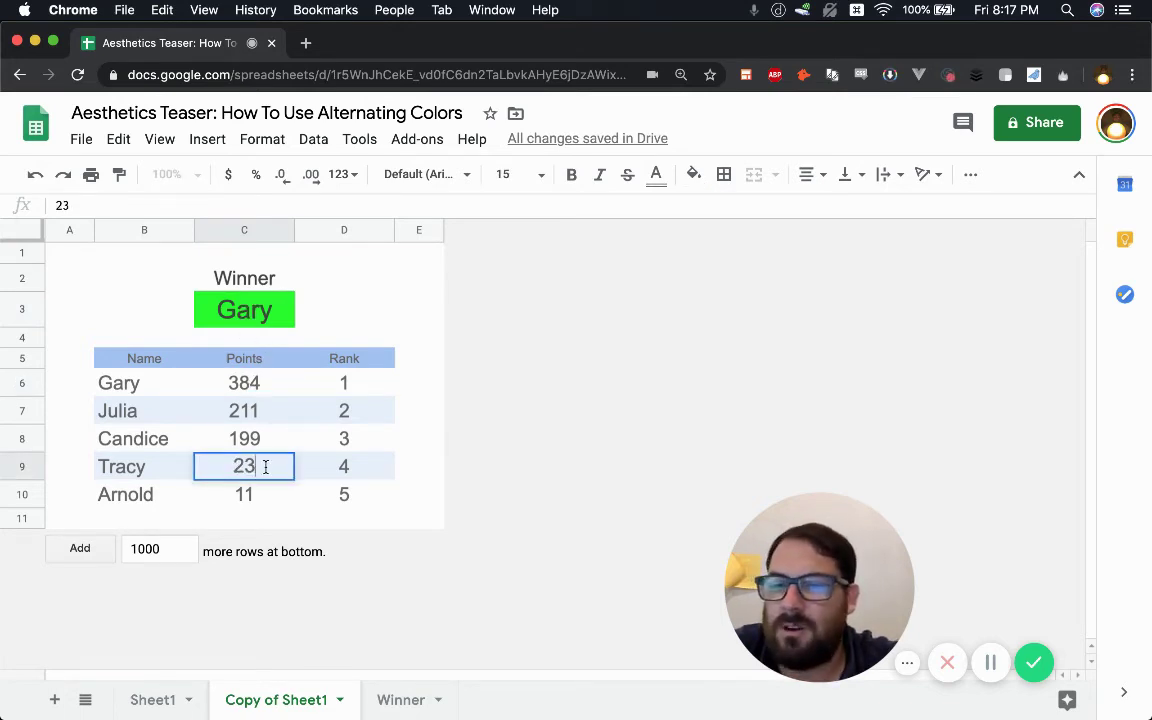
text(323)
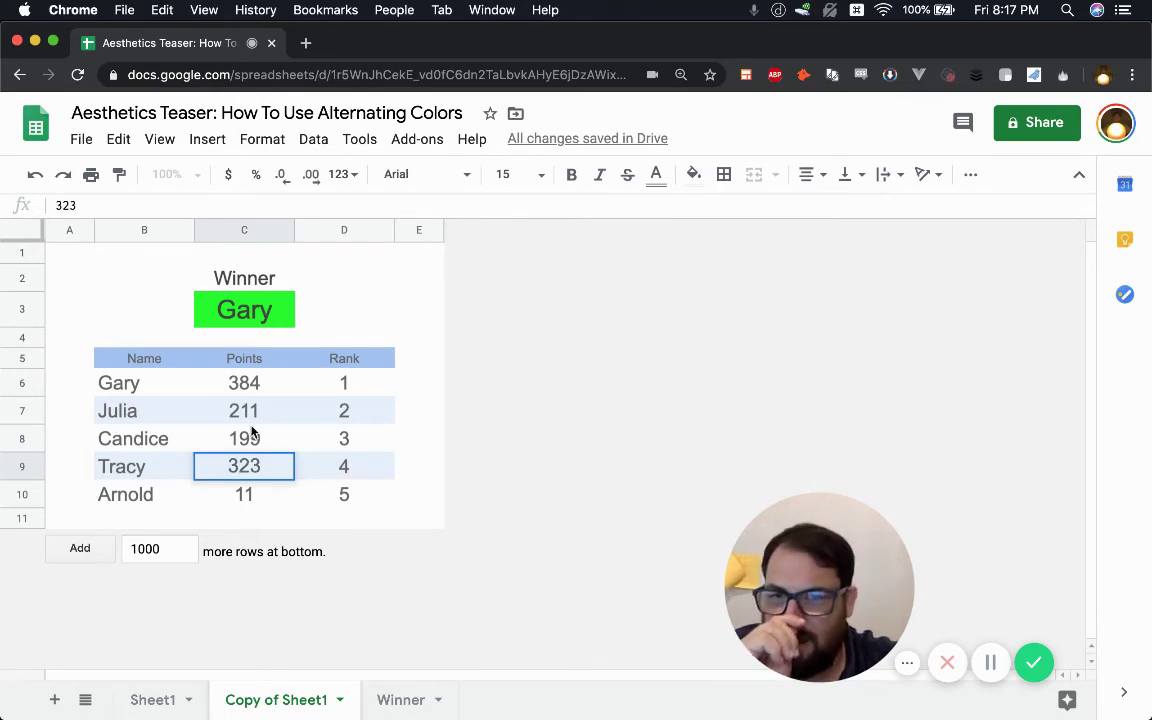
click(245, 383)
text(231)
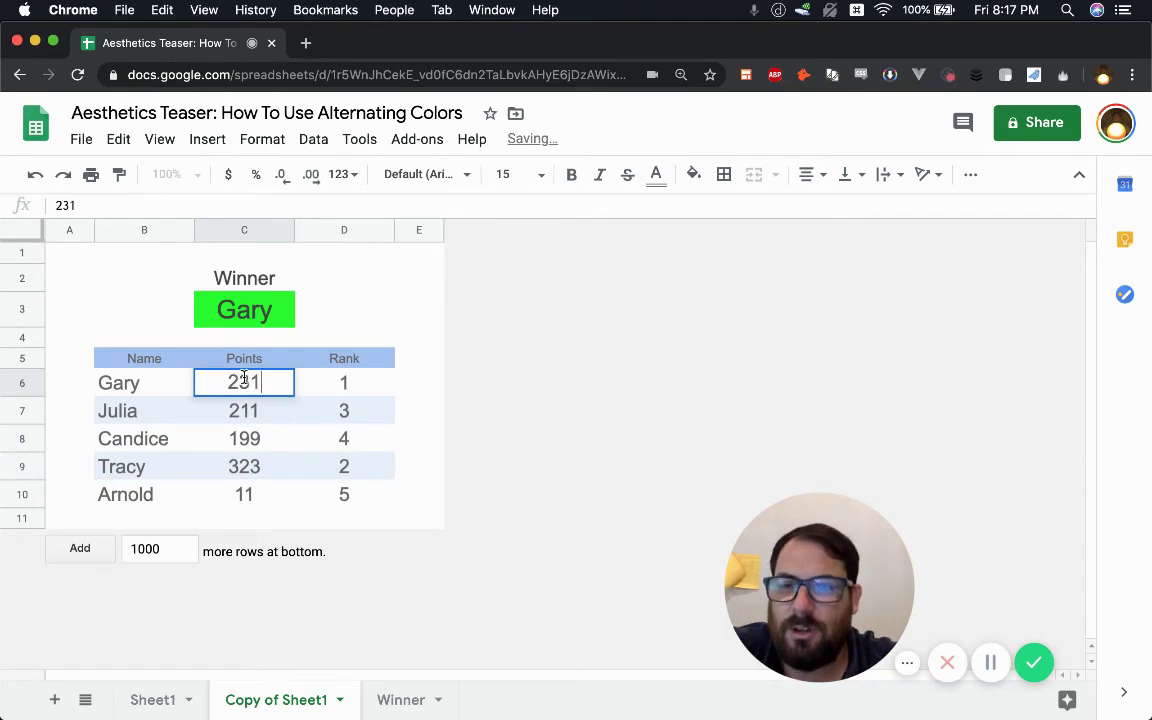
key(Return)
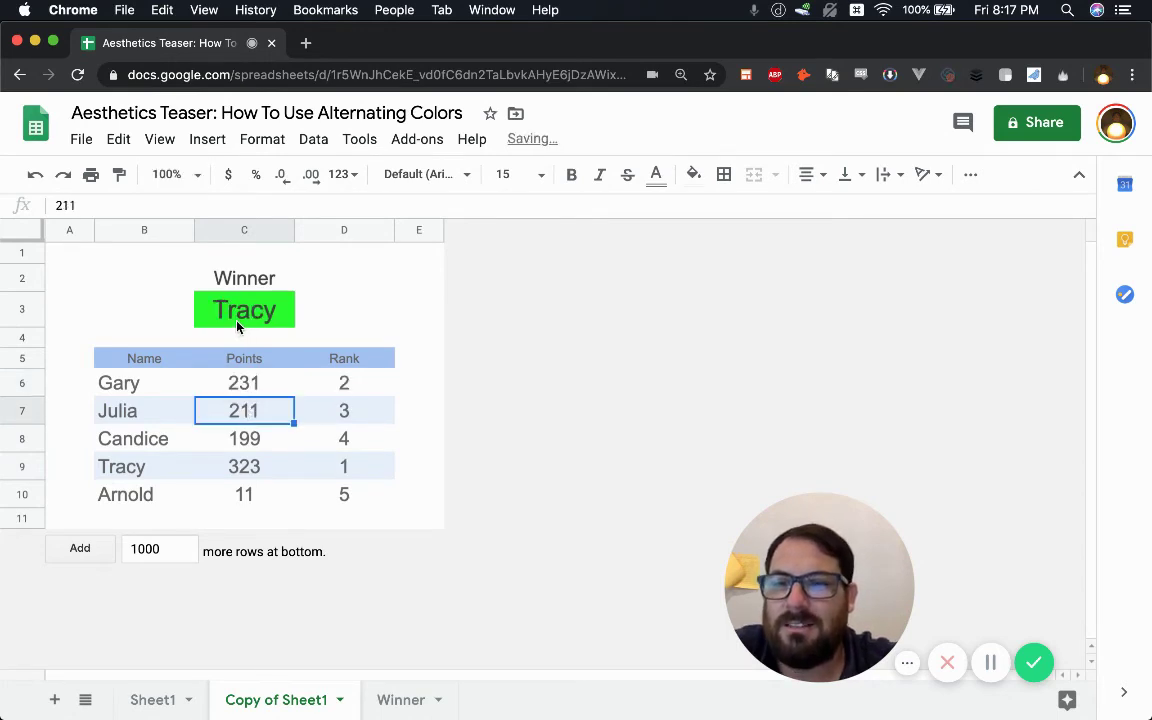
click(241, 320)
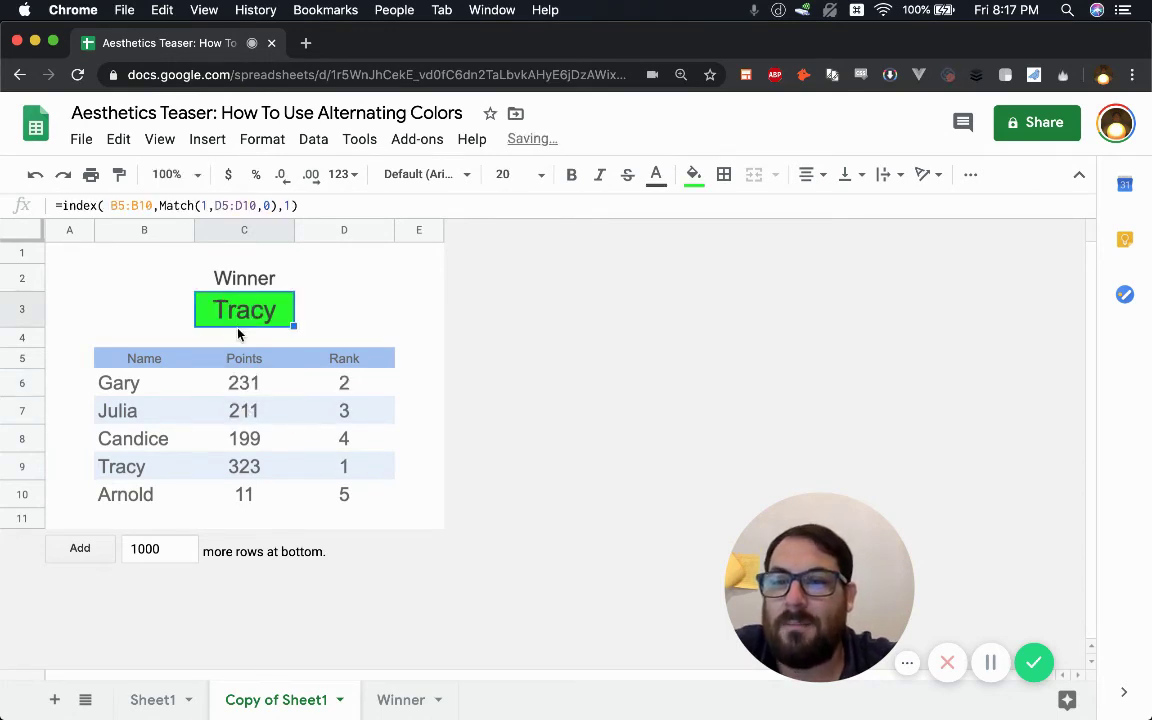
- Inspect Gary's existing rank formula in D6
click(352, 388)
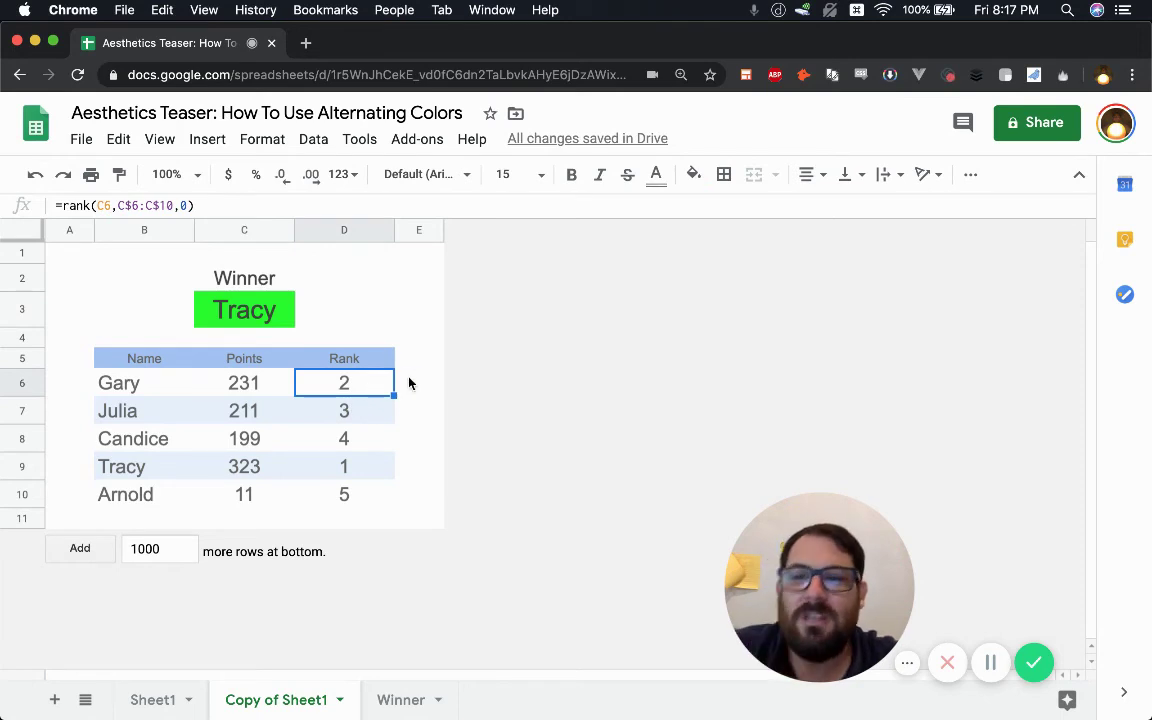
click(423, 383)
click(368, 390)
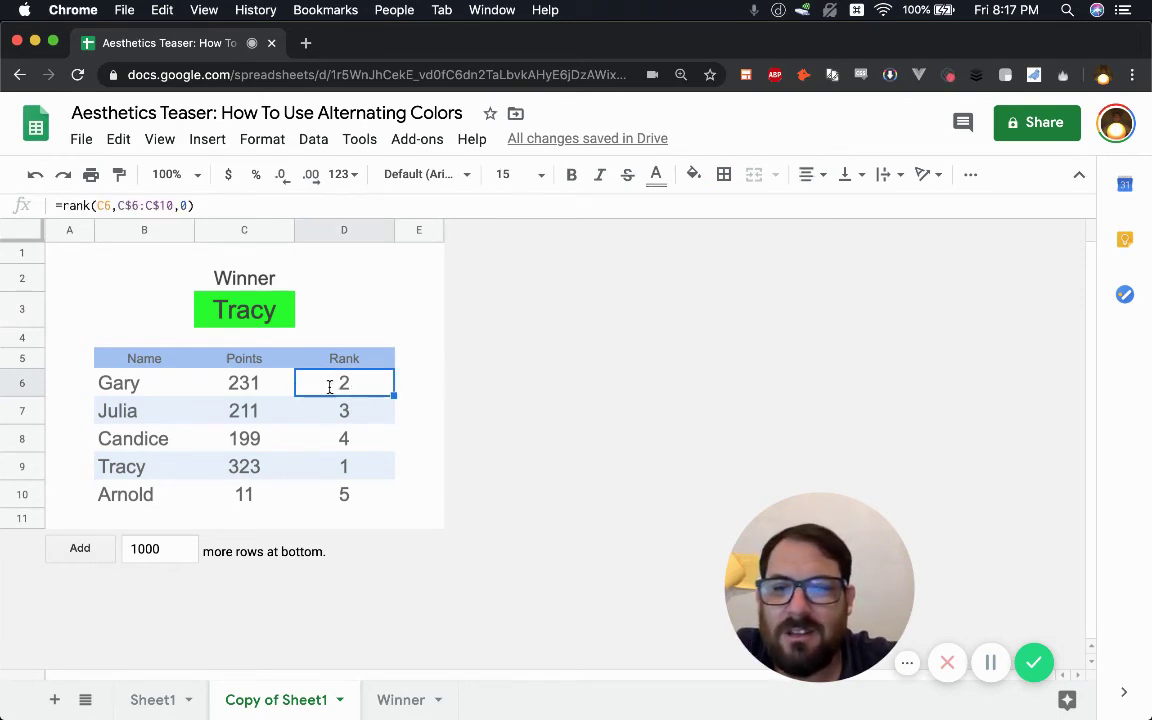
double_click(344, 383)
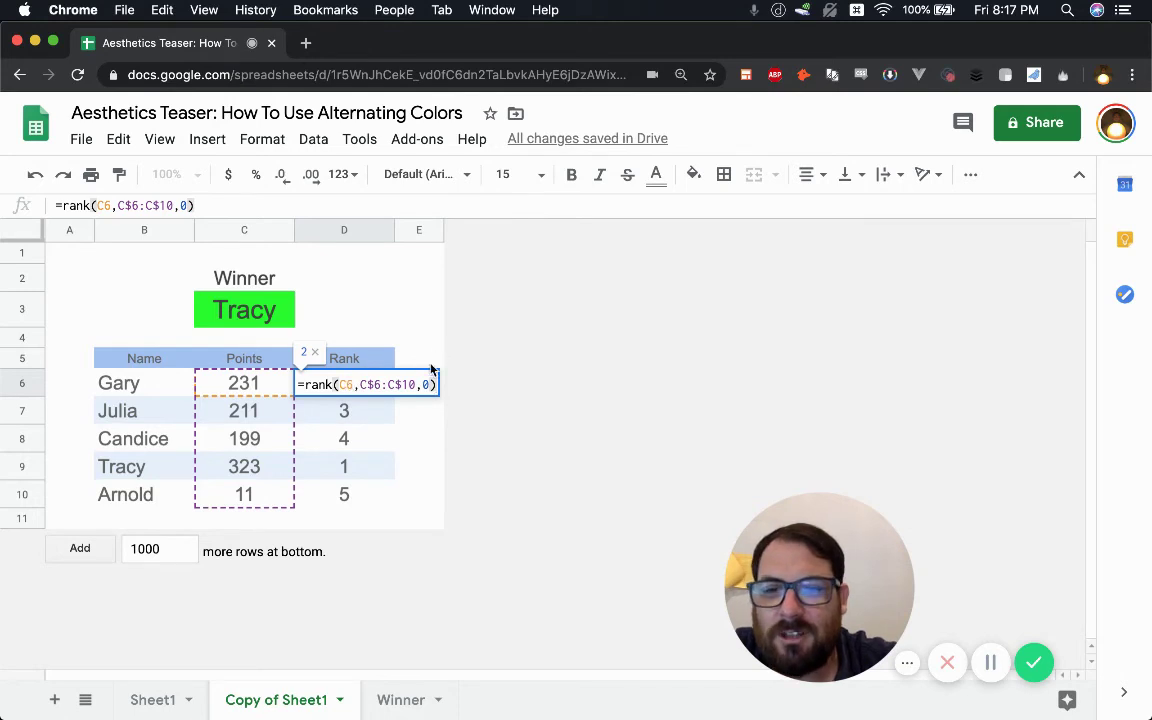
click(423, 393)
- Enter =rank(C6,C6:C10,0) in E6 and copy it
text(=)
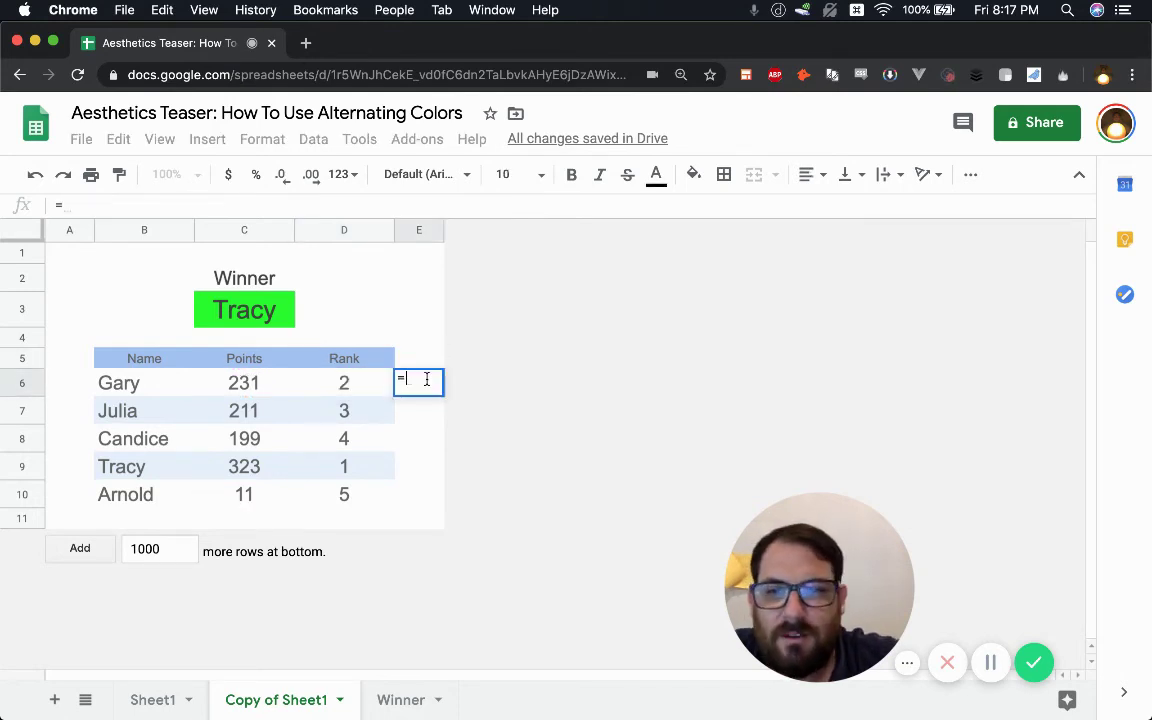
text(rank()
click(344, 383)
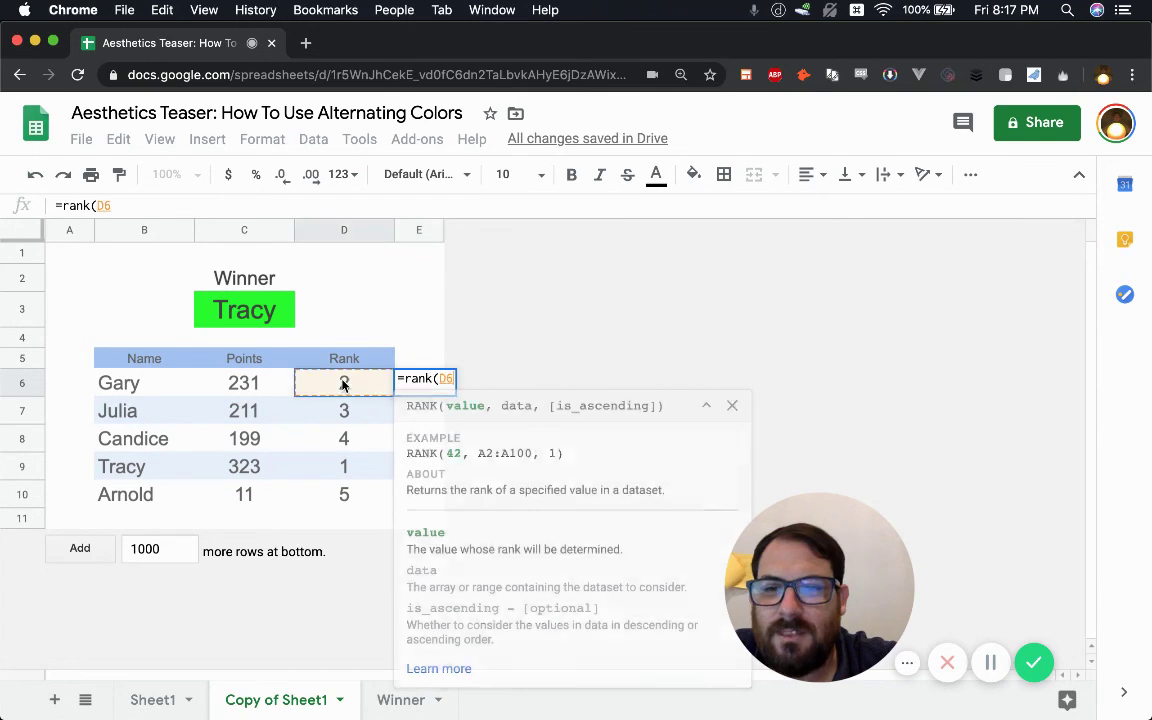
click(254, 386)
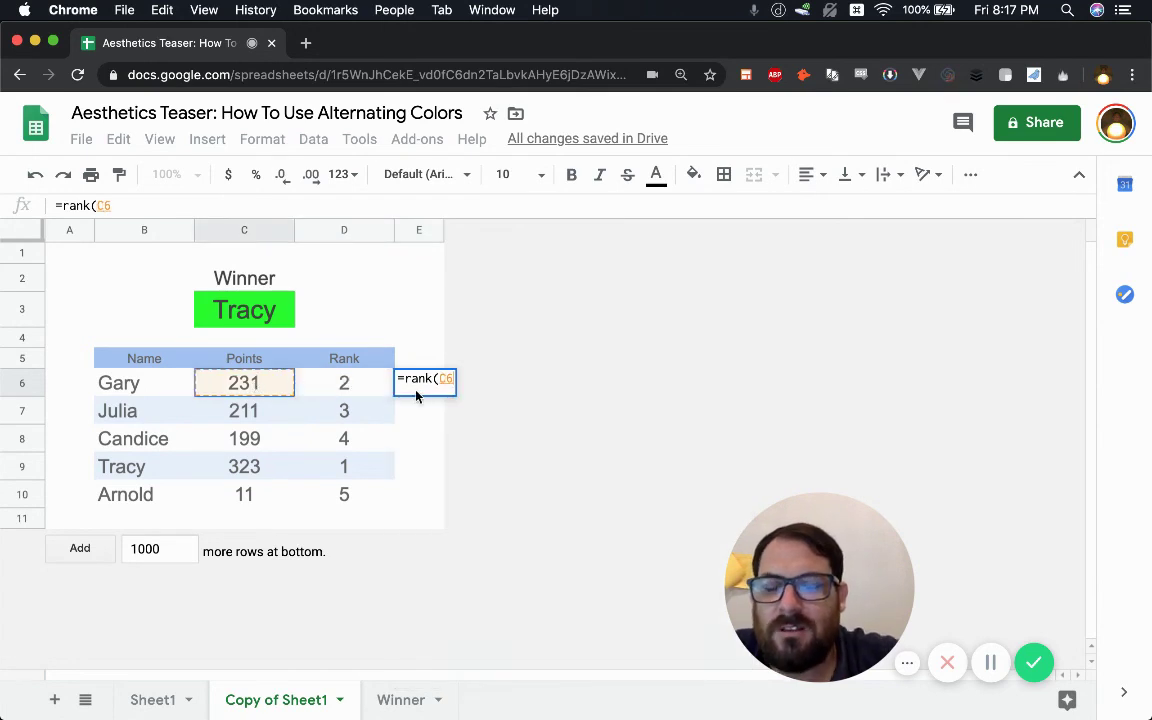
text(,)
drag(252, 383, 252, 510)
text(,)
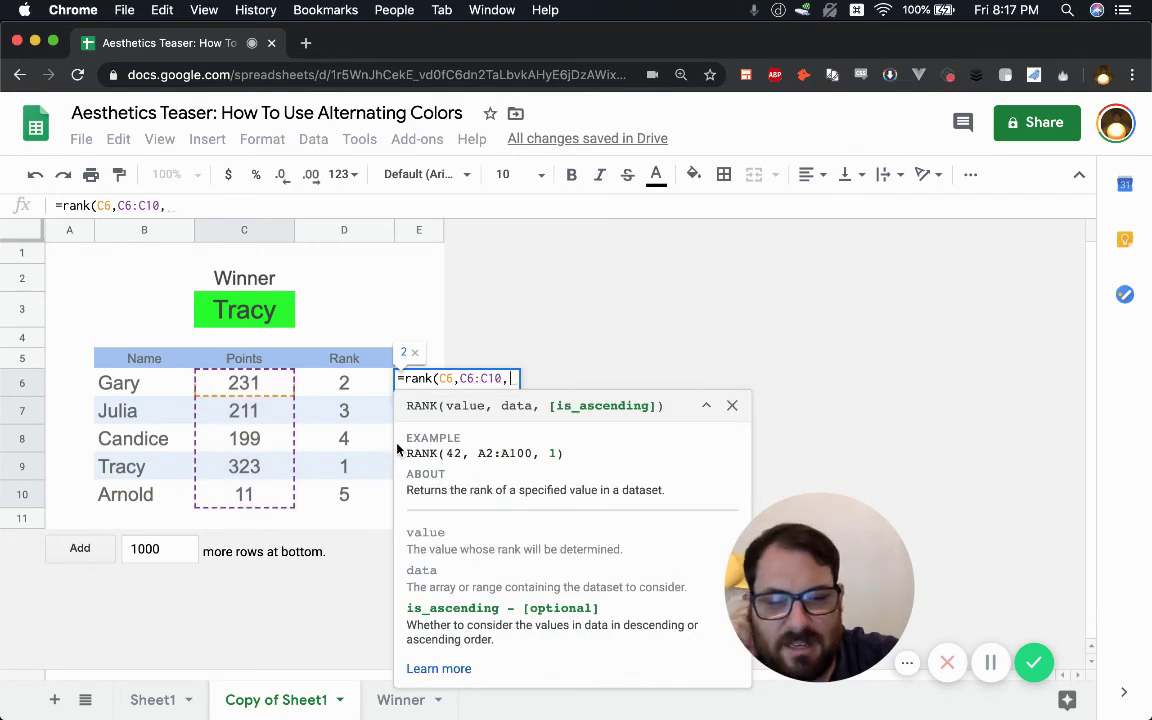
text(0)
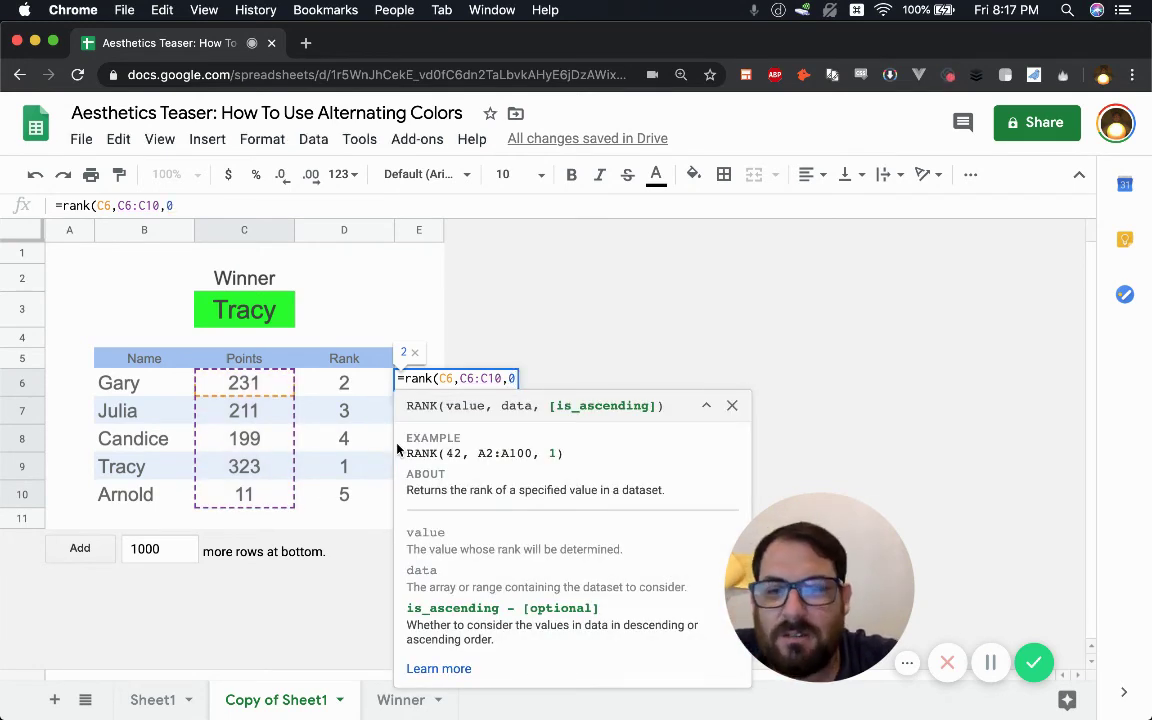
text())
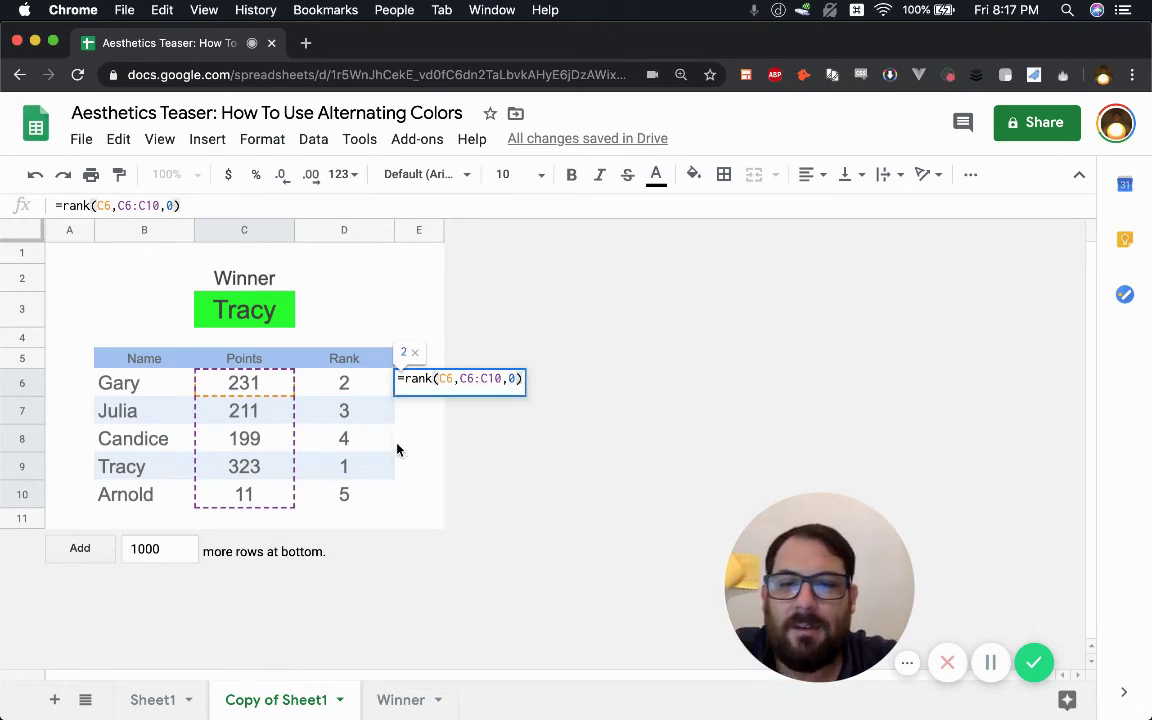
key(Return)
click(427, 381)
key(super+c)
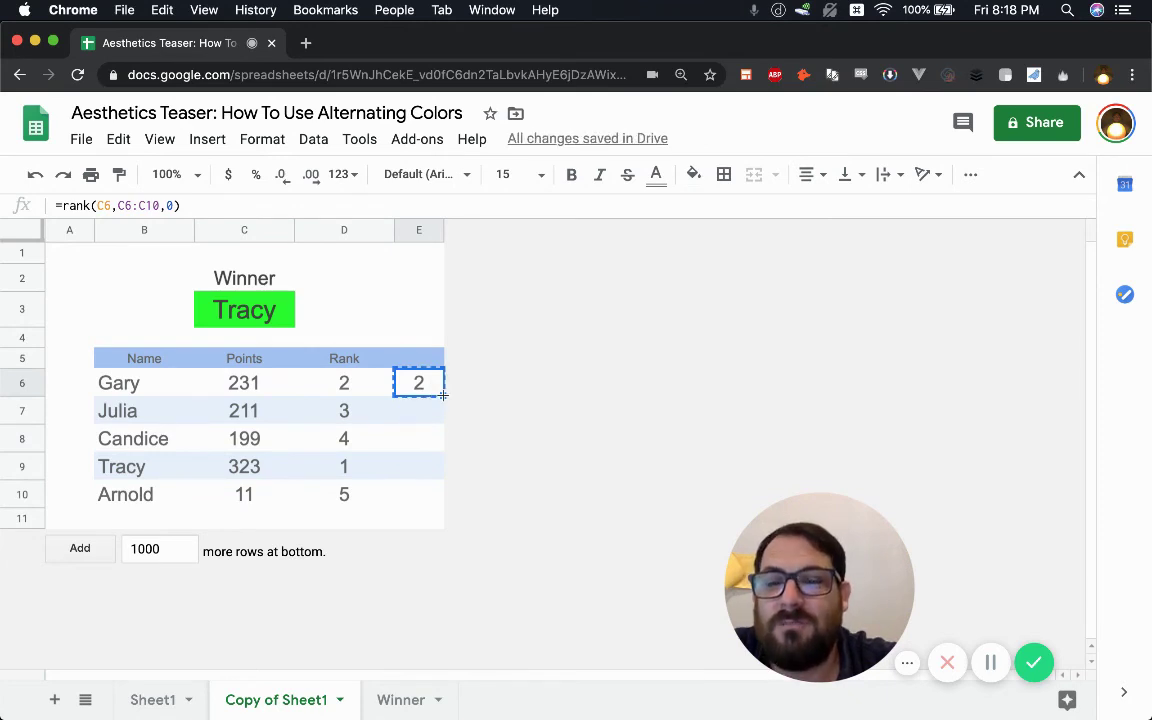
- Fill the unlocked E6 rank formula down to E10 and check the results
drag(443, 395, 431, 508)
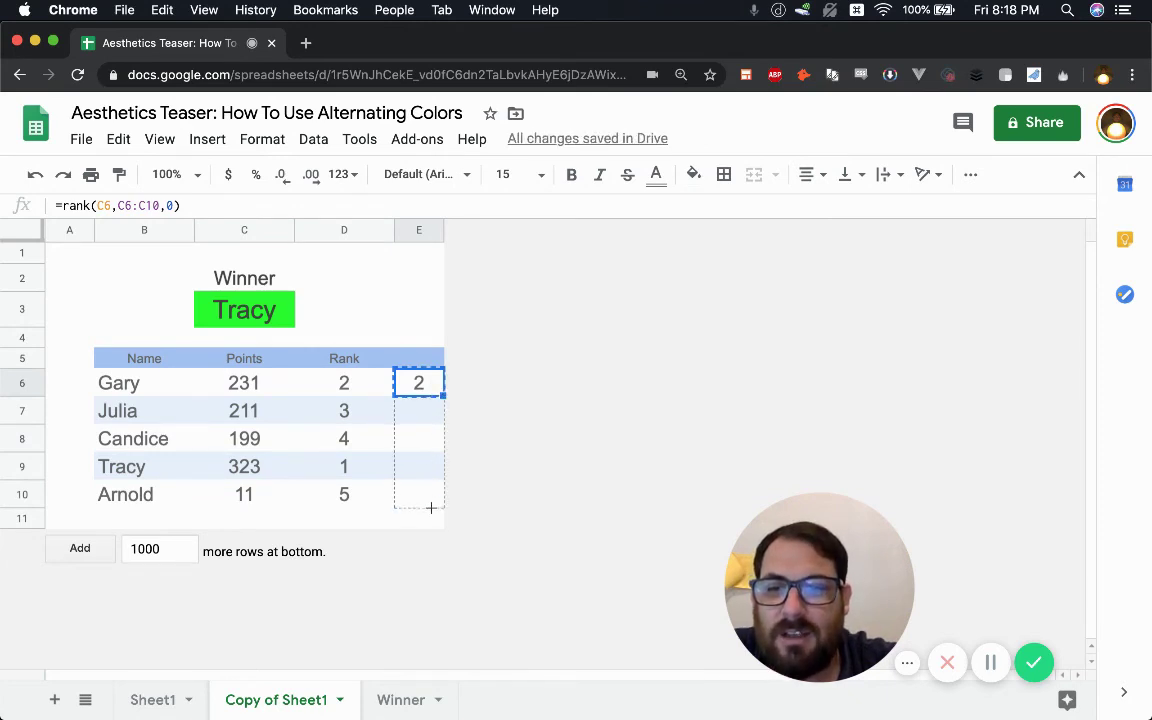
click(419, 411)
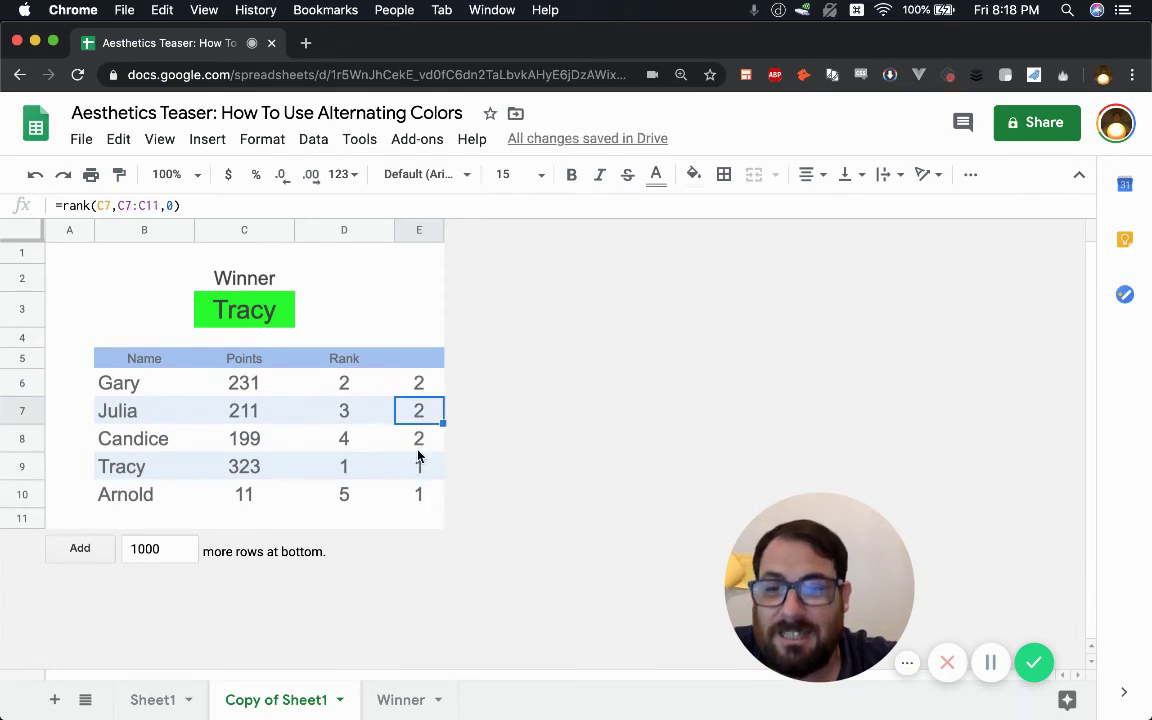
click(428, 383)
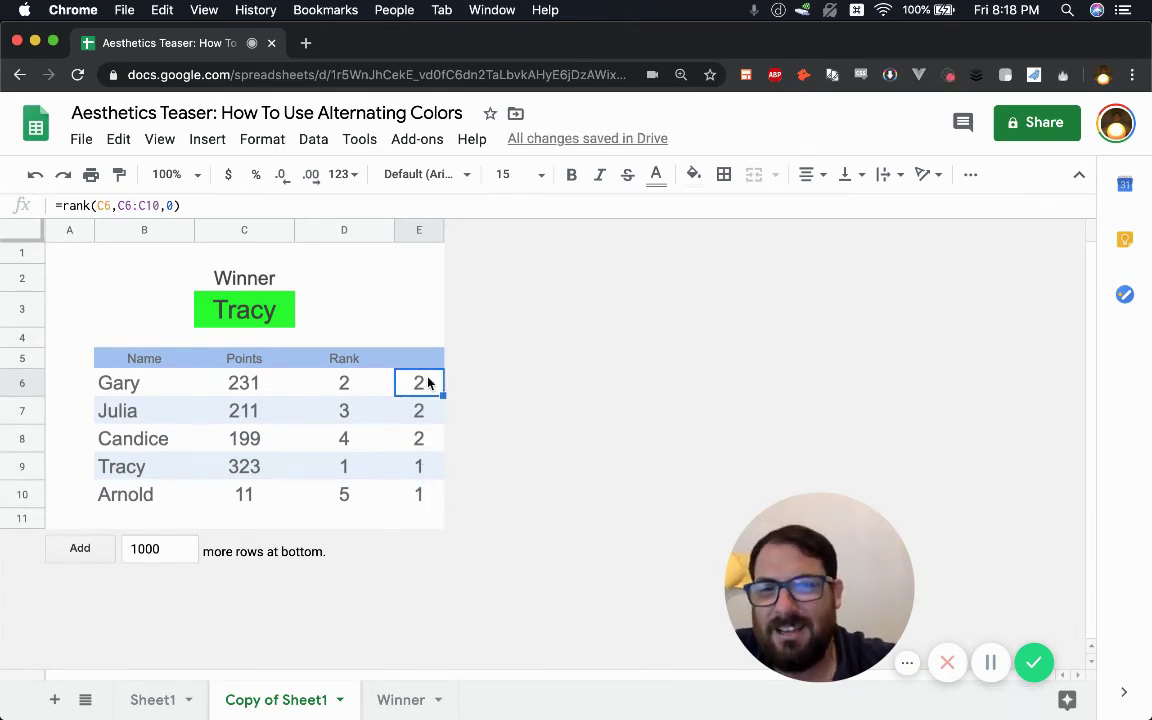
- Change E6 to =rank(C6,C$6:C$10,0) and fill it down to E10
double_click(428, 383)
click(470, 385)
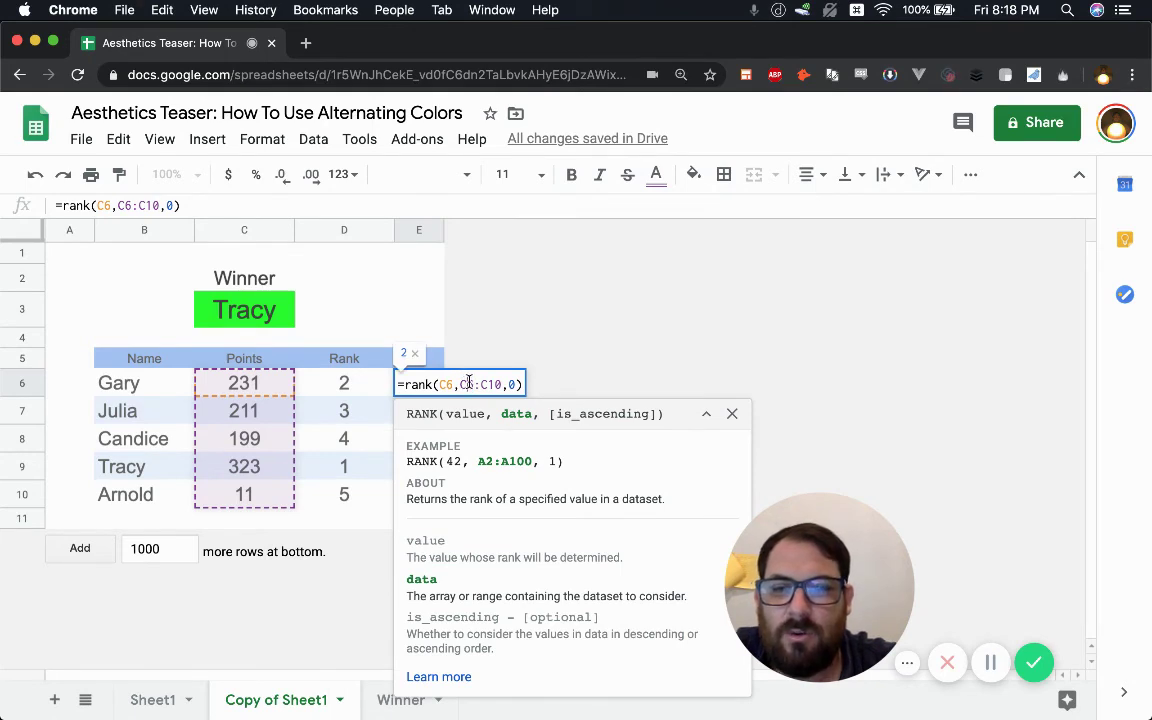
text($6:C)
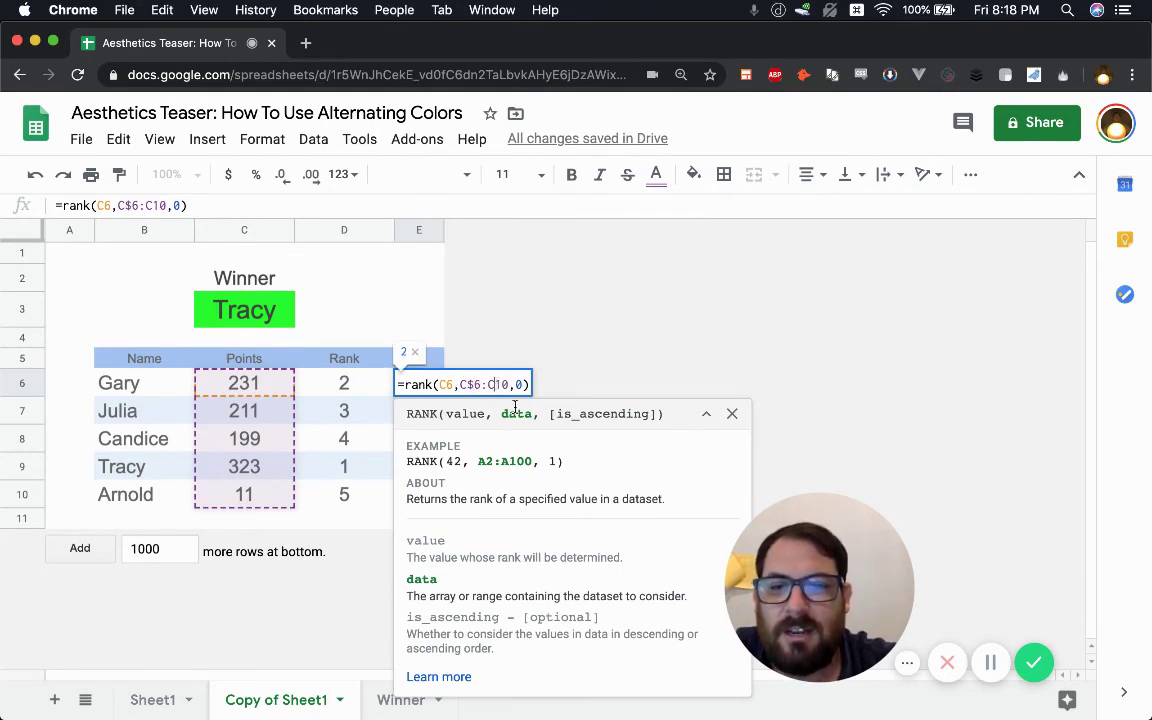
text($)
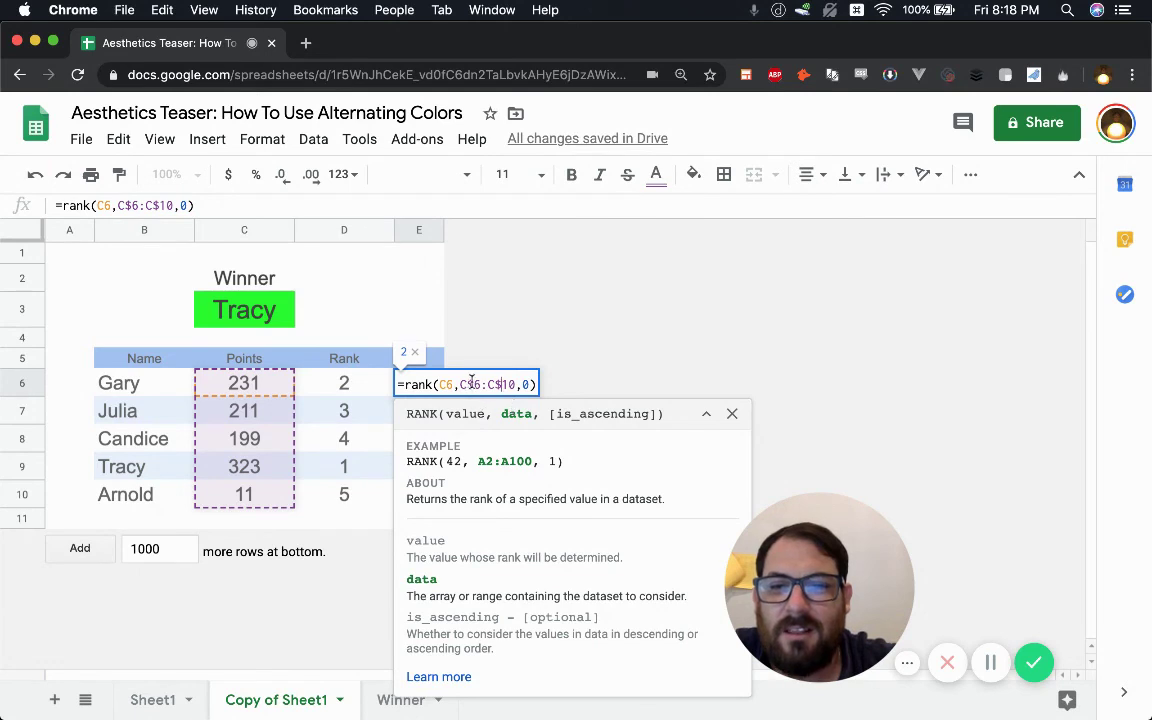
click(468, 384)
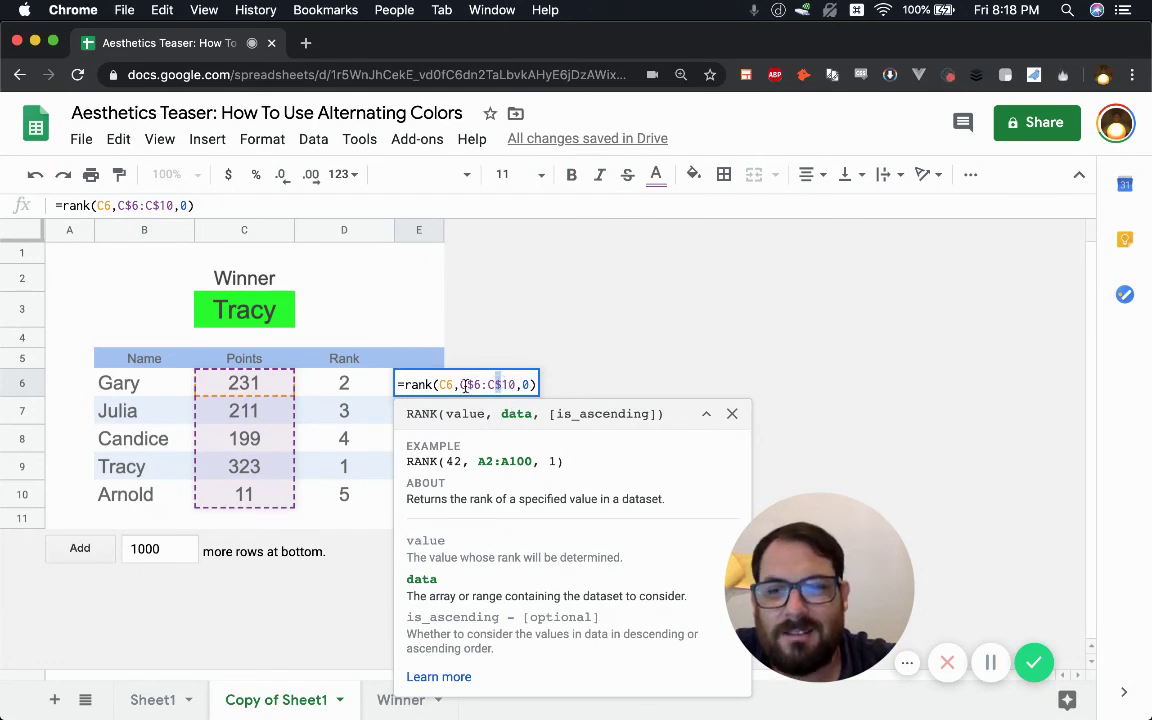
key(Return)
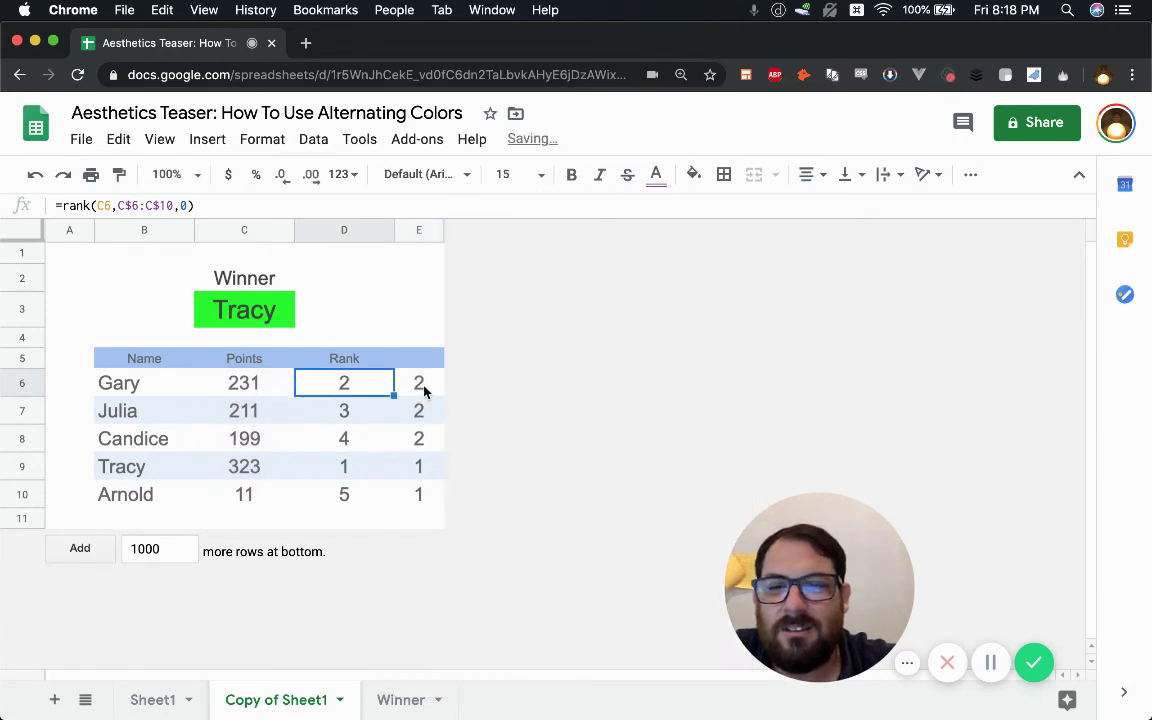
key(super+c)
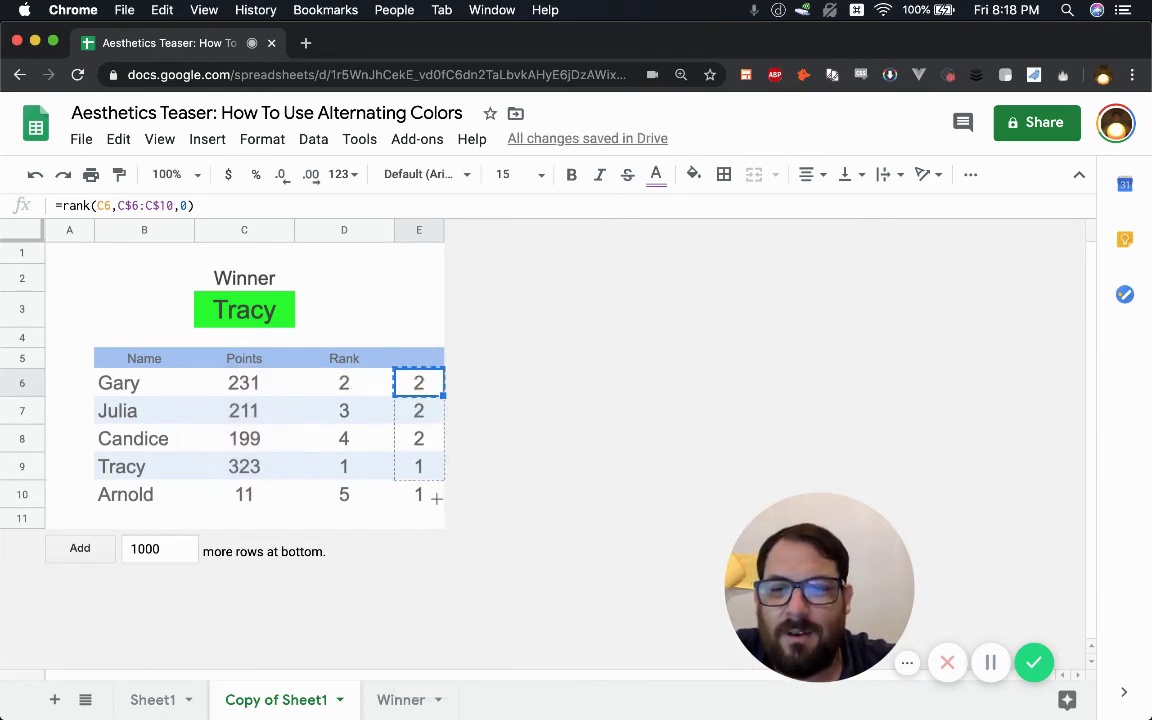
drag(442, 394, 421, 490)
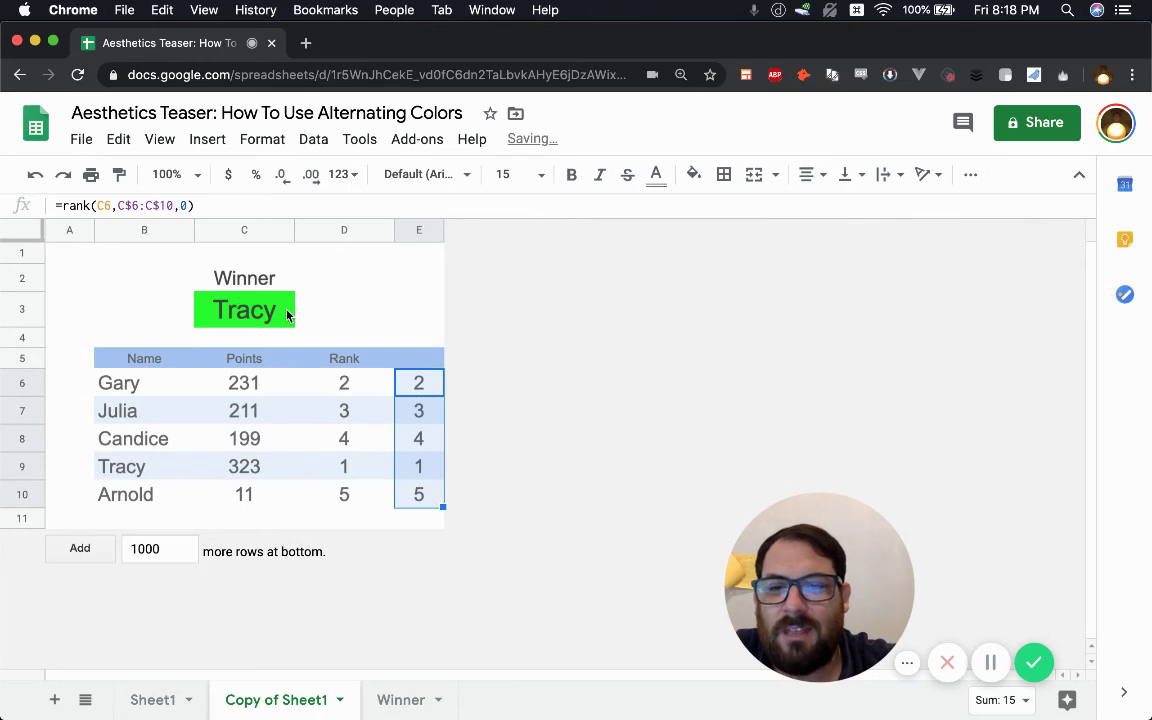
- Review the locked C$6:C$10 range in the E6 formula, then exit the cell
click(422, 390)
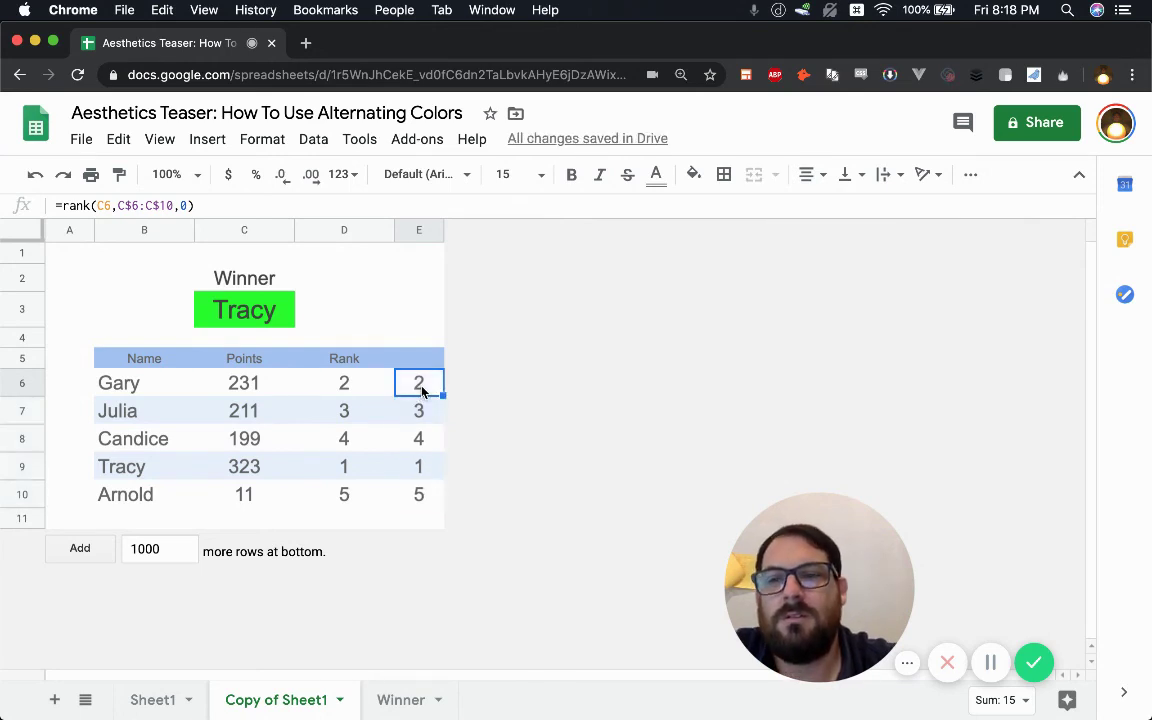
double_click(426, 386)
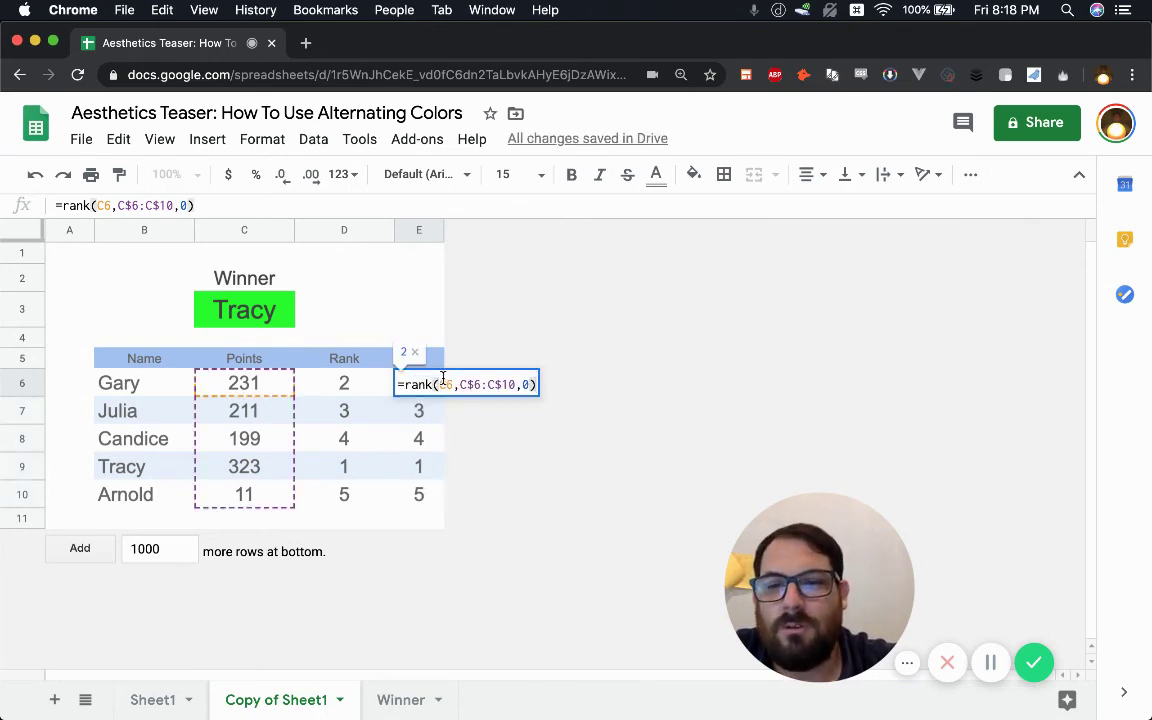
drag(459, 384, 521, 384)
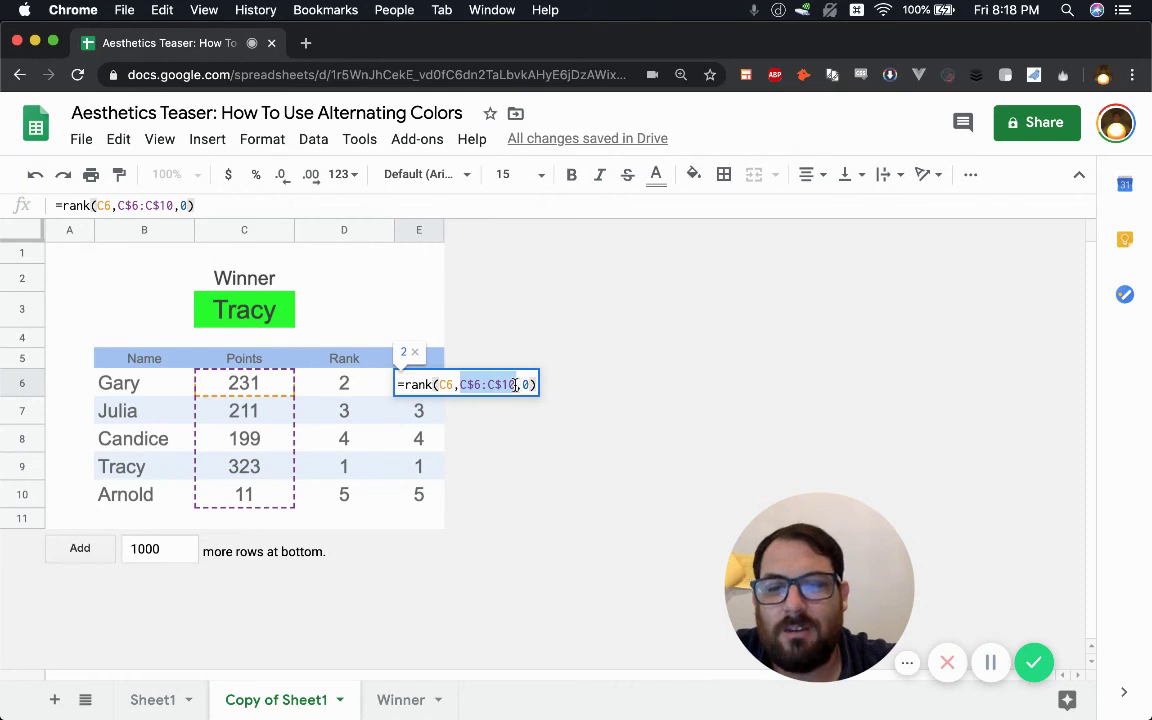
click(471, 384)
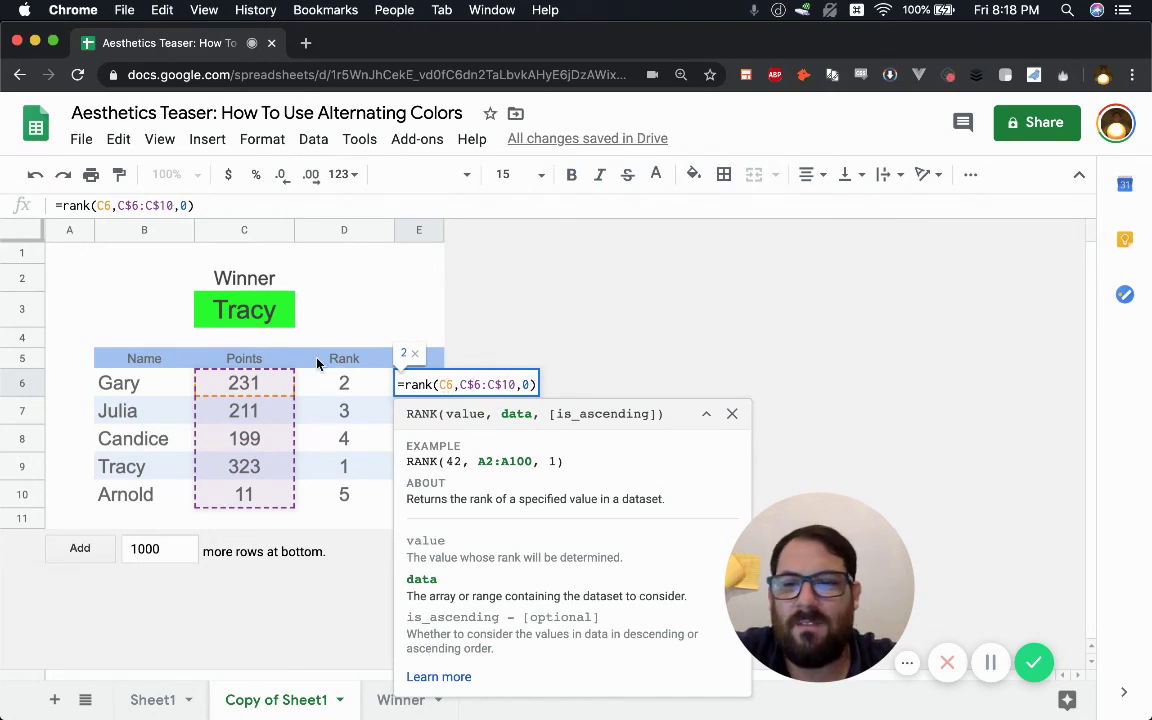
click(310, 437)
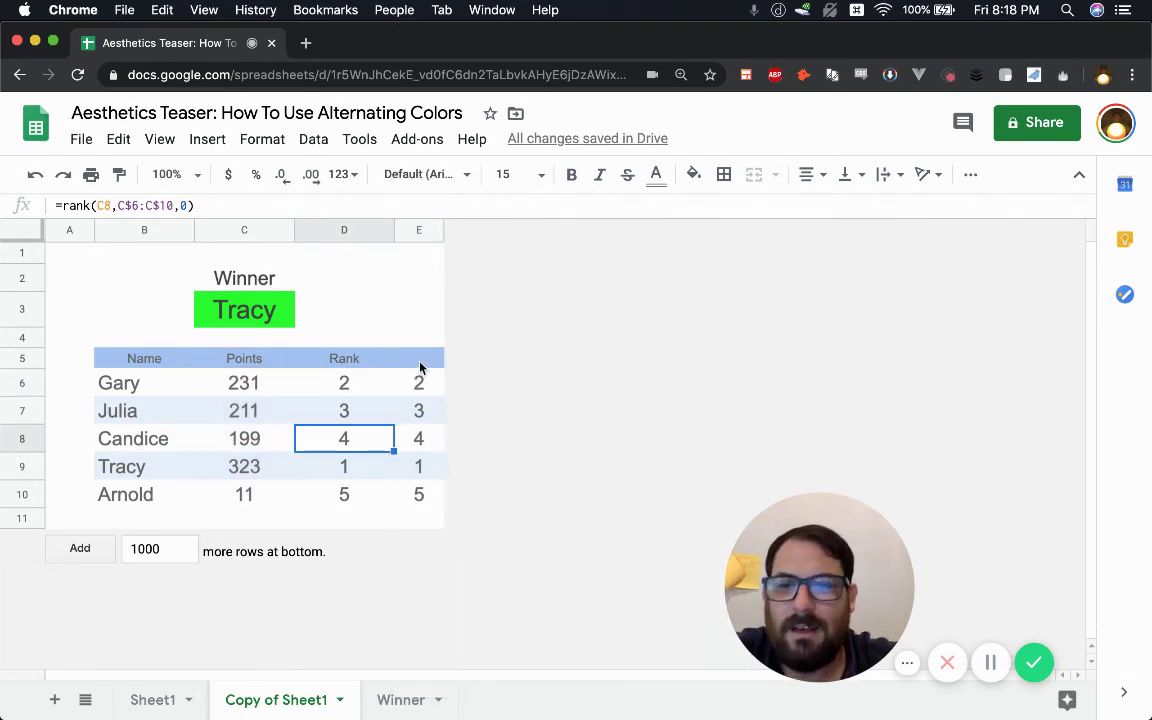
- Delete the test ranks in E5:E10 and confirm column E is empty
drag(420, 368, 419, 494)
key(Delete)
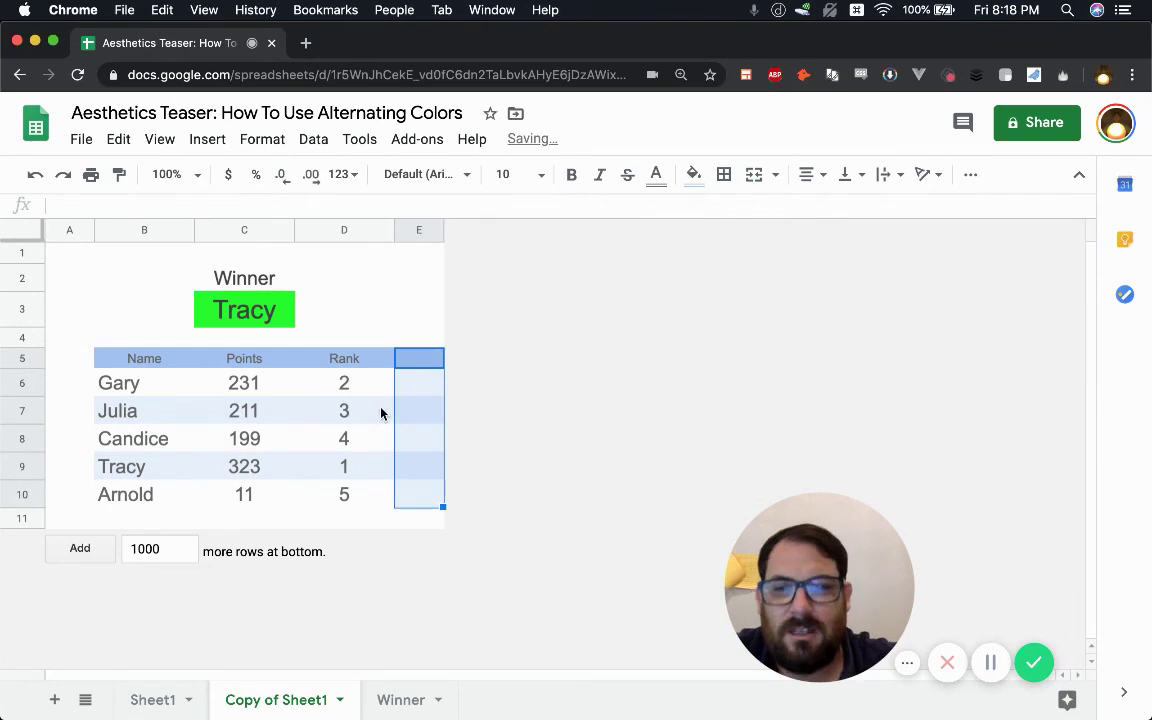
click(379, 411)
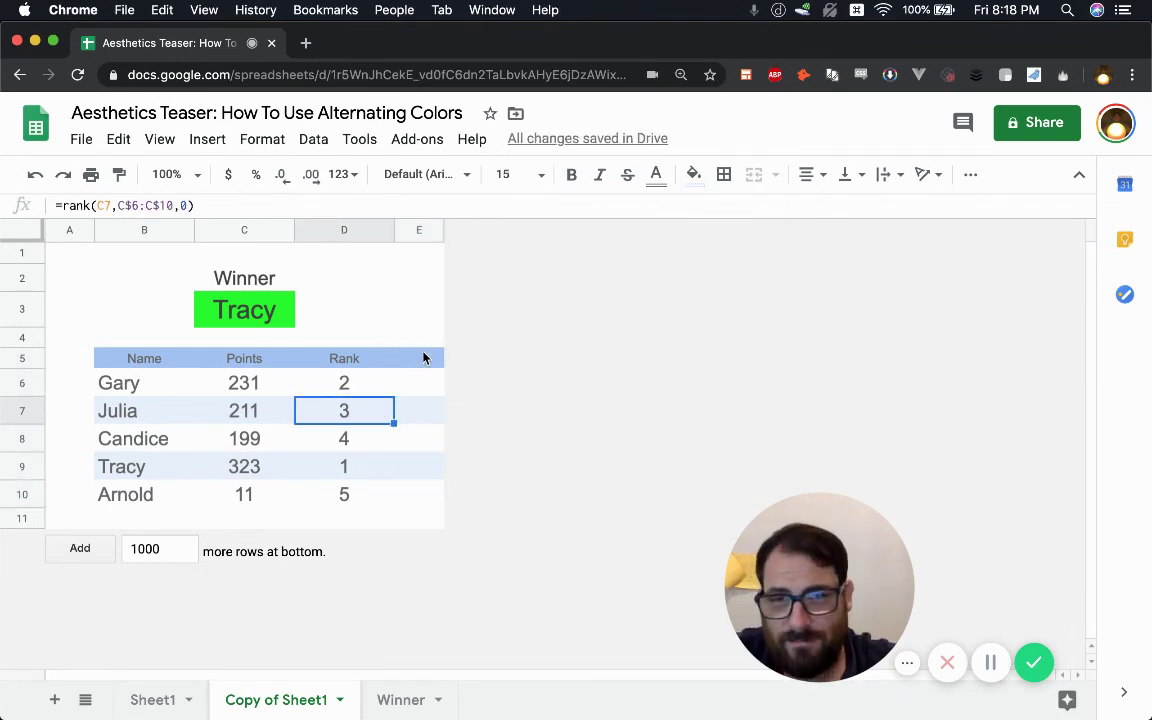
drag(420, 358, 427, 504)
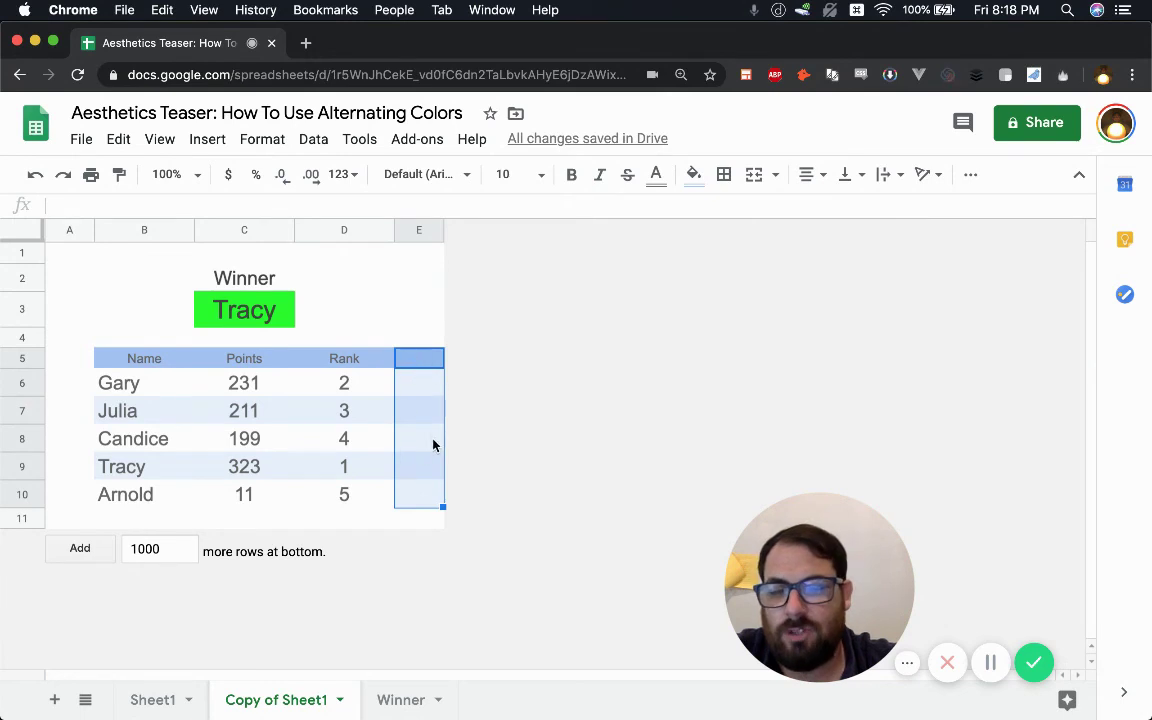
click(419, 390)
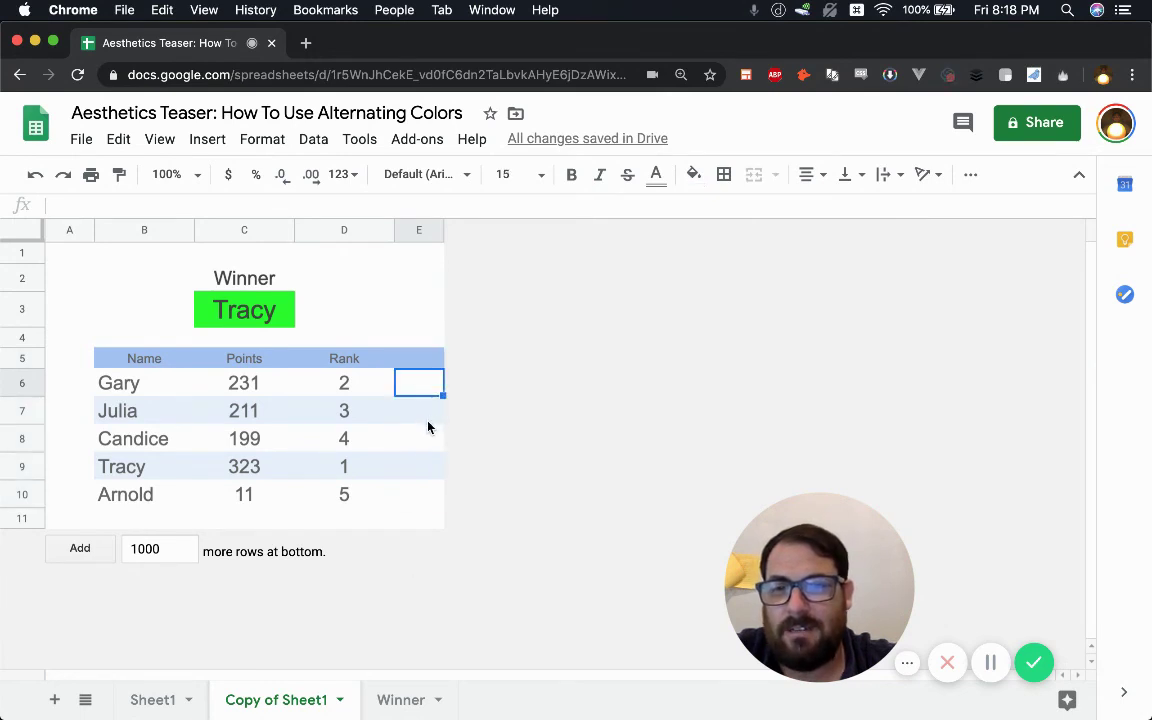
drag(420, 338, 425, 504)
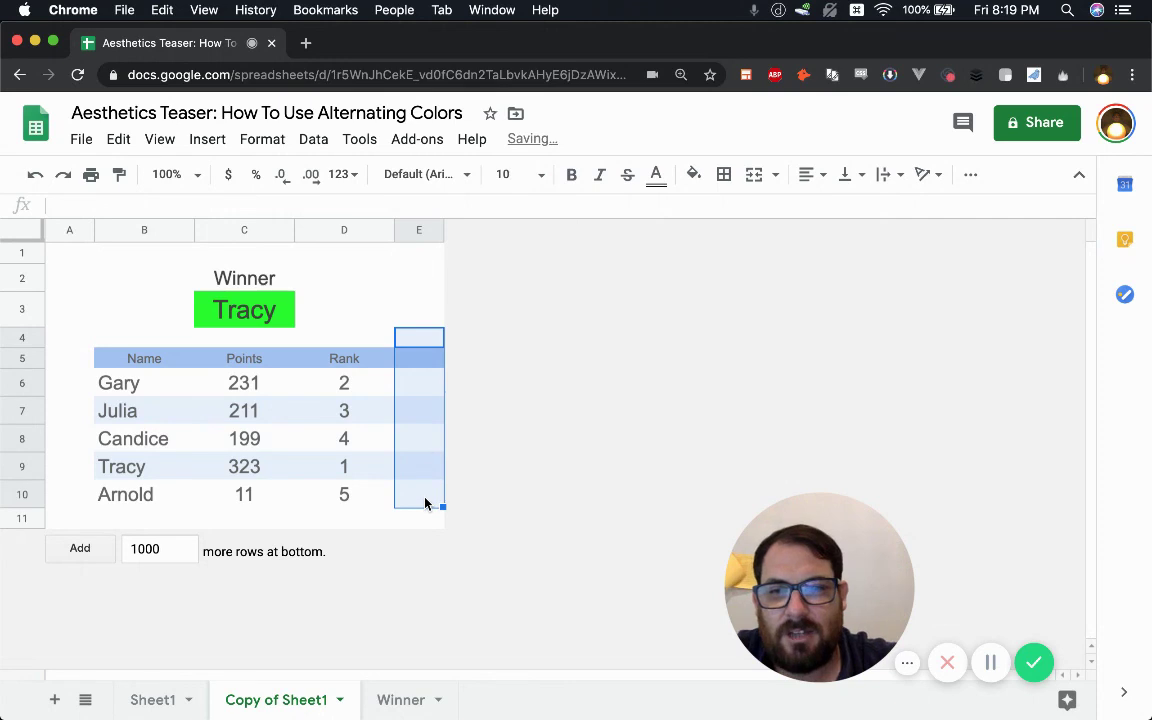
- Change the alternating colours range from B5:E10 to B5:D10
click(400, 441)
drag(149, 360, 376, 500)
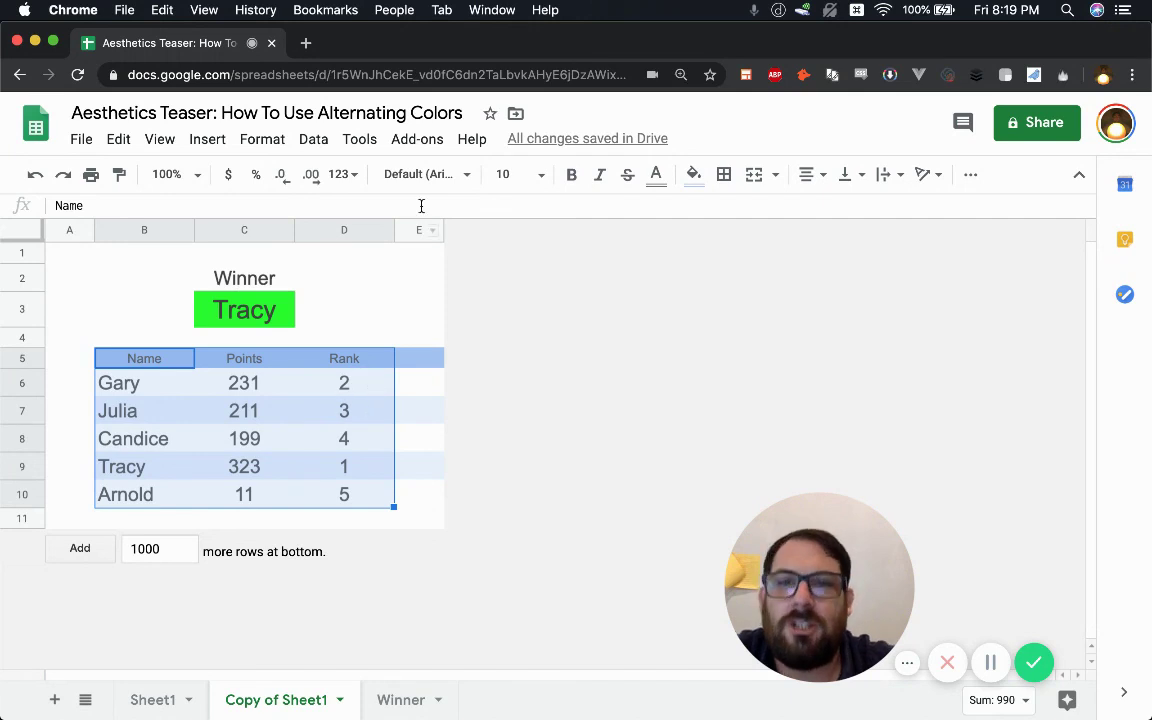
click(693, 176)
drag(837, 548, 530, 576)
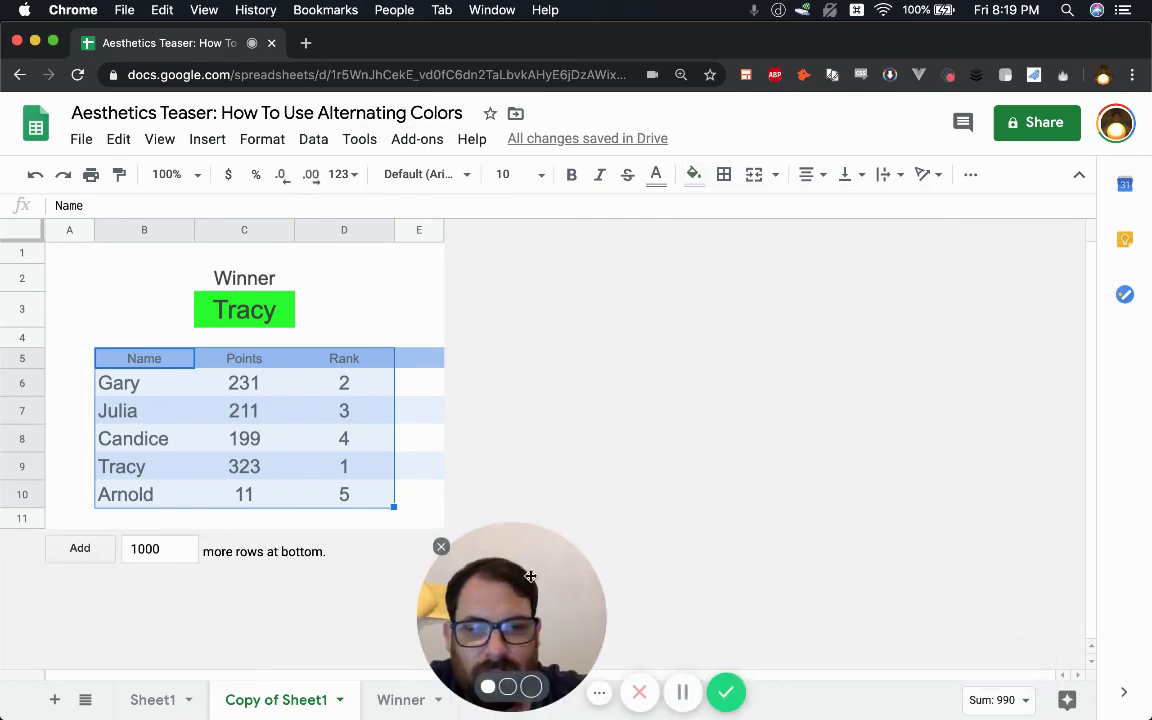
click(693, 176)
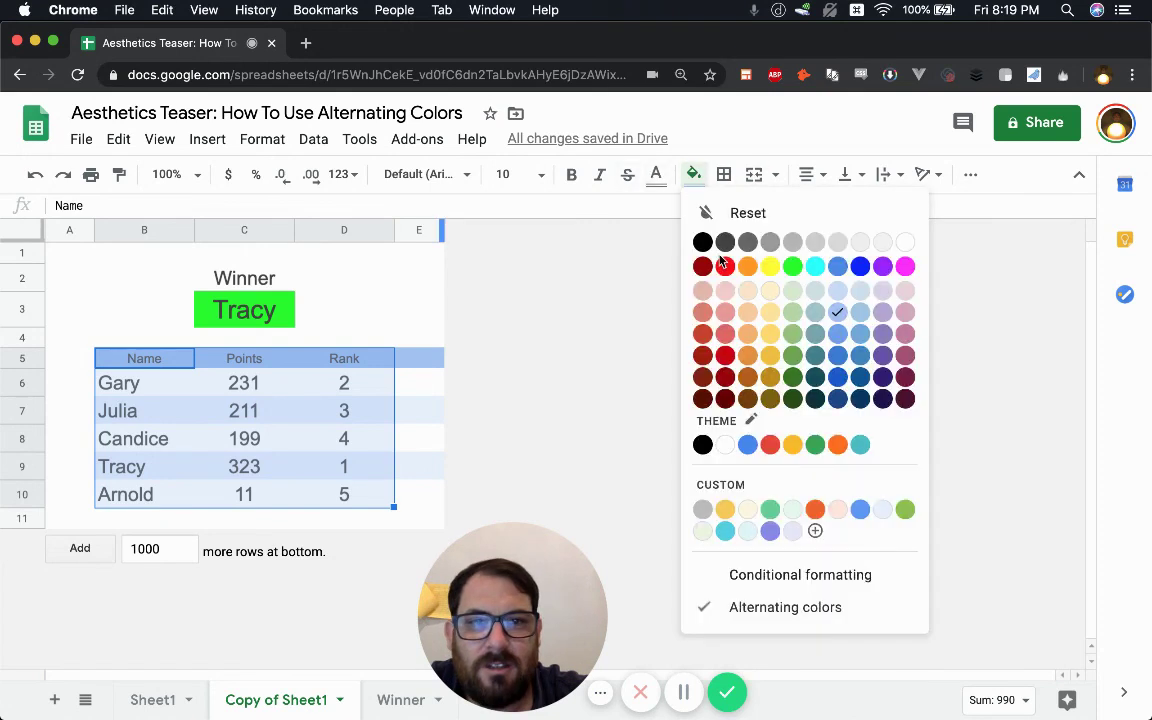
click(809, 606)
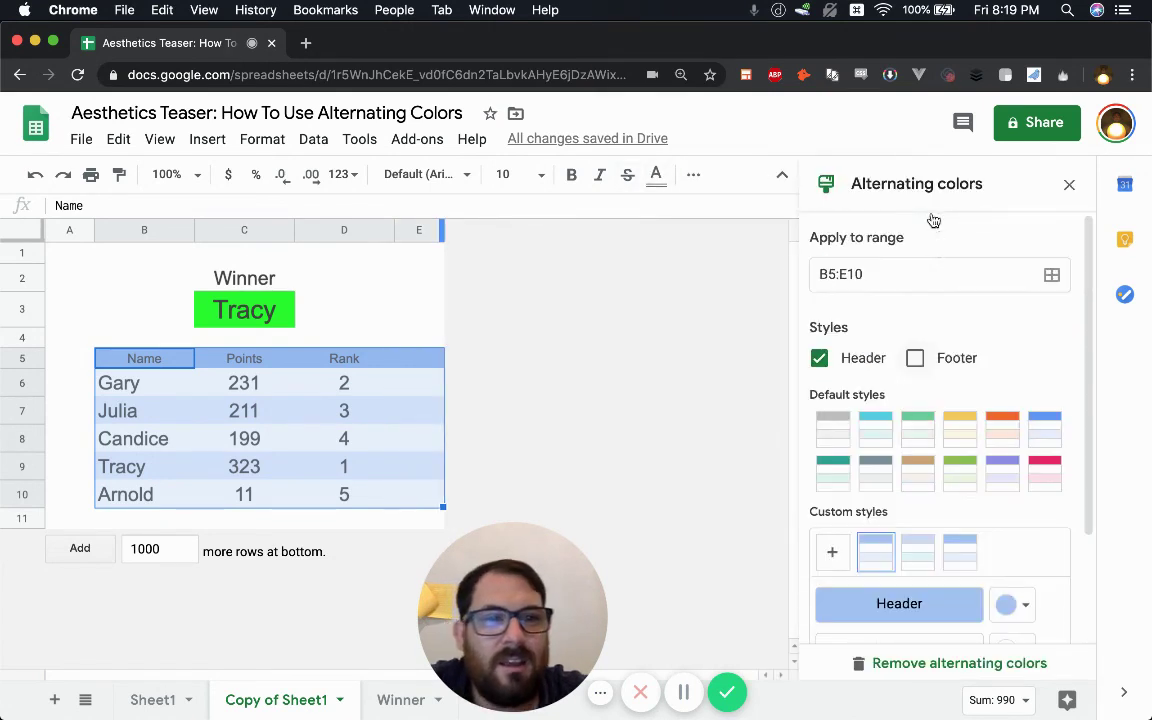
click(845, 275)
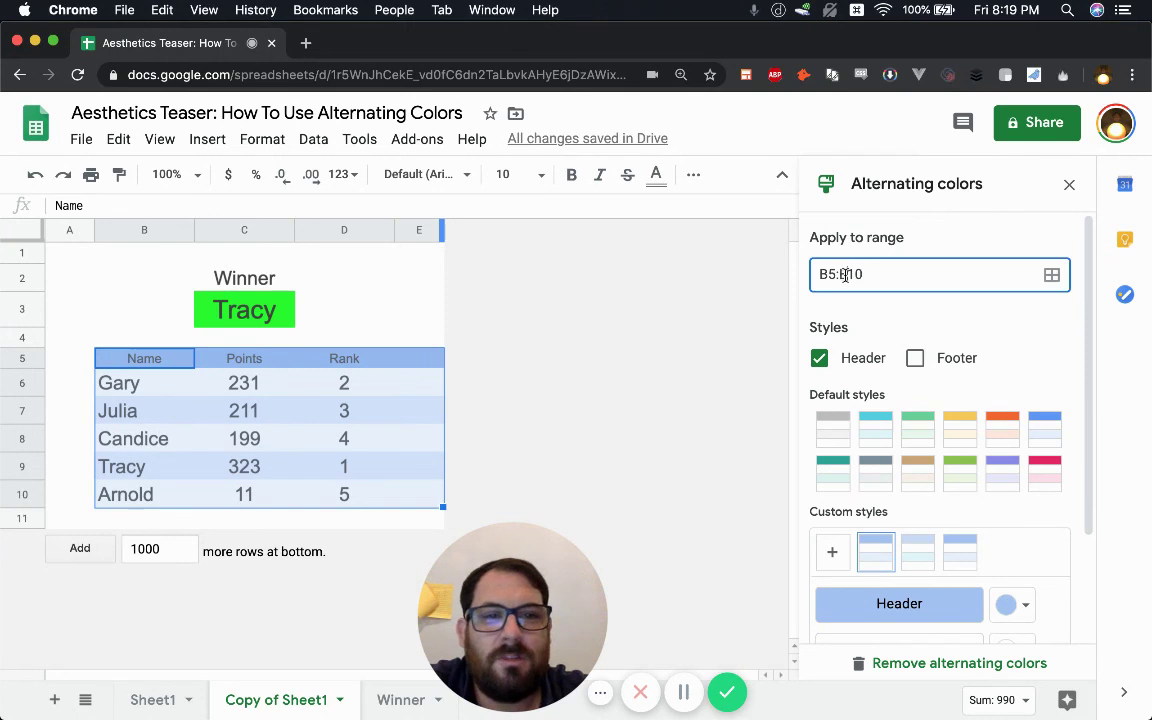
key(BackSpace)
text(D)
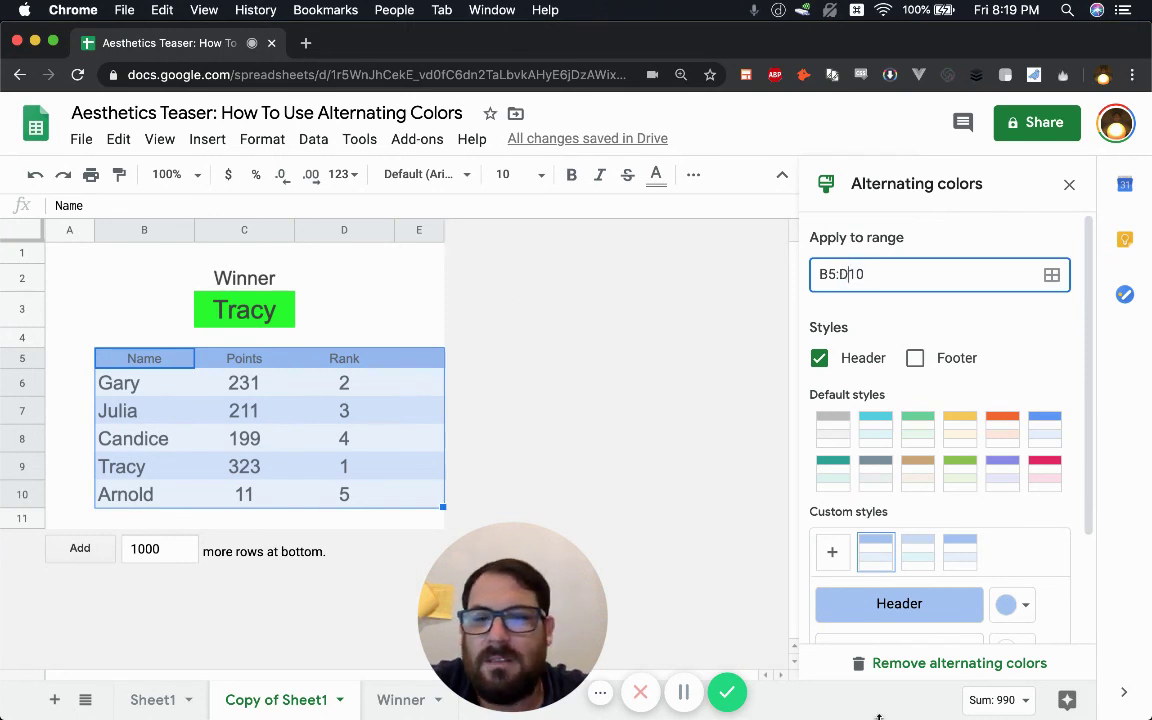
scroll(995, 545, down, 3)
click(1025, 615)
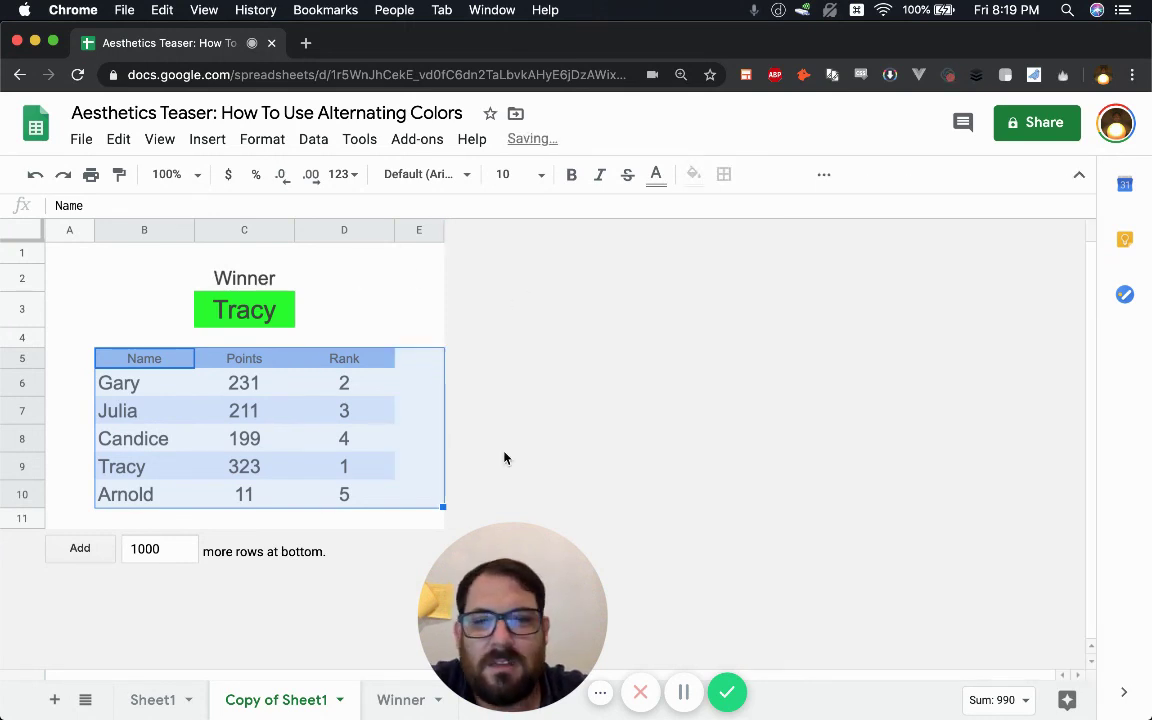
click(363, 423)
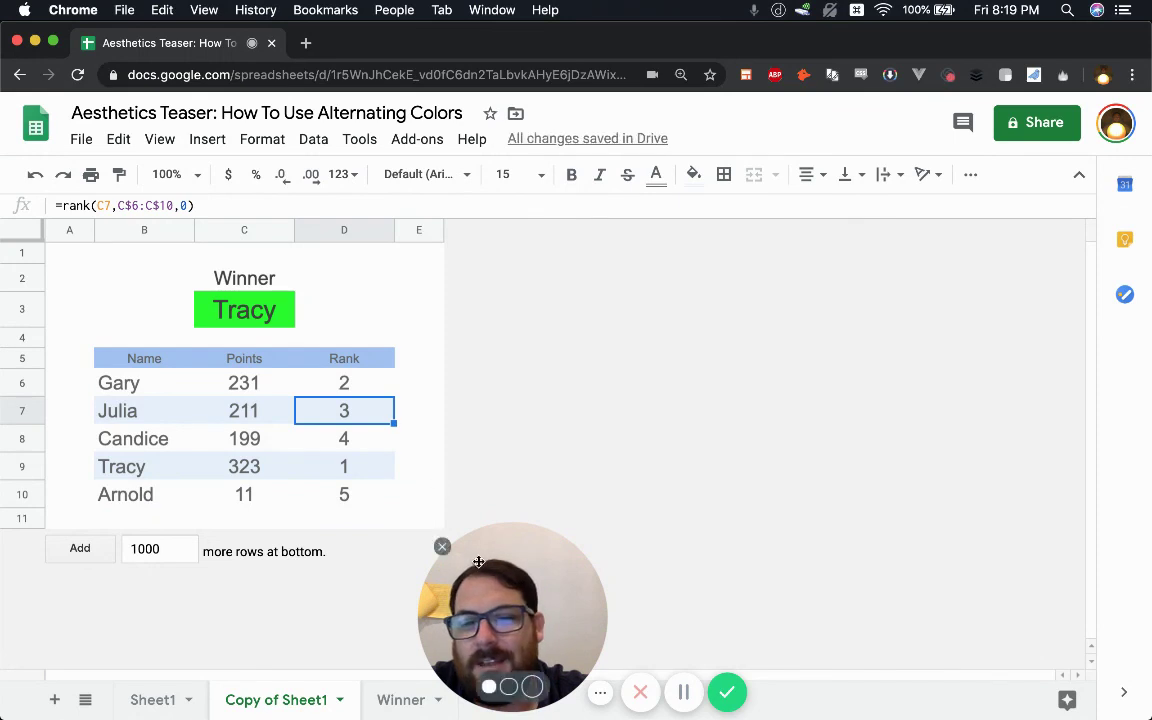
drag(478, 560, 802, 457)
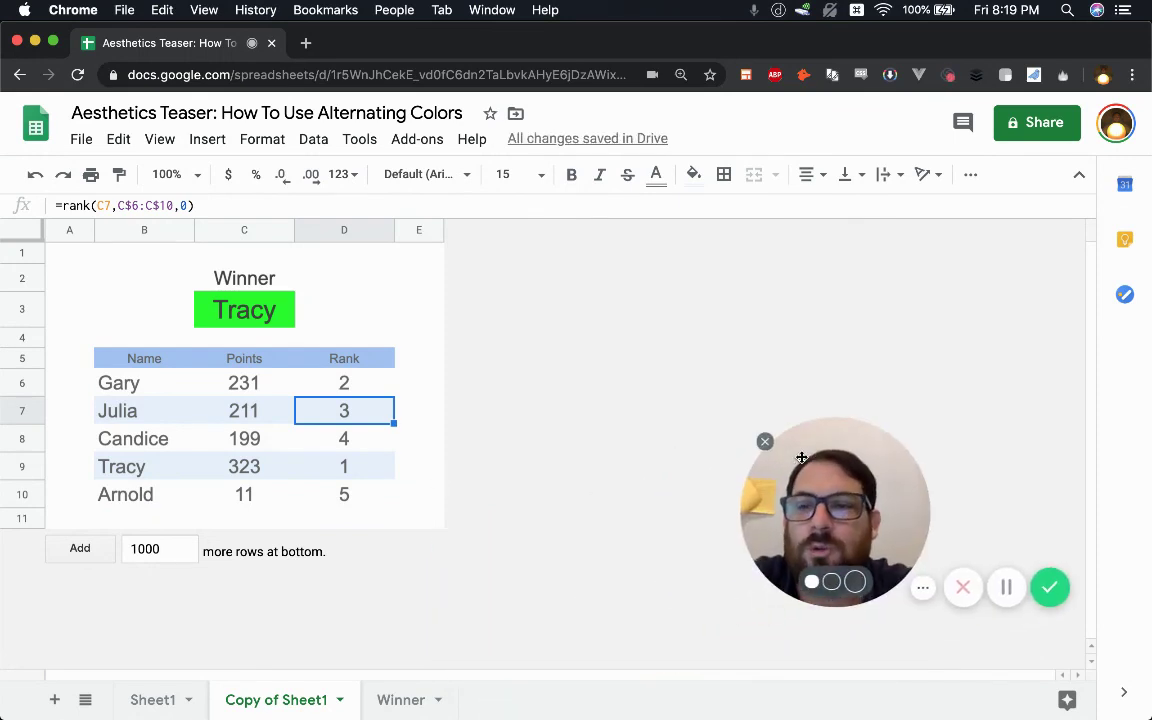